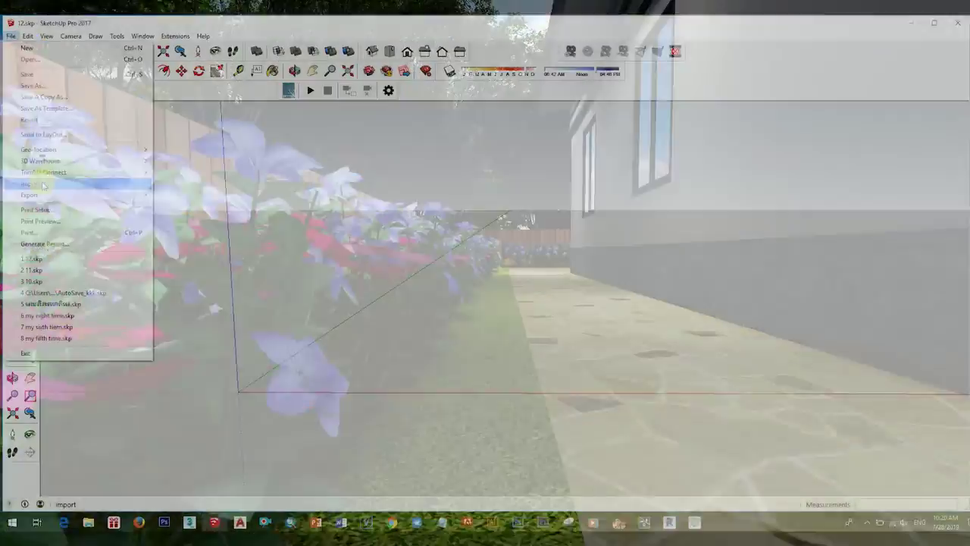
- Import the AutoCAD house floor-plan file via File > Import, dismiss the results, and orbit to view it
click(43, 185)
double_click(400, 465)
double_click(340, 61)
click(540, 346)
middle_drag(541, 347, 519, 263)
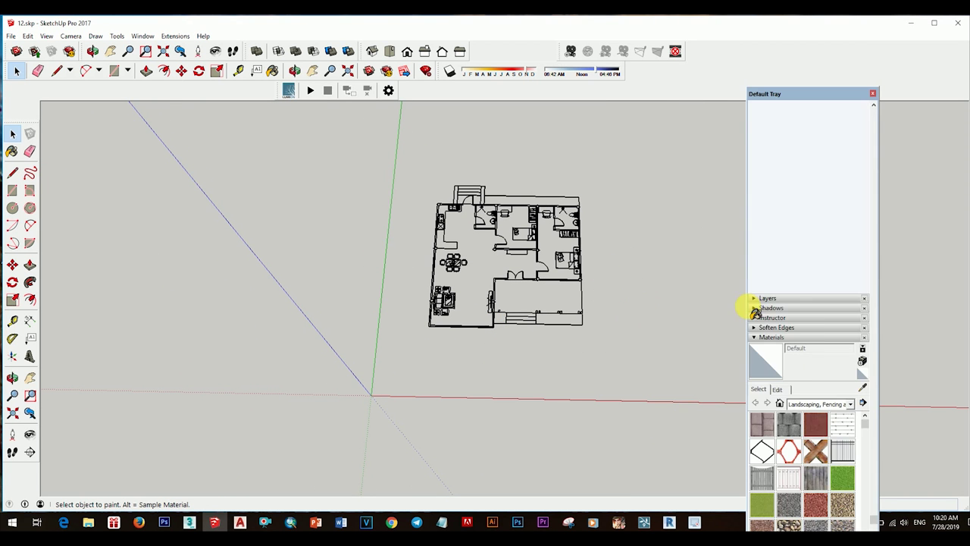
- Draw a rectangle face covering the whole floor plan
middle_drag(606, 288, 589, 298)
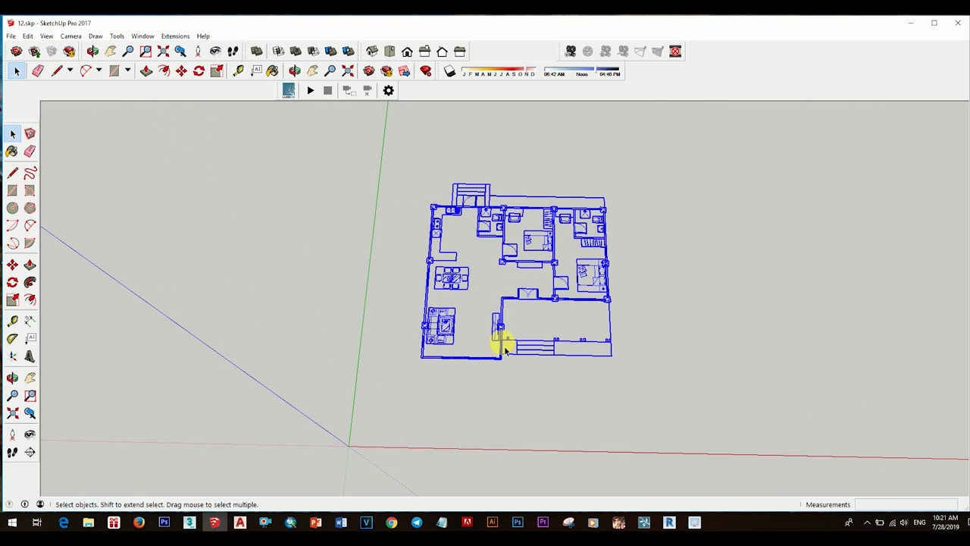
drag(386, 357, 363, 303)
key(r)
click(315, 137)
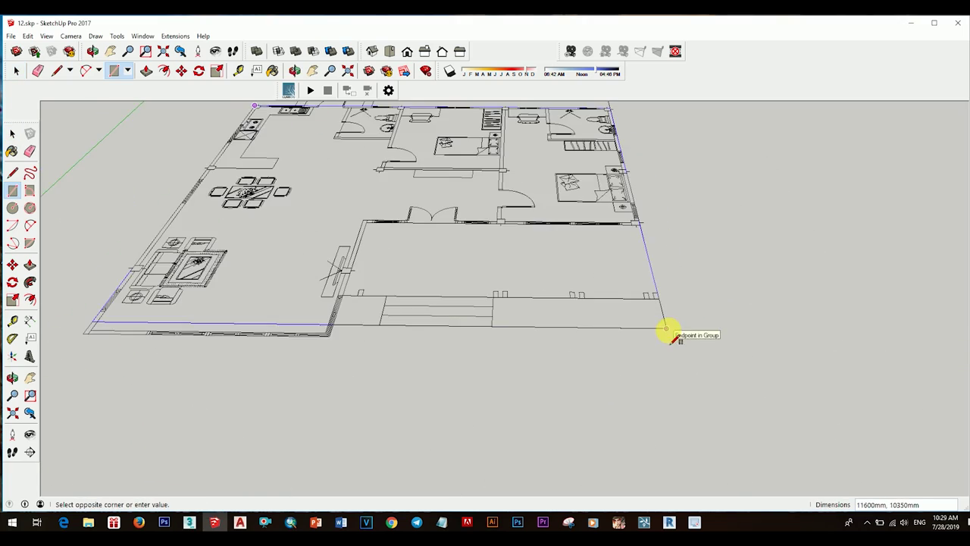
click(670, 335)
middle_drag(392, 313, 357, 341)
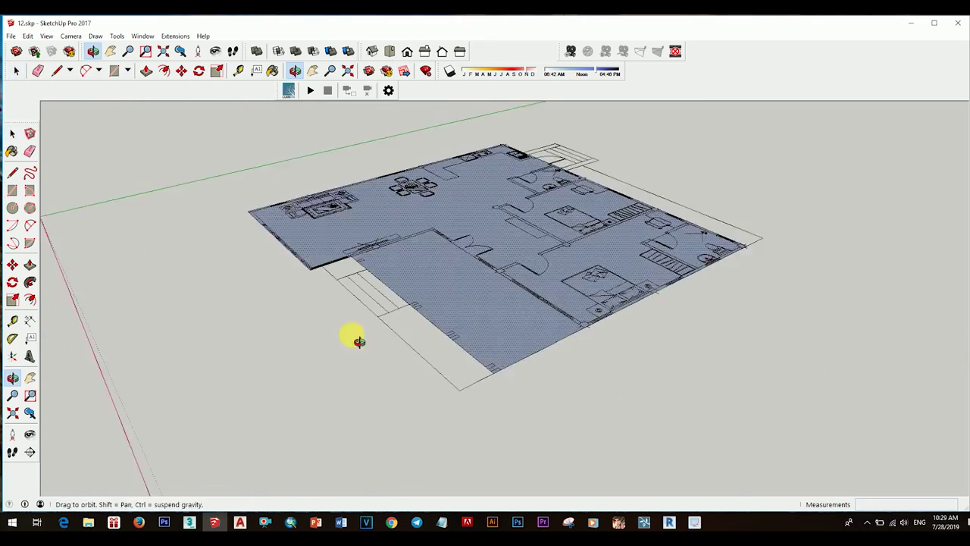
- Push/Pull the floor face up into a raised slab
key(p)
click(455, 360)
right_click(539, 299)
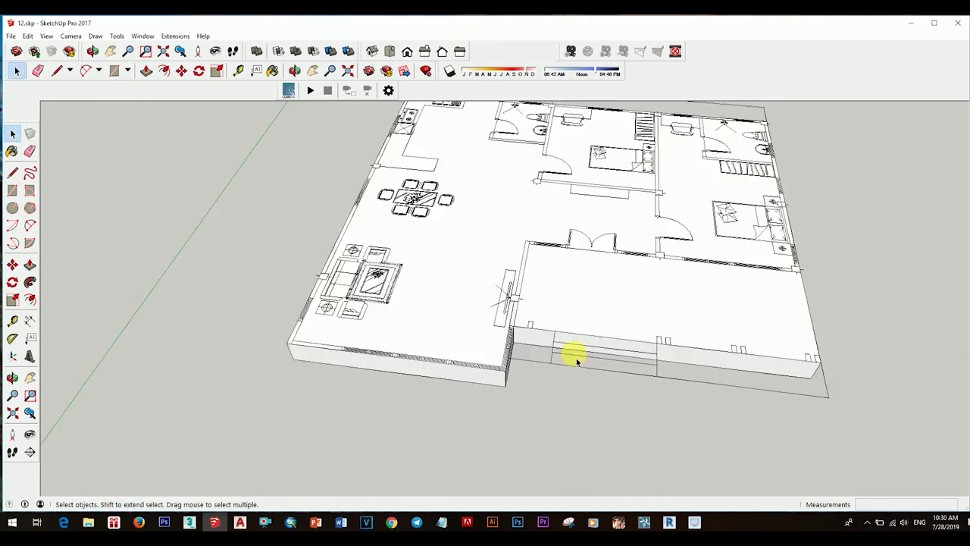
scroll(574, 353, up, 5)
- Form the three front entrance steps by pulling the step faces to 450mm and 150mm
click(606, 398)
scroll(599, 382, down, 4)
scroll(506, 383, up, 4)
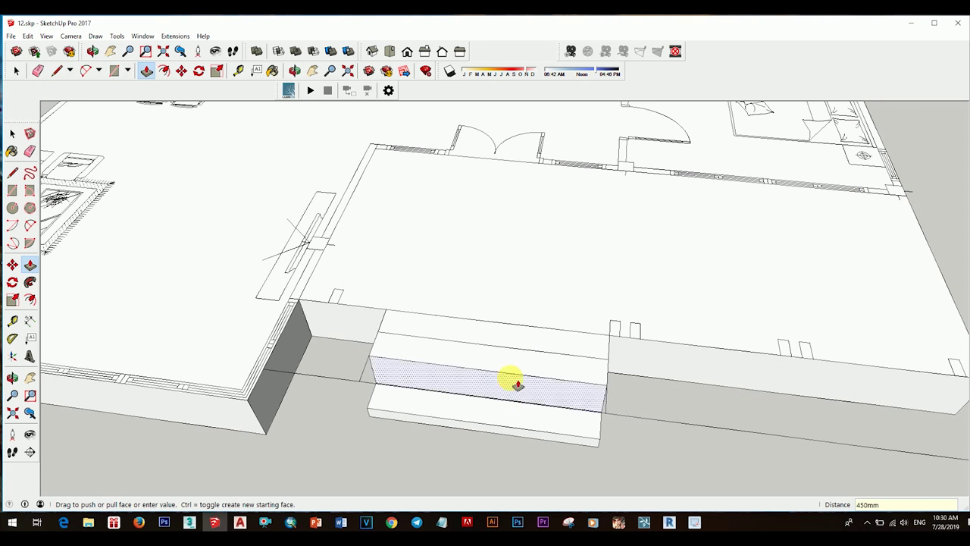
click(556, 354)
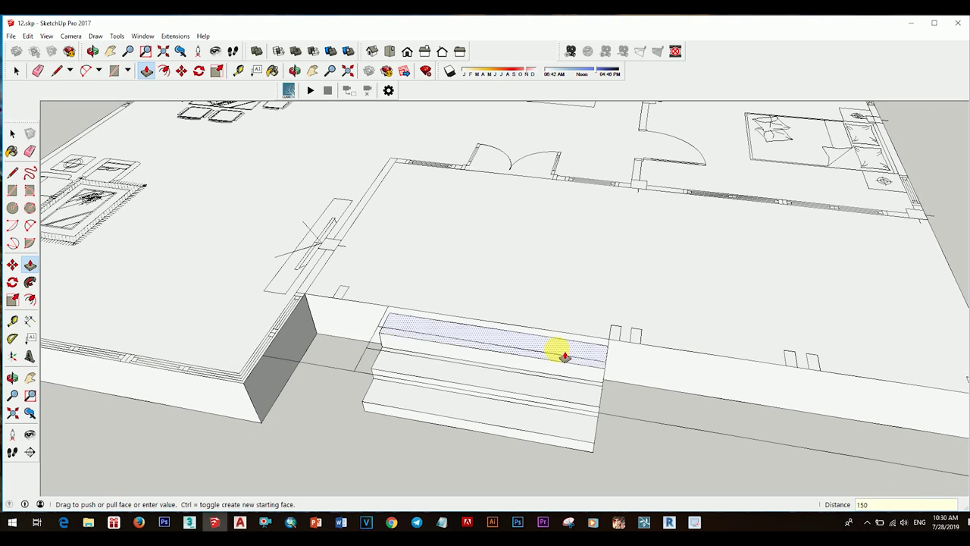
key(space)
scroll(567, 383, down, 5)
right_click(567, 383)
click(576, 71)
scroll(427, 361, up, 5)
- Draw a rectangular strip beside the front steps and pull it up into a planter box
key(r)
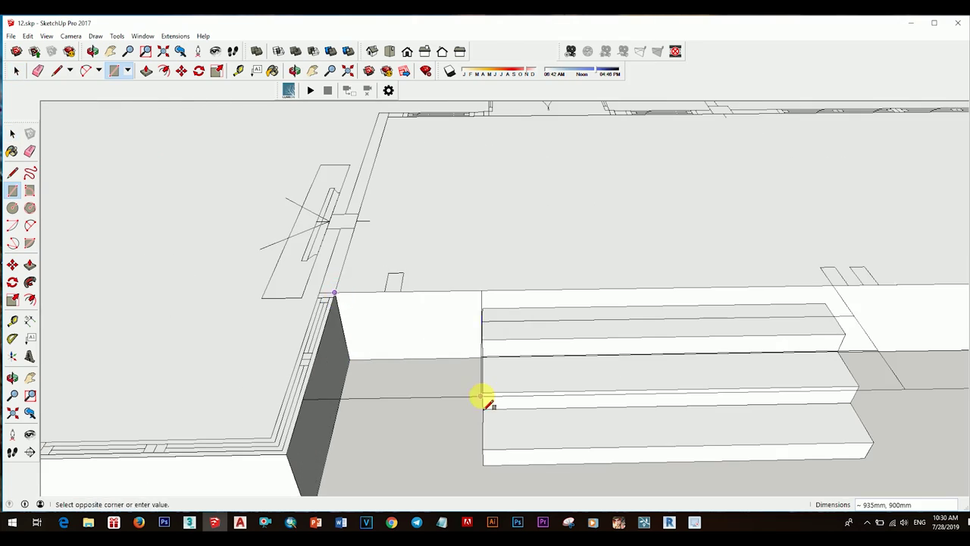
scroll(482, 397, down, 3)
click(698, 346)
key(p)
click(682, 341)
middle_drag(472, 232, 255, 284)
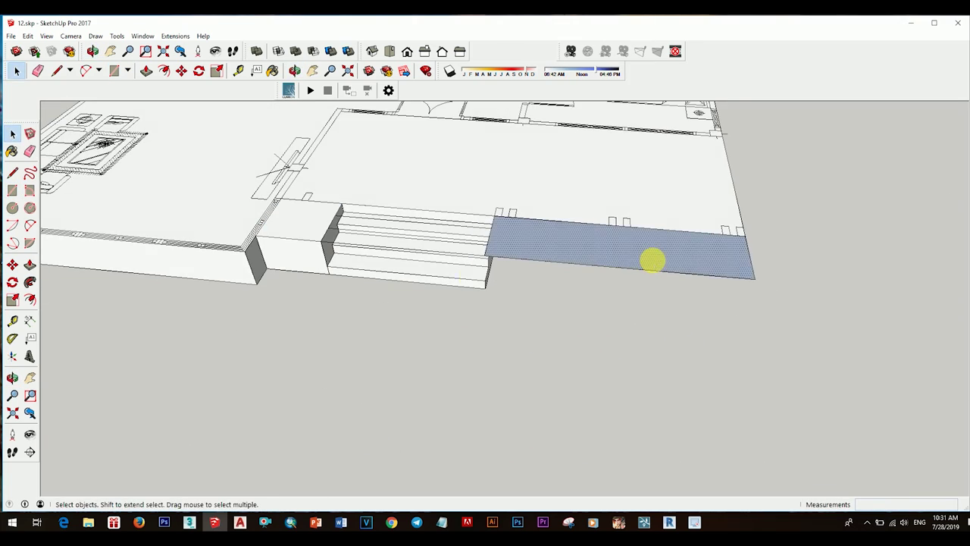
middle_drag(652, 261, 518, 182)
mouse_move(585, 364)
middle_down()
mouse_move(685, 242)
mouse_move(648, 212)
mouse_move(598, 414)
middle_up()
scroll(597, 414, up, 3)
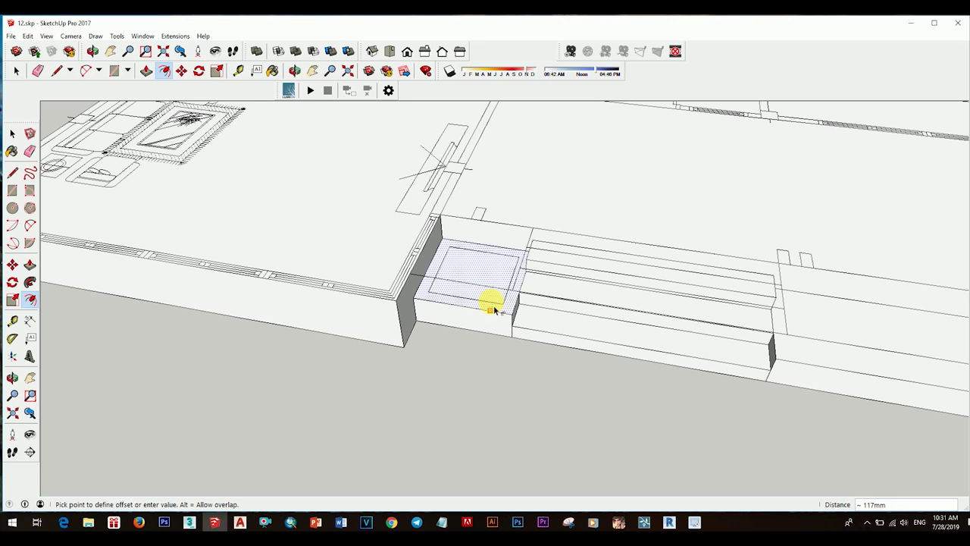
- Offset an inset border on the planter top and push it down 50mm
key(space)
scroll(494, 309, down, 3)
click(631, 350)
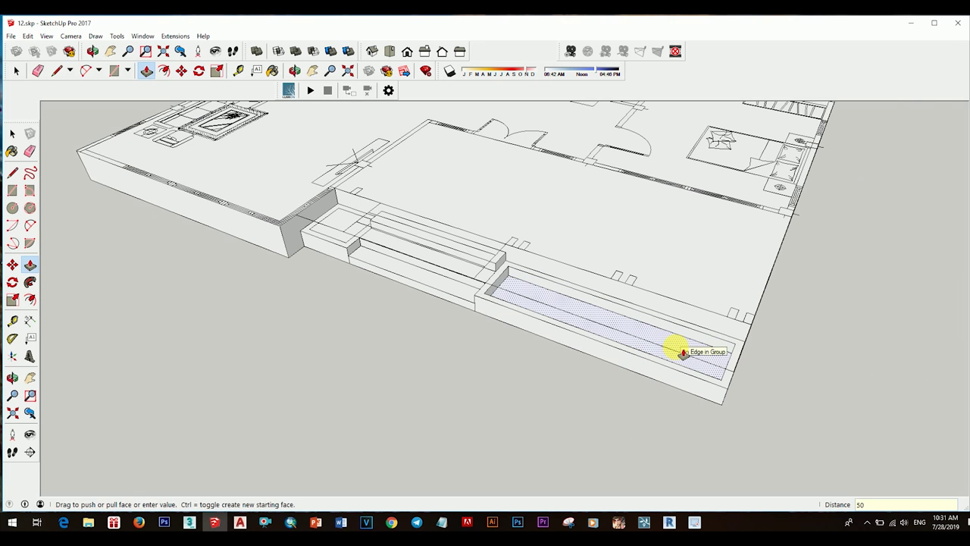
key(space)
scroll(463, 359, down, 3)
- Paint the grouped planters with concrete block and brick paver materials
middle_drag(463, 360, 447, 323)
click(341, 296)
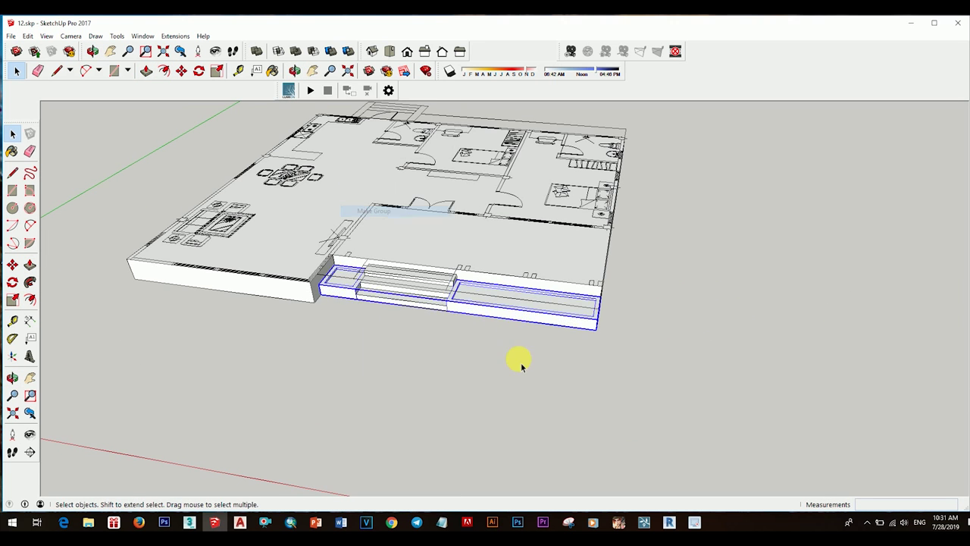
key(b)
click(816, 432)
scroll(580, 296, up, 3)
click(581, 296)
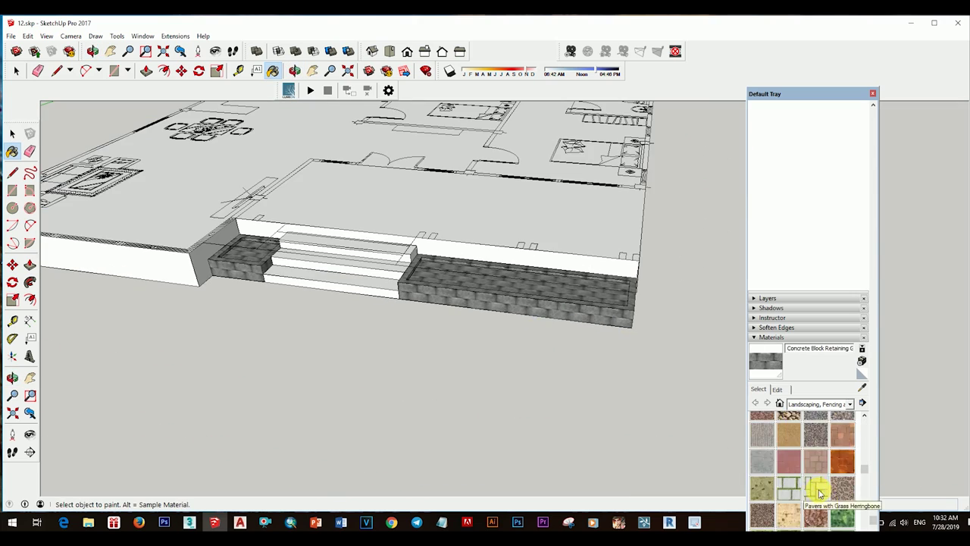
click(515, 291)
scroll(433, 253, down, 3)
scroll(432, 253, up, 3)
scroll(801, 460, down, 2)
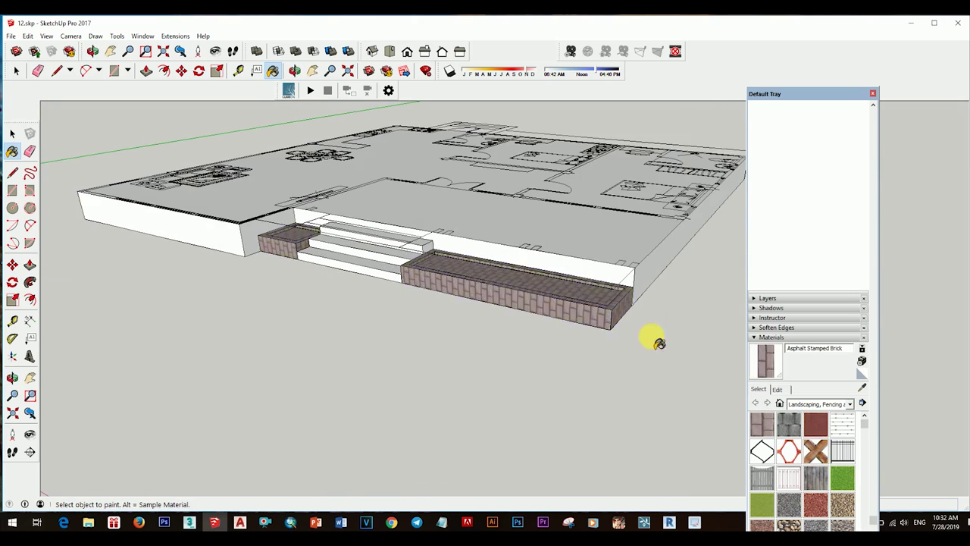
- Paint the planter tops with the Grass Dark Green material
key(space)
click(535, 321)
click(841, 478)
click(535, 320)
key(o)
scroll(331, 207, down, 5)
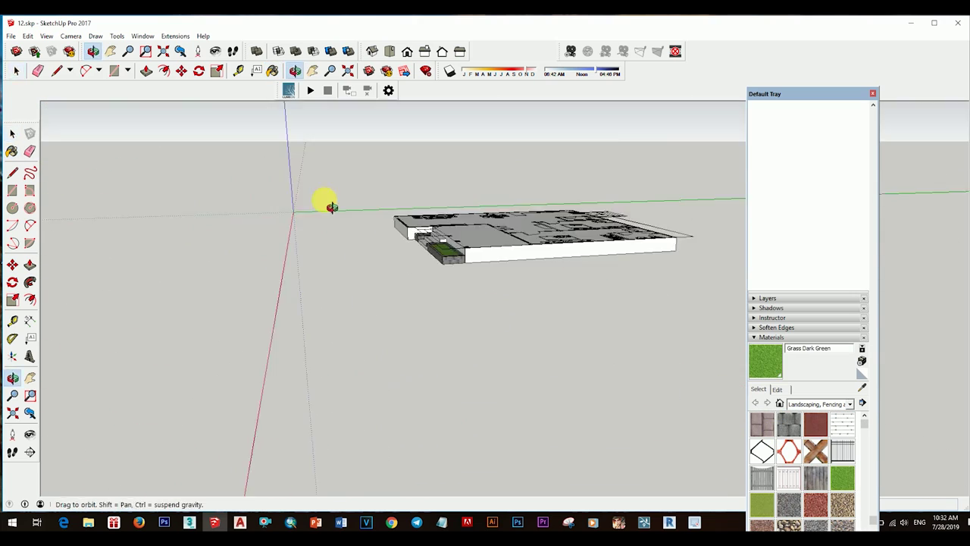
scroll(520, 357, up, 10)
scroll(465, 275, up, 2)
scroll(513, 310, down, 2)
- Draw a sloped line on the rear stairs' side from the lower to the top corner
mouse_move(513, 310)
mouse_down()
mouse_move(399, 269)
mouse_move(513, 266)
mouse_up()
key(space)
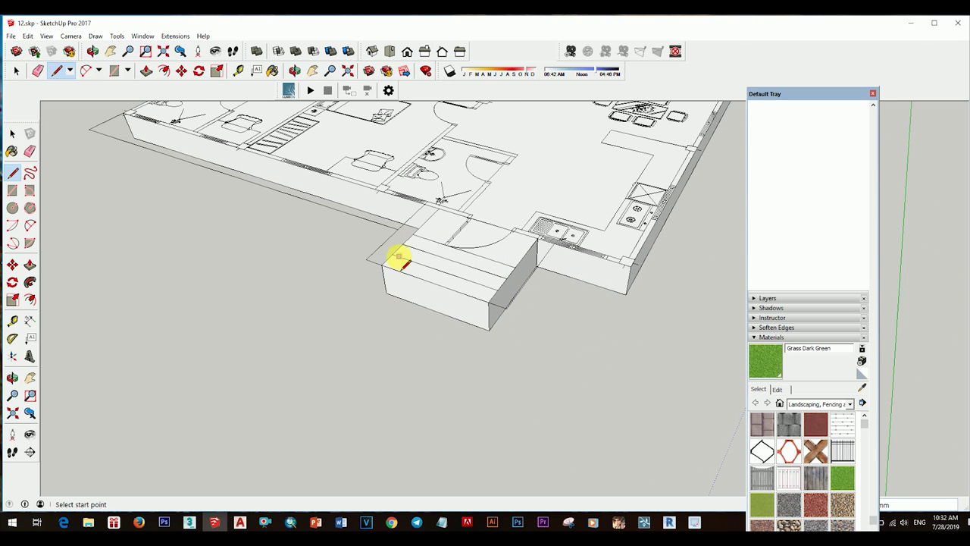
middle_drag(399, 260, 518, 327)
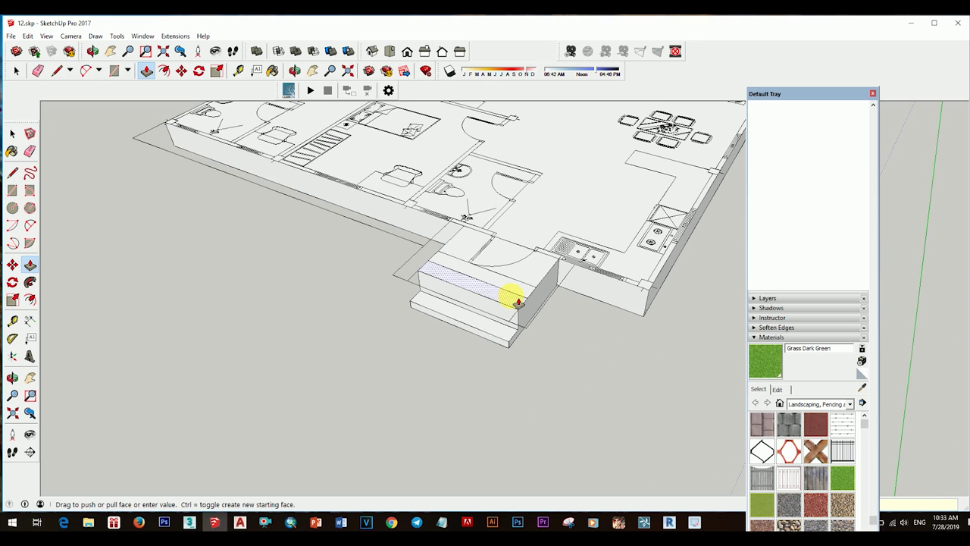
right_click(557, 327)
middle_drag(557, 327, 591, 292)
scroll(542, 349, up, 2)
key(r)
key(space)
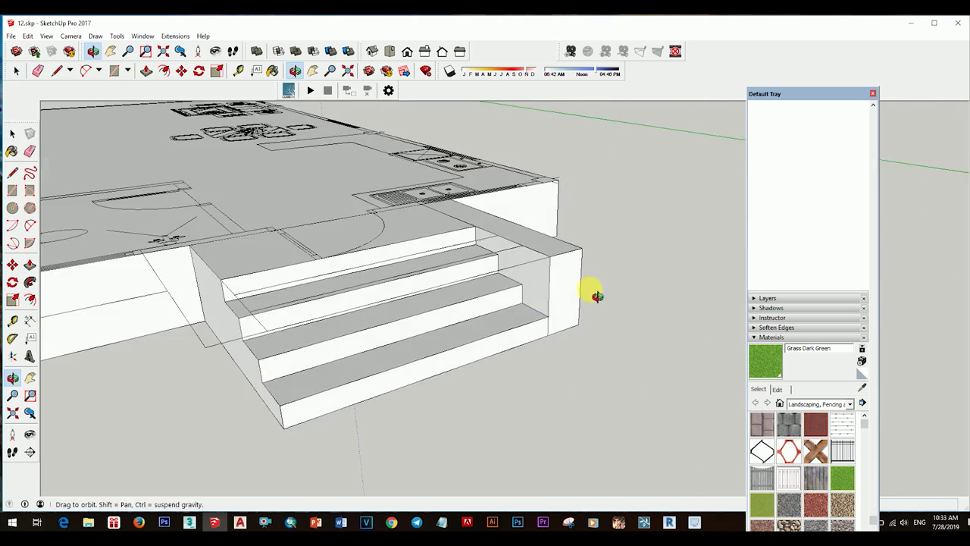
key(l)
click(536, 271)
click(528, 222)
key(space)
- Make the angled stair side piece into a component
mouse_move(589, 256)
middle_down()
mouse_move(454, 296)
mouse_move(533, 263)
middle_up()
middle_drag(579, 225, 589, 329)
key(space)
click(548, 319)
key(g)
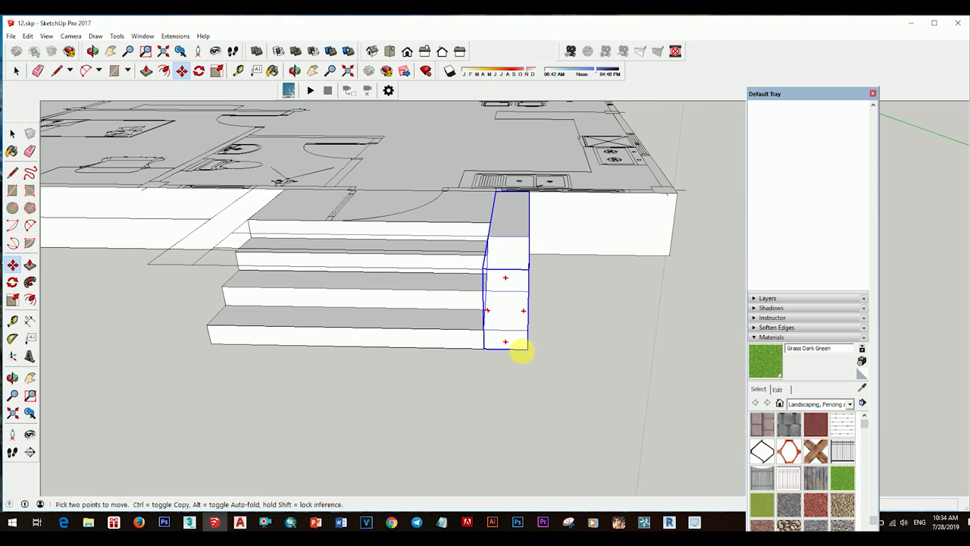
- Draw a long rectangle along the slab's side edge for a planter
middle_drag(520, 346, 360, 297)
scroll(448, 323, down, 5)
scroll(339, 273, up, 5)
key(r)
click(339, 273)
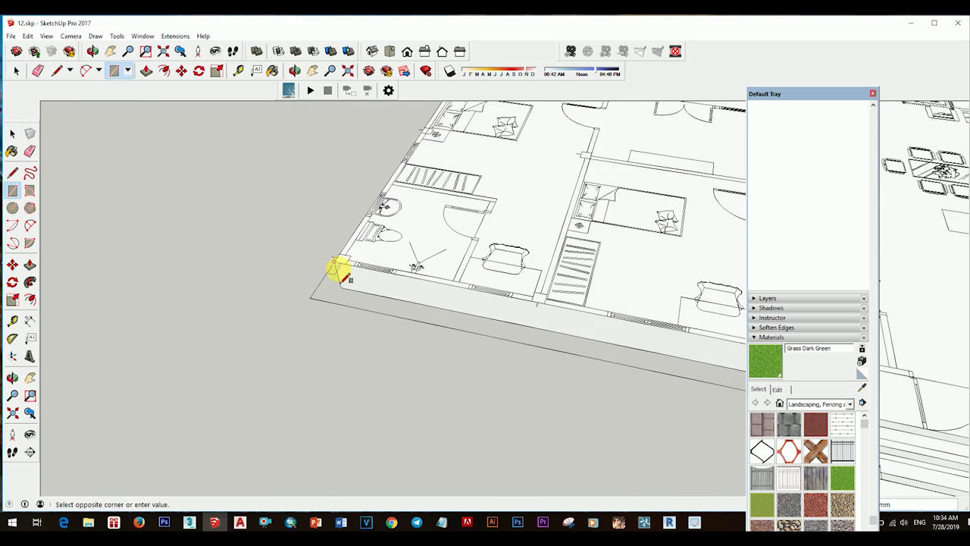
scroll(339, 273, down, 3)
click(490, 318)
key(p)
scroll(592, 364, down, 3)
scroll(641, 362, up, 3)
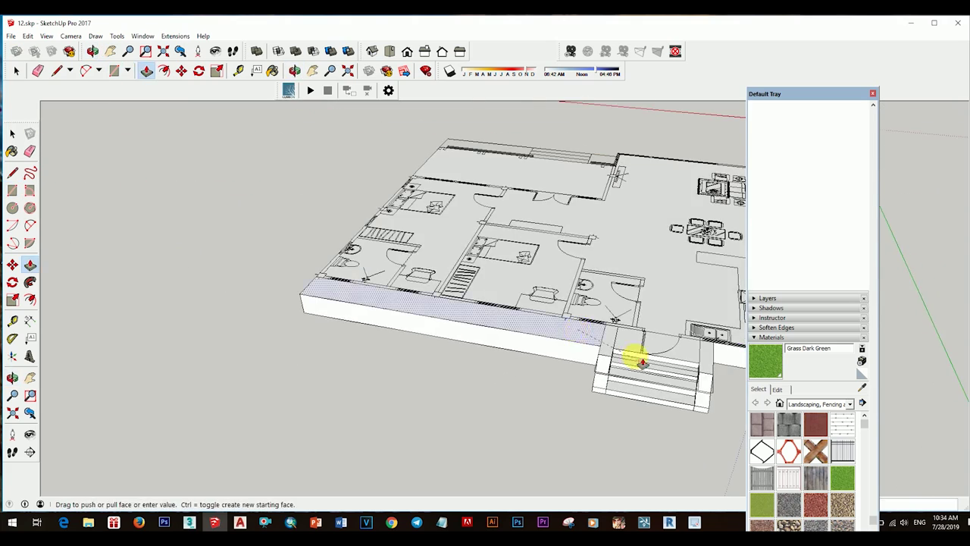
- Push down the inset face to recess the side planter and pick the grass material
middle_drag(640, 363, 496, 344)
key(p)
scroll(518, 333, down, 3)
scroll(539, 298, up, 3)
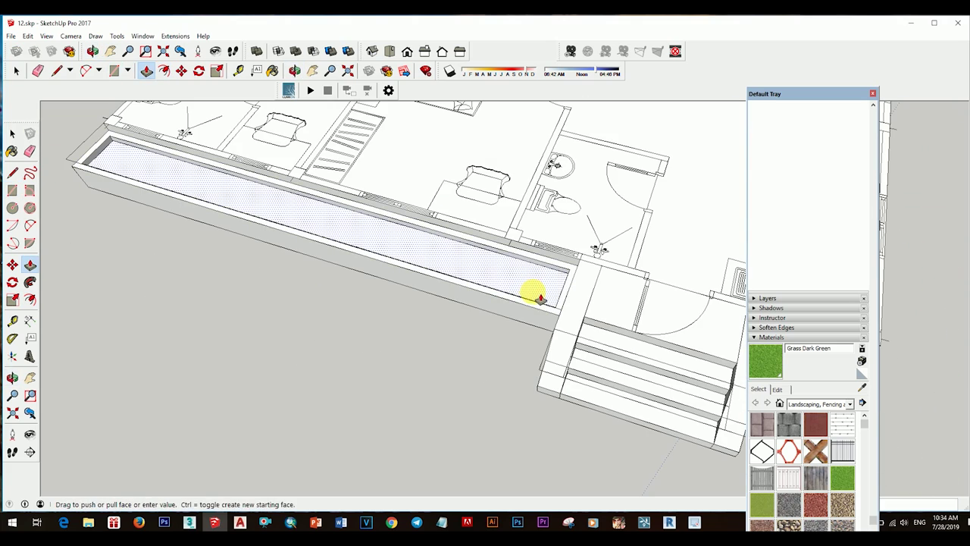
click(538, 298)
click(526, 282)
middle_drag(526, 281, 566, 262)
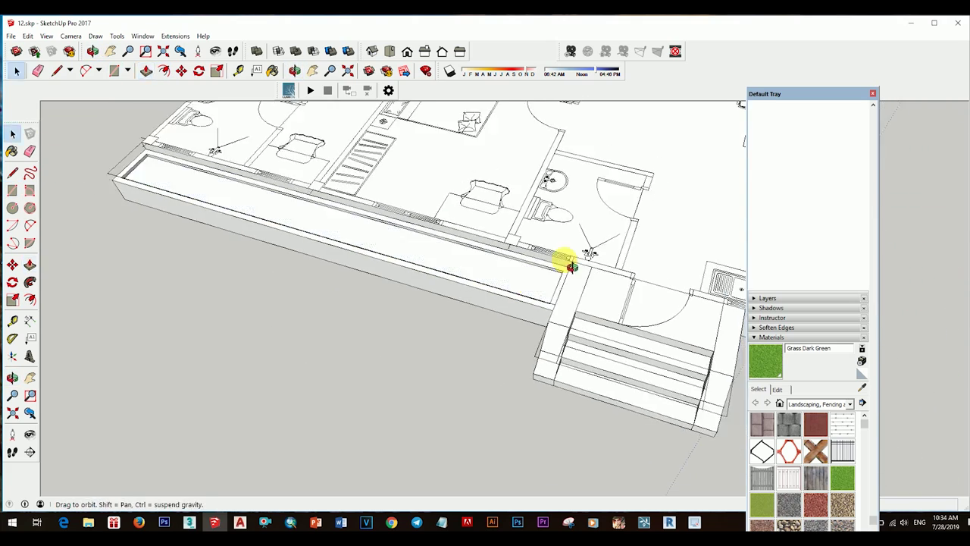
scroll(458, 354, down, 5)
key(space)
click(842, 476)
scroll(526, 296, down, 3)
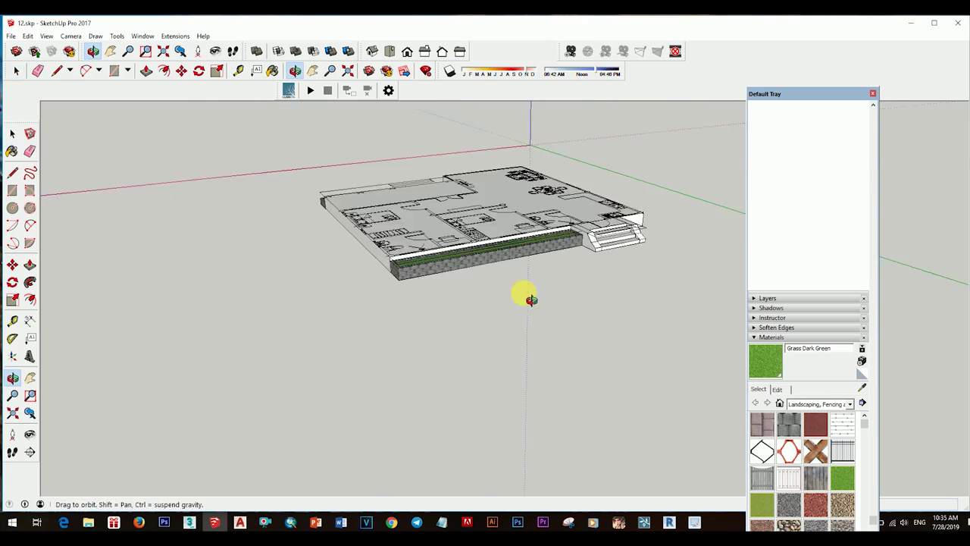
right_click(472, 119)
- Paint the side planter top with grass
click(509, 210)
middle_drag(396, 235, 456, 258)
scroll(313, 329, up, 3)
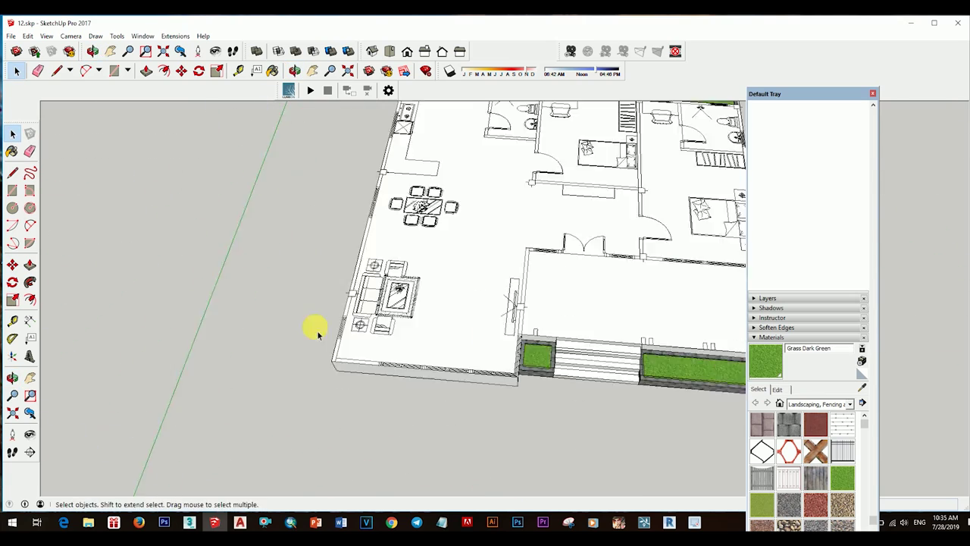
scroll(345, 288, up, 3)
- Draw a column base, pull it into a tall square column, and group it
key(r)
click(345, 270)
click(356, 256)
scroll(427, 247, down, 3)
right_click(379, 125)
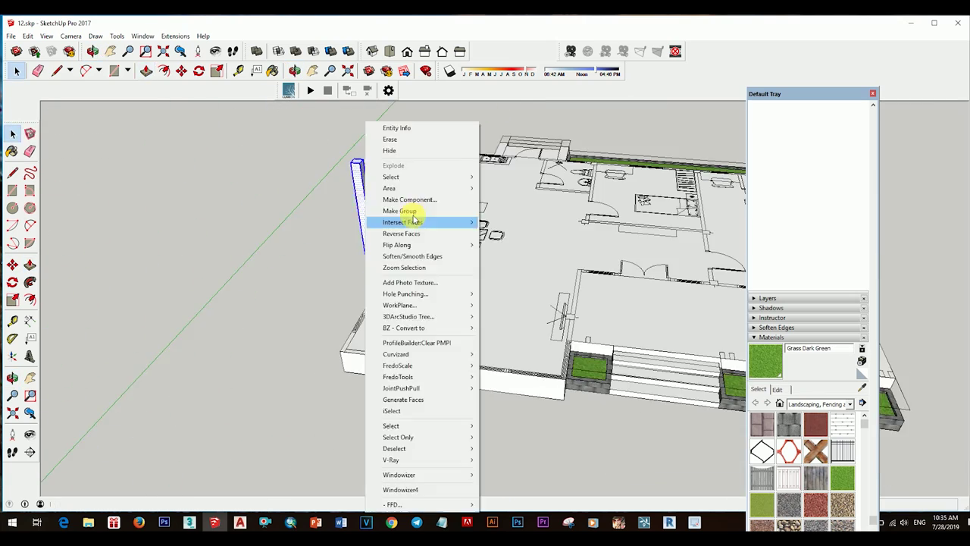
click(401, 216)
- Copy the column with Move and Ctrl to positions along the walls
key(m)
scroll(386, 303, up, 3)
click(387, 303)
key(ctrl)
scroll(400, 308, down, 3)
scroll(303, 324, up, 3)
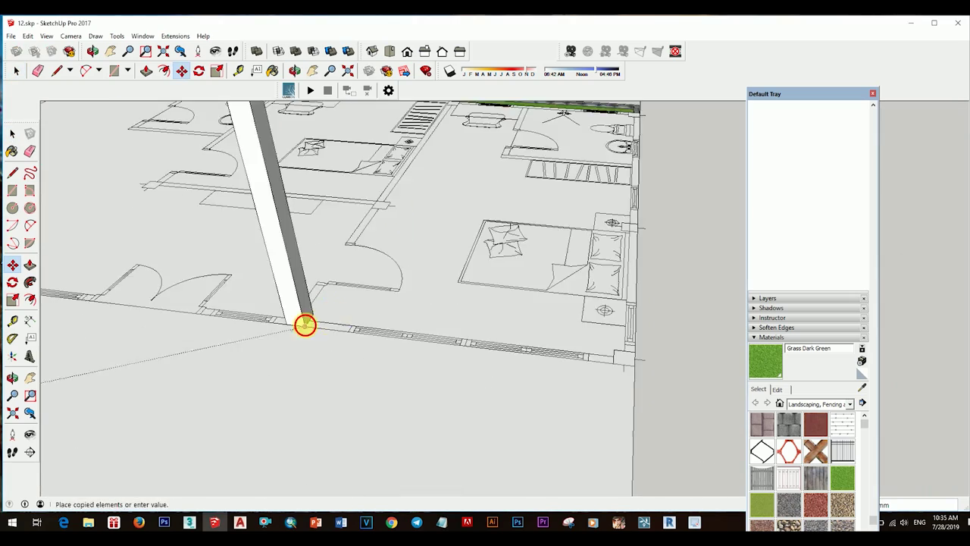
scroll(444, 335, down, 3)
scroll(488, 353, up, 3)
click(489, 352)
scroll(503, 277, up, 3)
scroll(303, 310, down, 3)
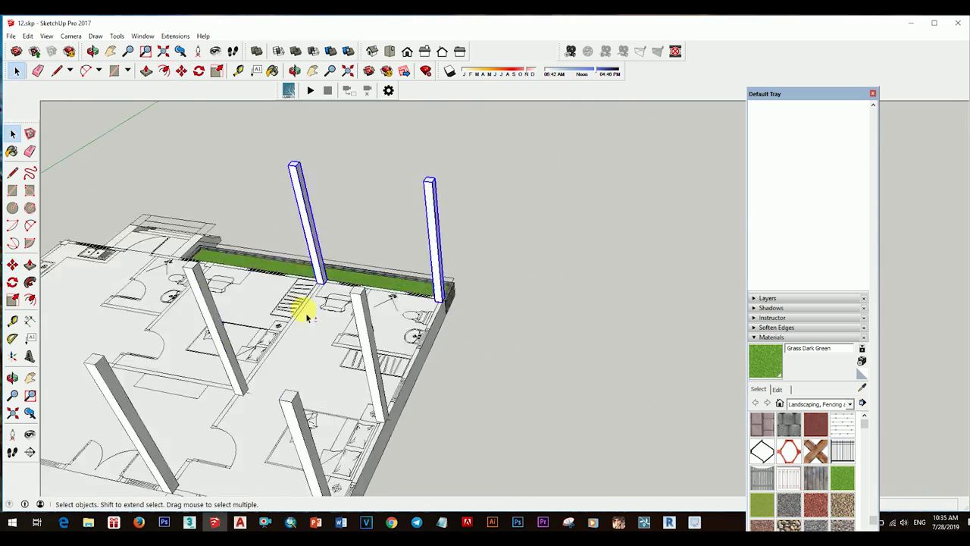
middle_drag(303, 310, 190, 342)
scroll(266, 334, up, 3)
key(space)
scroll(394, 333, down, 5)
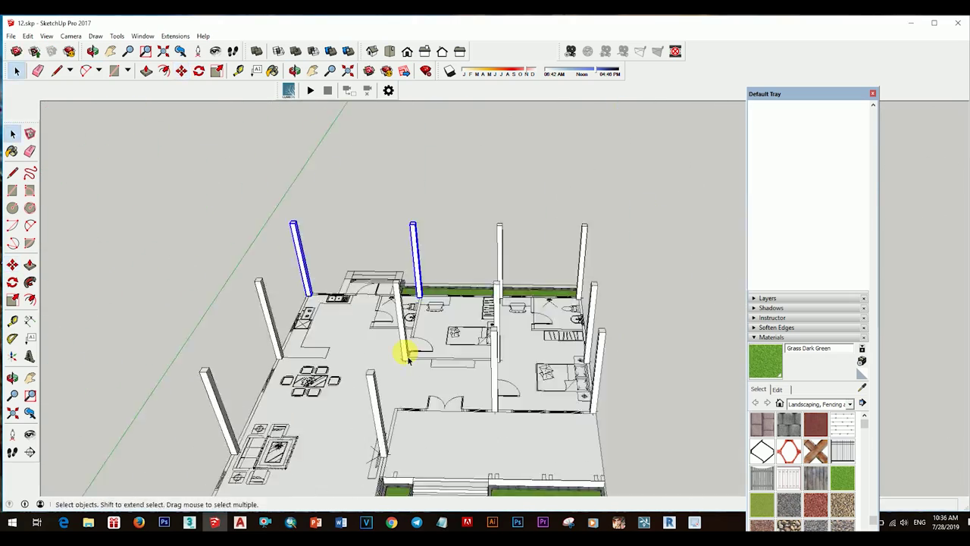
scroll(334, 361, up, 5)
scroll(332, 362, up, 3)
- Bring the wall corner beside the planter and the porch-side wall into view
middle_drag(296, 385, 502, 325)
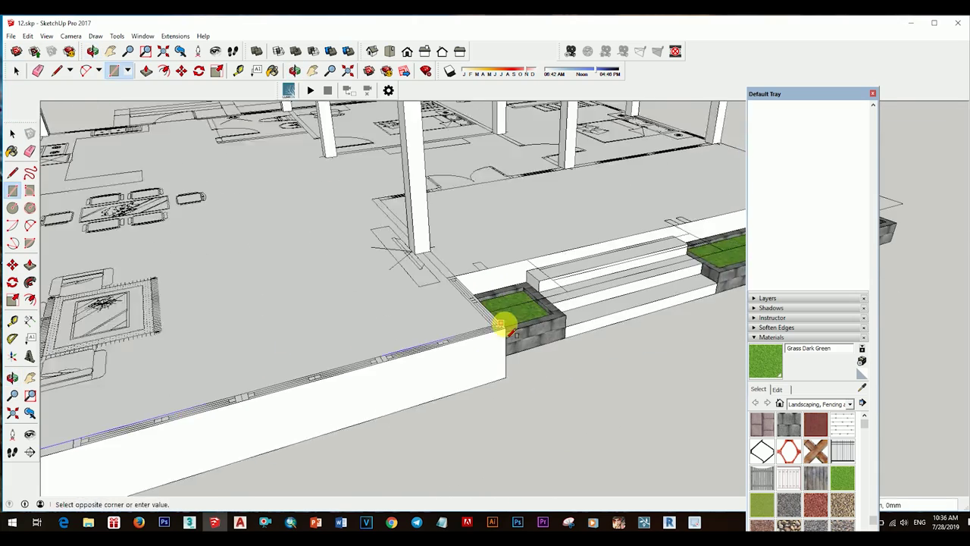
scroll(503, 324, down, 1)
scroll(503, 324, up, 3)
right_click(498, 326)
middle_drag(528, 89, 348, 319)
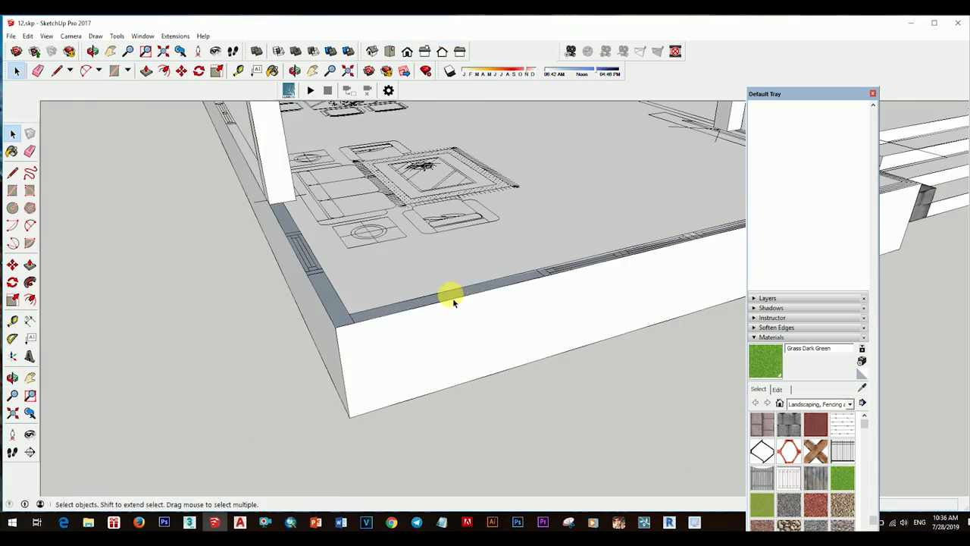
middle_drag(453, 301, 396, 245)
scroll(465, 336, down, 3)
scroll(485, 315, up, 3)
key(r)
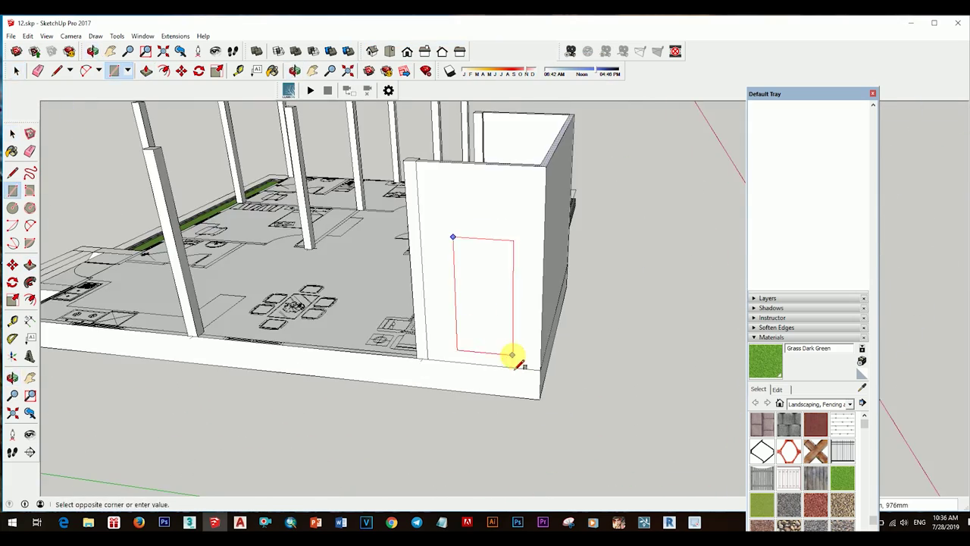
scroll(513, 356, down, 3)
key(space)
scroll(452, 357, up, 2)
- Measure up from the wall's base and turn the view to face the side wall
click(436, 356)
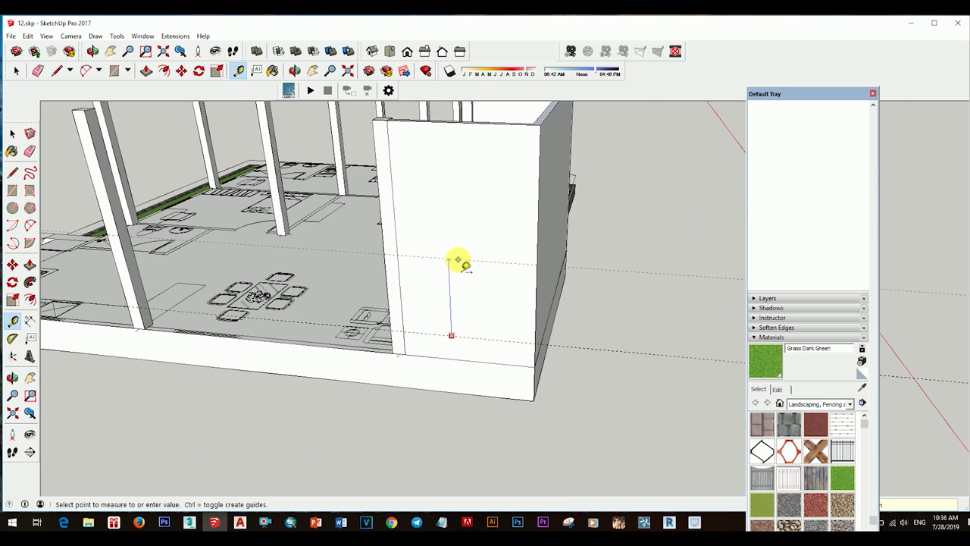
scroll(507, 366, up, 2)
middle_drag(526, 313, 406, 339)
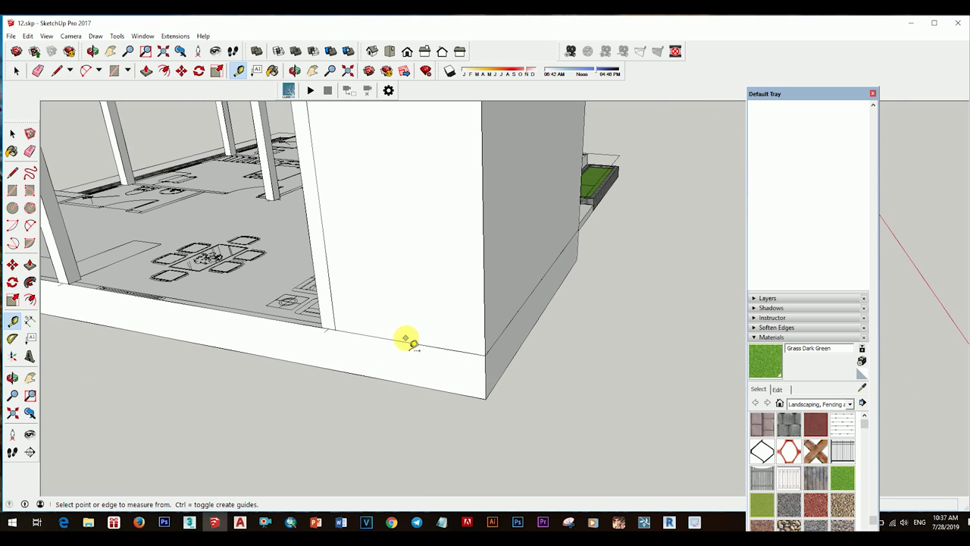
middle_drag(377, 236, 493, 310)
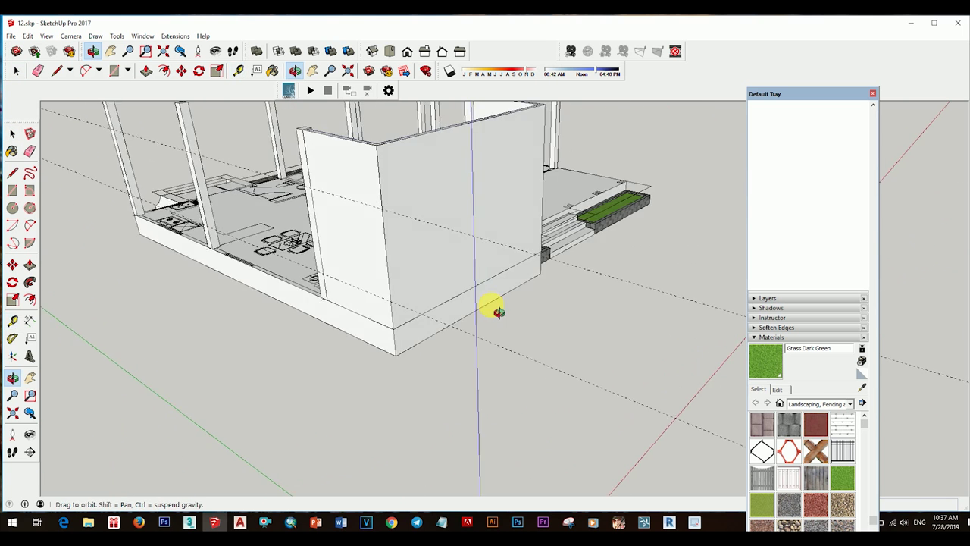
middle_drag(432, 232, 535, 336)
- Draw the window rectangle on the side wall, push it through, and check the opening
key(r)
click(470, 235)
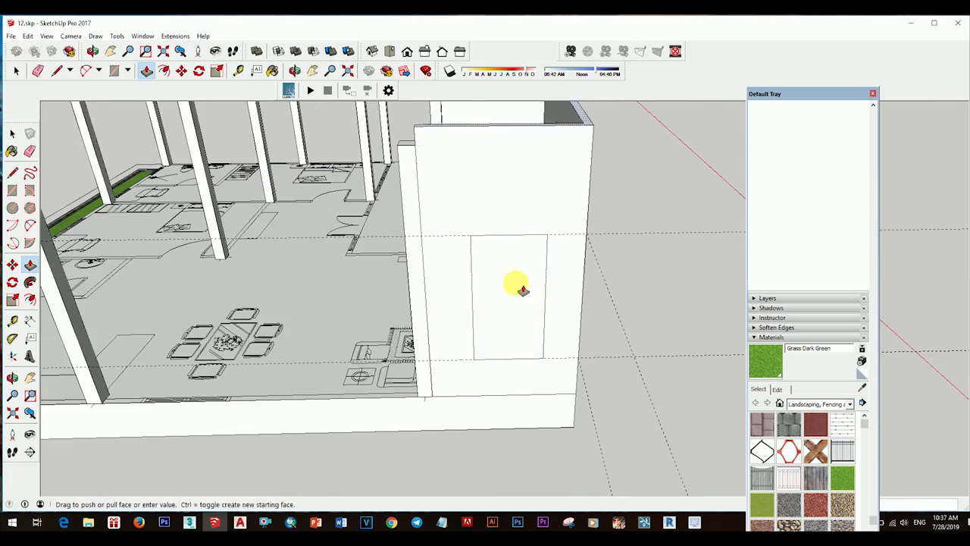
click(523, 291)
middle_drag(457, 283, 422, 342)
mouse_move(570, 384)
middle_down()
mouse_move(585, 422)
mouse_move(444, 369)
mouse_move(440, 264)
mouse_move(595, 322)
mouse_move(385, 328)
middle_up()
key(space)
- Finish the rectangle on the wall and push it through to form an opening
click(457, 341)
middle_drag(457, 340, 385, 309)
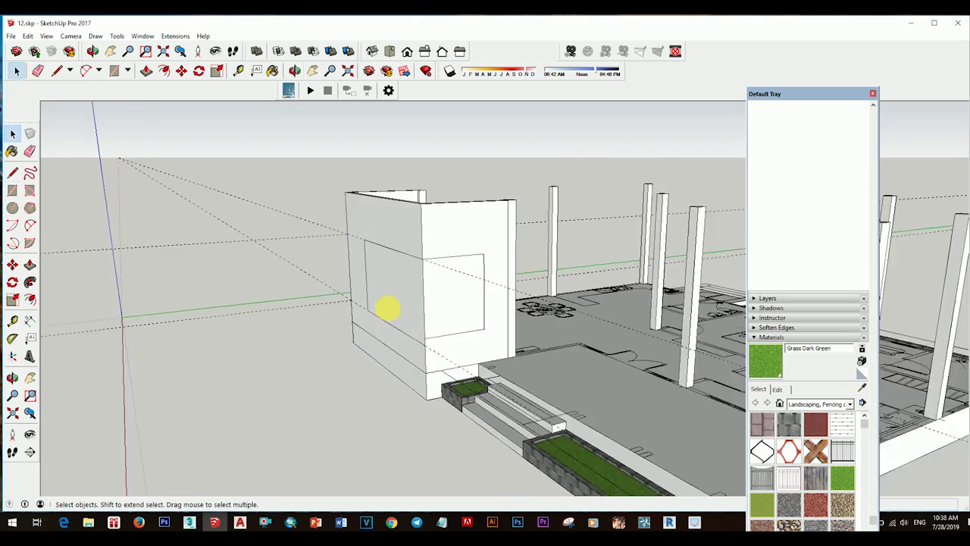
key(p)
click(503, 303)
mouse_move(502, 304)
middle_down()
mouse_move(476, 332)
mouse_move(567, 431)
mouse_move(513, 109)
mouse_move(596, 325)
mouse_move(581, 402)
mouse_move(483, 264)
mouse_move(513, 343)
middle_up()
key(space)
- Cut another rectangular opening through the long exterior wall
scroll(519, 344, down, 5)
mouse_move(538, 277)
middle_down()
mouse_move(559, 309)
mouse_move(520, 335)
middle_up()
scroll(553, 313, down, 3)
mouse_move(570, 286)
middle_down()
mouse_move(480, 327)
mouse_move(584, 340)
middle_up()
scroll(499, 302, up, 3)
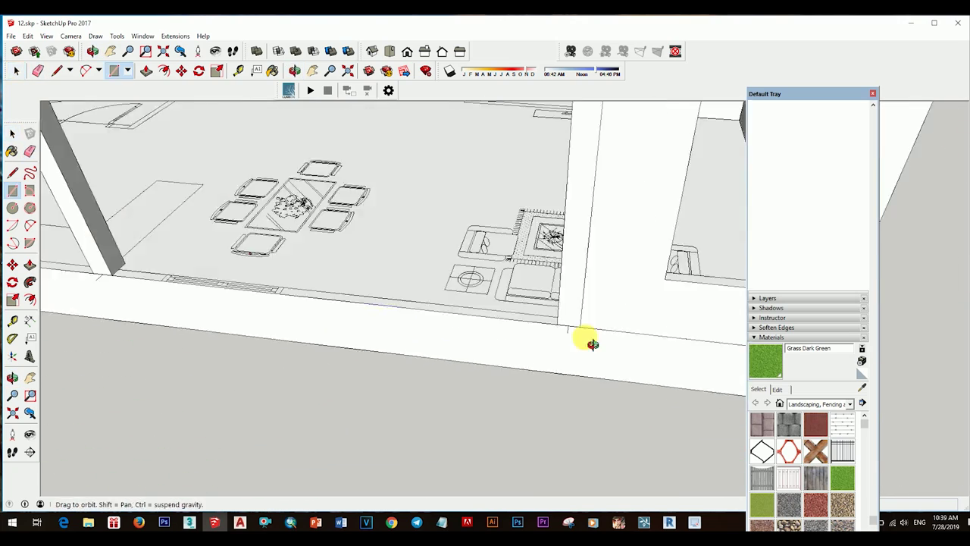
scroll(490, 320, down, 2)
key(p)
mouse_move(490, 321)
middle_down()
mouse_move(462, 187)
mouse_move(259, 306)
middle_up()
key(r)
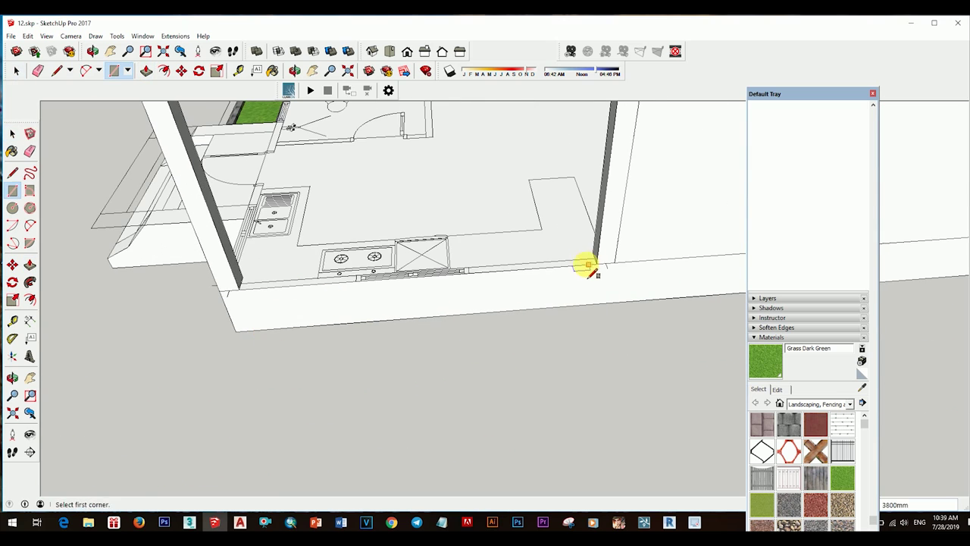
key(p)
scroll(589, 269, down, 2)
key(space)
middle_drag(564, 288, 528, 241)
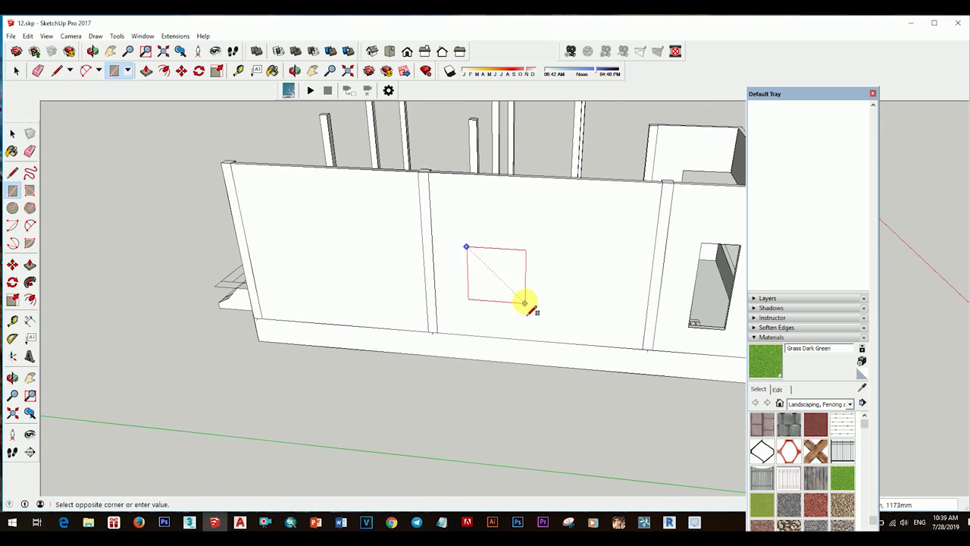
click(513, 288)
scroll(507, 292, up, 3)
- Inspect the new exterior opening from angled and frontal views
mouse_move(436, 366)
middle_down()
mouse_move(622, 270)
mouse_move(530, 281)
middle_up()
scroll(531, 281, up, 3)
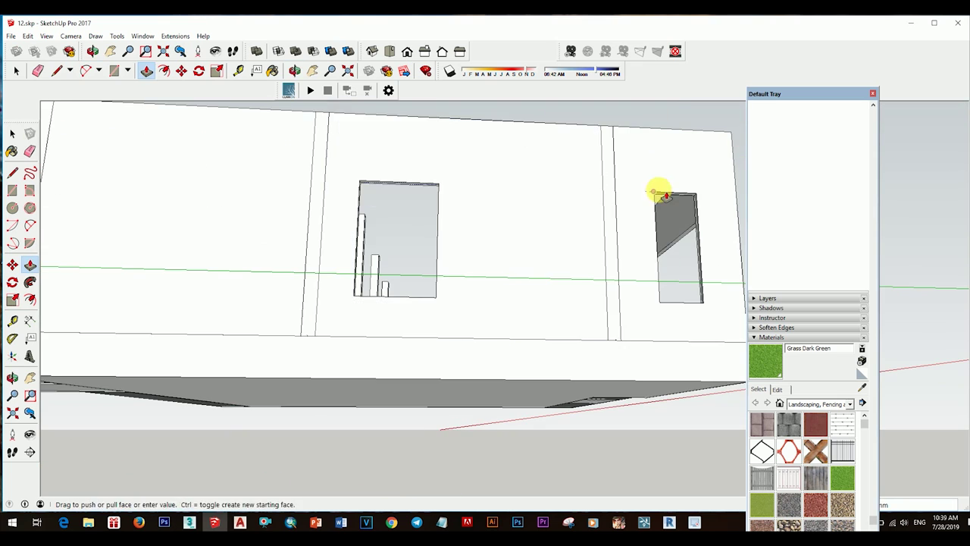
key(space)
scroll(664, 195, down, 5)
middle_drag(664, 195, 491, 320)
scroll(470, 303, up, 4)
scroll(508, 356, up, 3)
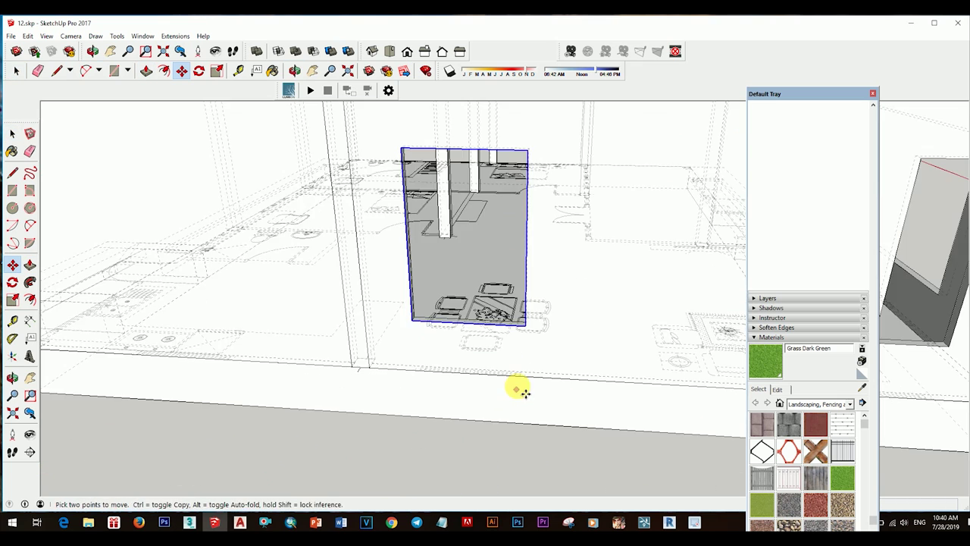
middle_drag(553, 362, 507, 282)
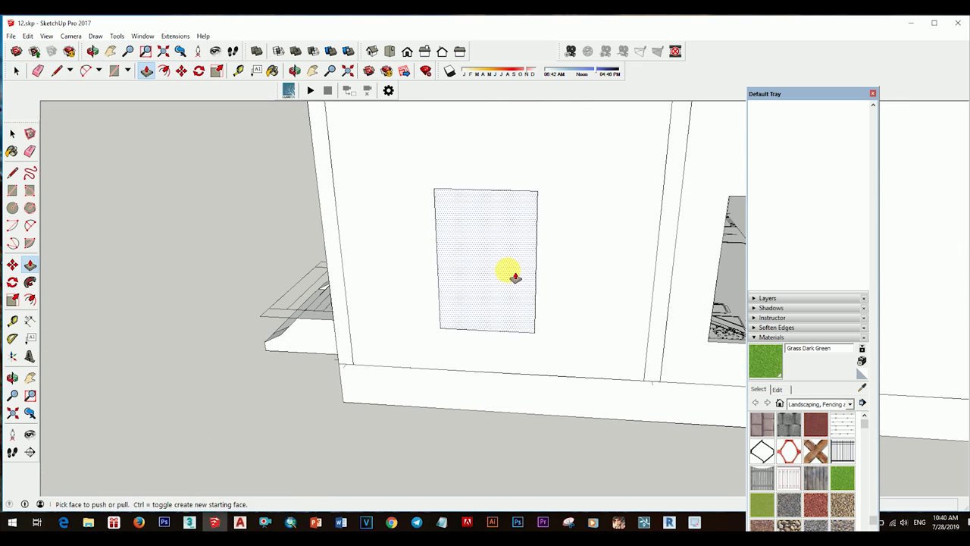
scroll(515, 278, down, 3)
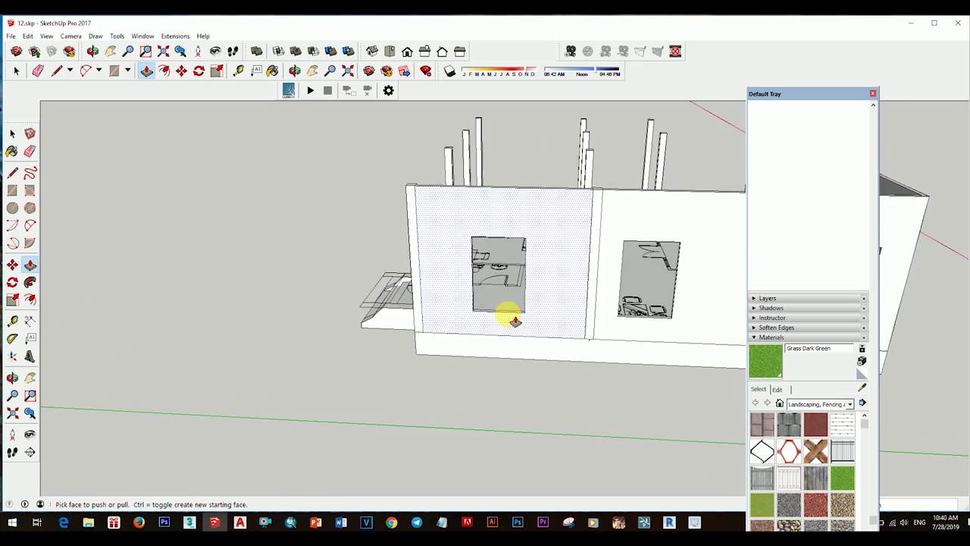
middle_drag(509, 318, 459, 346)
- Copy the wall panel containing the opening with Move and place the copy
key(space)
click(541, 281)
key(m)
ctrl+click(442, 339)
click(442, 339)
key(q)
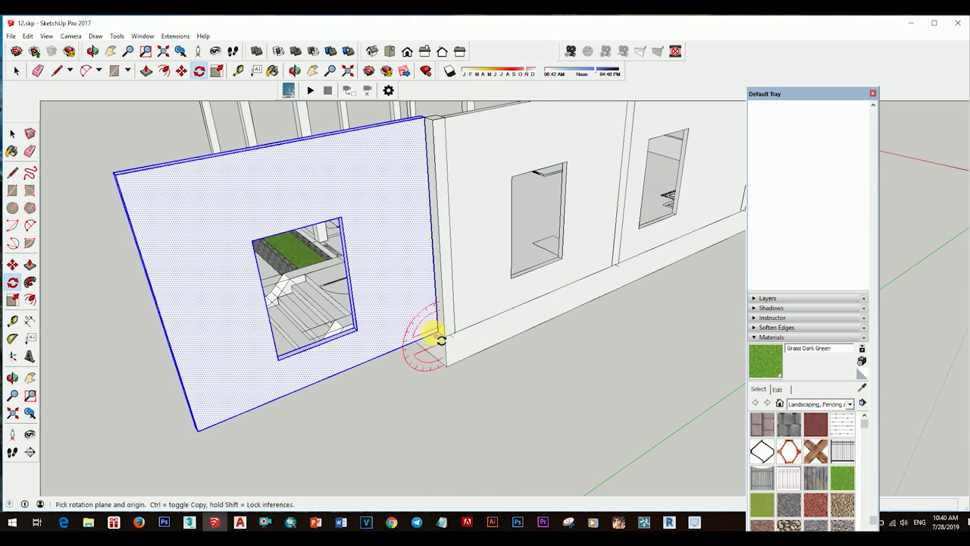
scroll(436, 348, up, 2)
mouse_move(426, 341)
middle_down()
mouse_move(463, 320)
mouse_move(560, 328)
middle_up()
key(space)
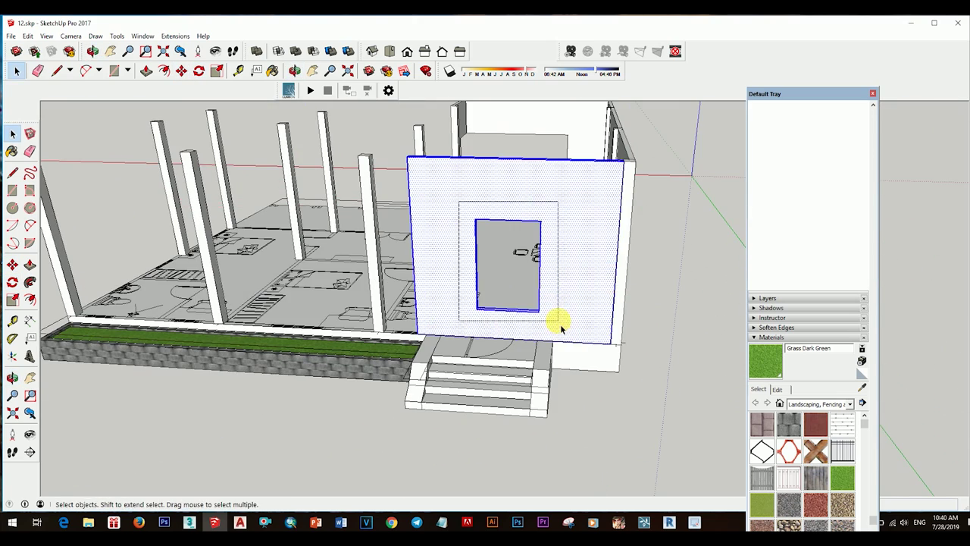
scroll(611, 337, up, 2)
- Use X-ray to align and copy the opening onto the front wall
key(x)
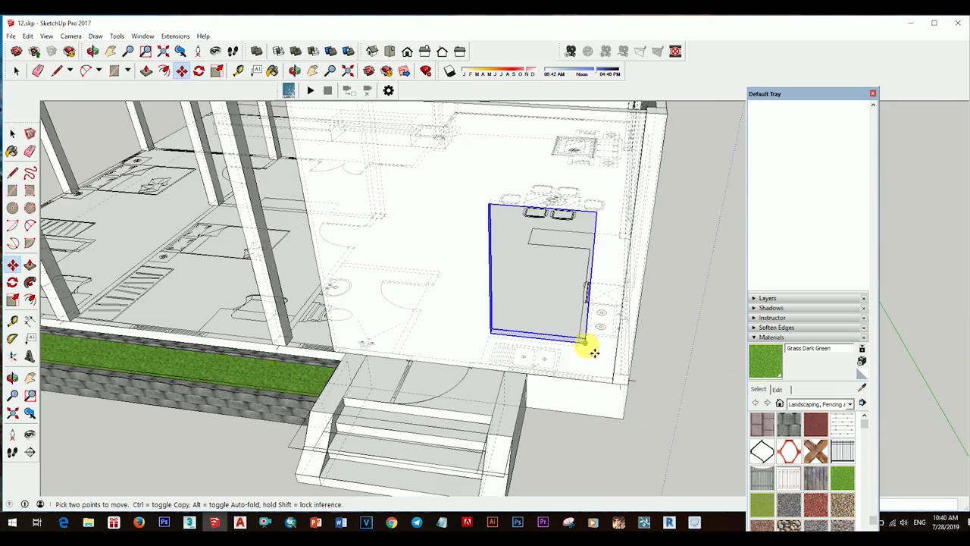
scroll(598, 371, down, 5)
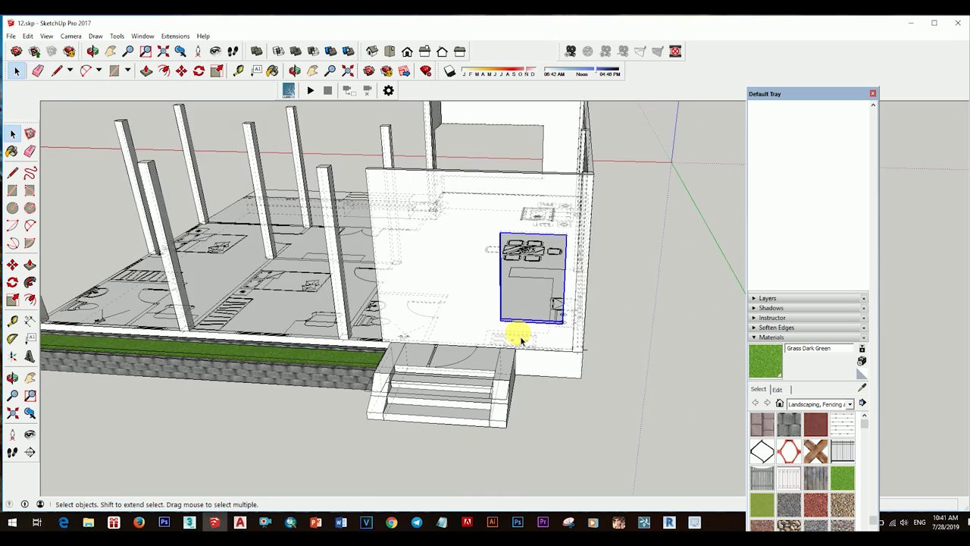
middle_drag(520, 332, 541, 342)
key(x)
click(463, 319)
key(ctrl)
key(space)
middle_drag(472, 330, 458, 301)
click(458, 300)
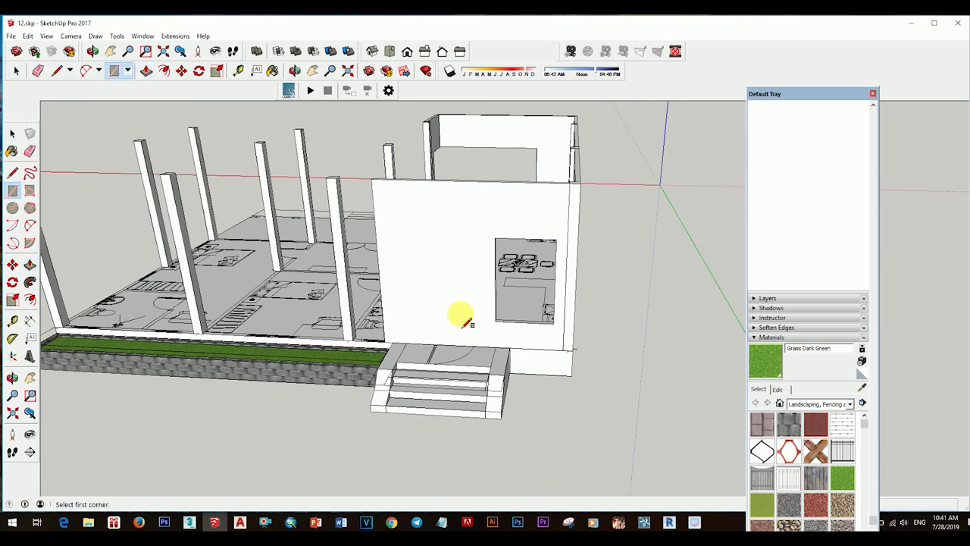
scroll(470, 305, up, 3)
key(r)
scroll(477, 286, down, 2)
mouse_move(433, 318)
middle_down()
mouse_move(585, 368)
mouse_move(586, 299)
middle_up()
scroll(549, 201, up, 3)
- Look down into the rooms with Push/Pull ready
scroll(549, 200, down, 3)
key(space)
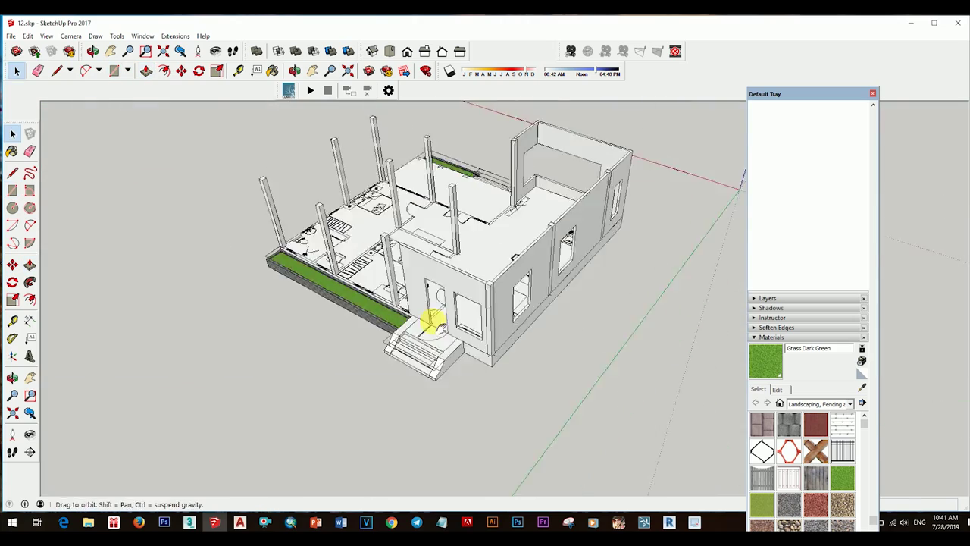
middle_drag(433, 321, 581, 302)
scroll(580, 302, up, 3)
middle_drag(511, 309, 535, 289)
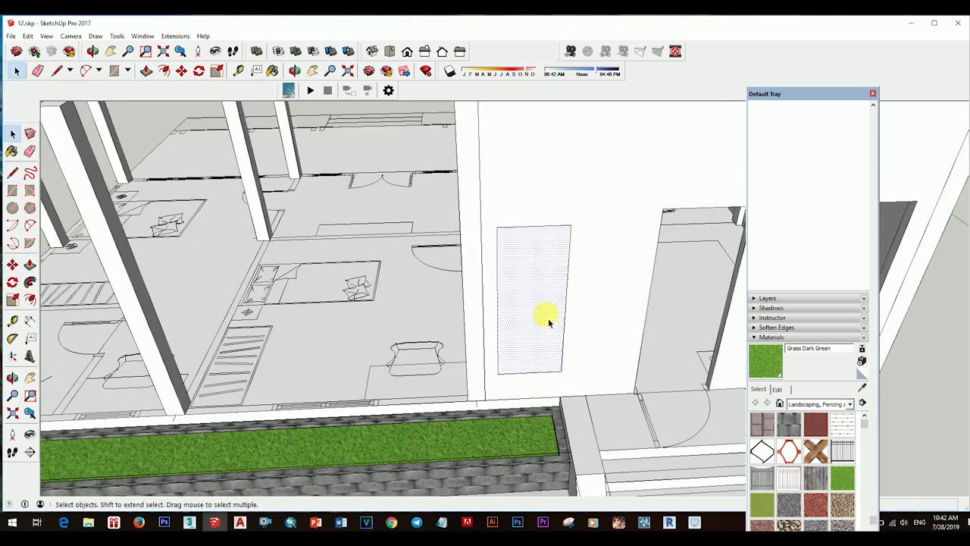
key(p)
middle_drag(549, 322, 558, 329)
scroll(628, 336, up, 3)
mouse_move(628, 336)
middle_down()
mouse_move(461, 134)
mouse_move(395, 307)
mouse_move(567, 364)
mouse_move(452, 366)
middle_up()
key(space)
scroll(550, 386, down, 5)
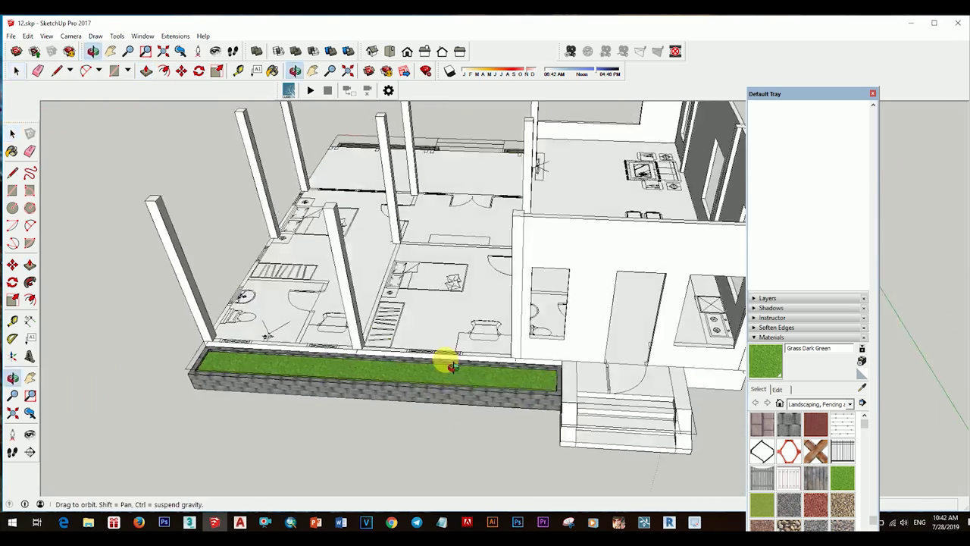
- Turn toward the window in the side wall and select the wall face
key(r)
scroll(552, 379, up, 3)
mouse_move(552, 379)
middle_down()
mouse_move(588, 336)
mouse_move(535, 260)
middle_up()
scroll(496, 322, down, 3)
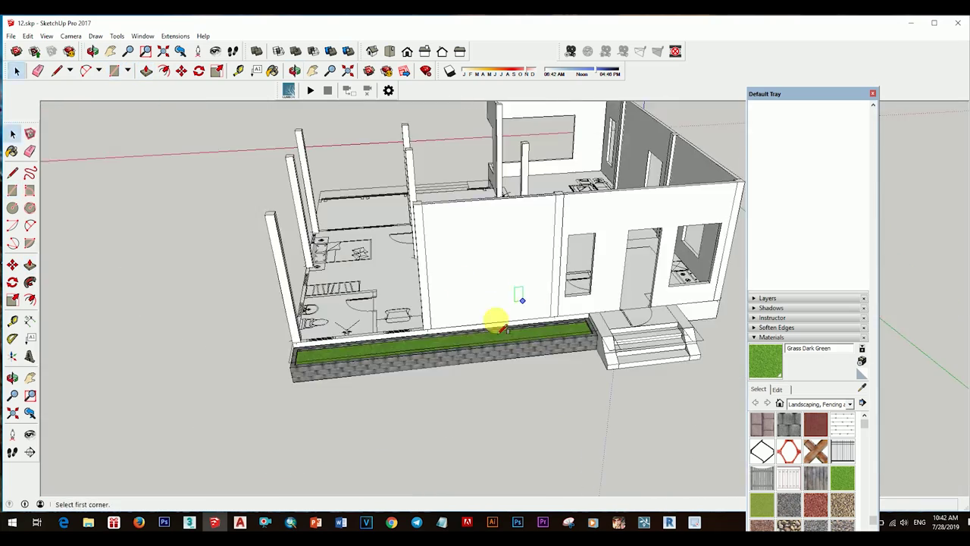
scroll(588, 271, up, 3)
scroll(510, 329, up, 3)
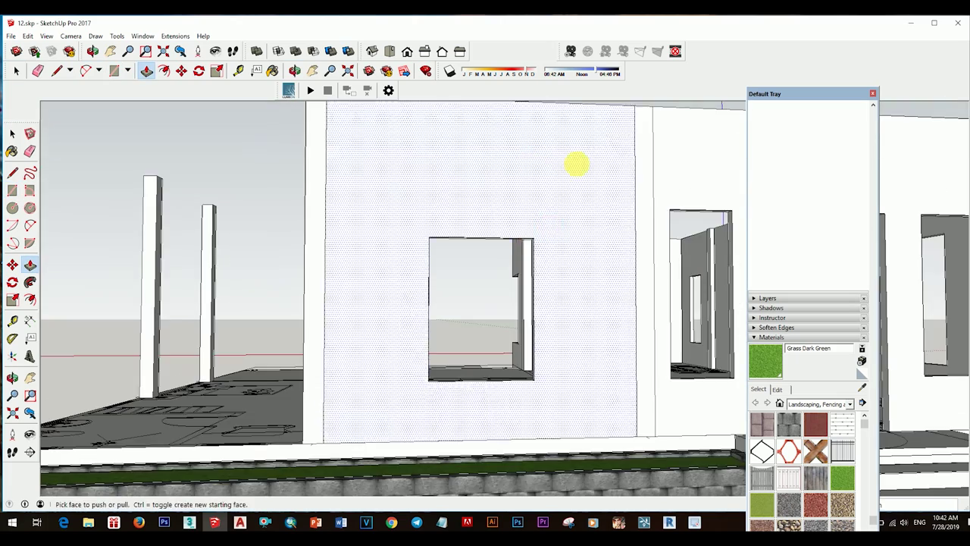
middle_drag(576, 163, 402, 364)
scroll(480, 427, up, 3)
scroll(481, 427, down, 3)
key(space)
scroll(541, 374, down, 3)
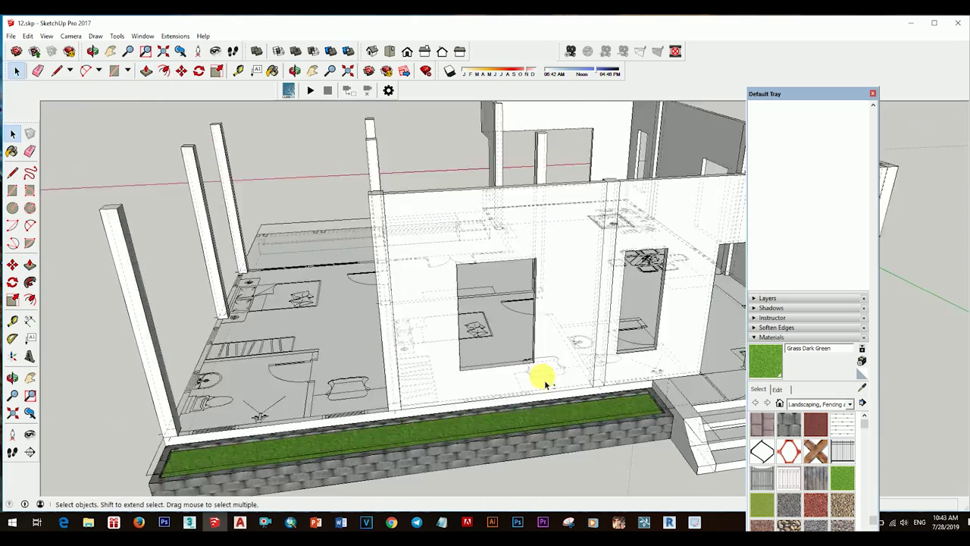
scroll(608, 338, down, 2)
click(535, 311)
- Inspect the wall's corner edge, then widen the view and reselect the wall face
scroll(549, 362, up, 2)
middle_drag(554, 389, 386, 388)
scroll(494, 372, up, 2)
key(space)
scroll(386, 394, down, 4)
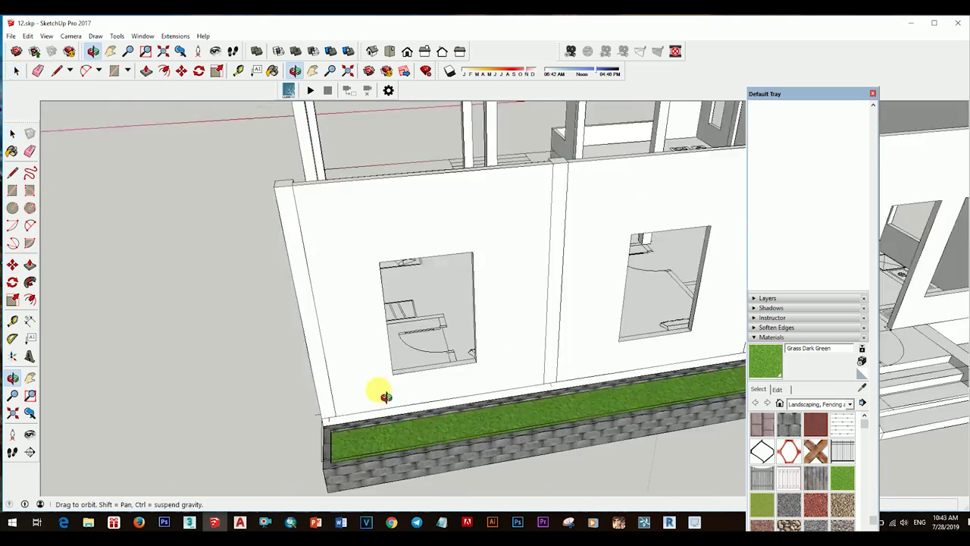
scroll(500, 322, up, 2)
mouse_move(512, 363)
middle_down()
mouse_move(584, 379)
mouse_move(379, 342)
middle_up()
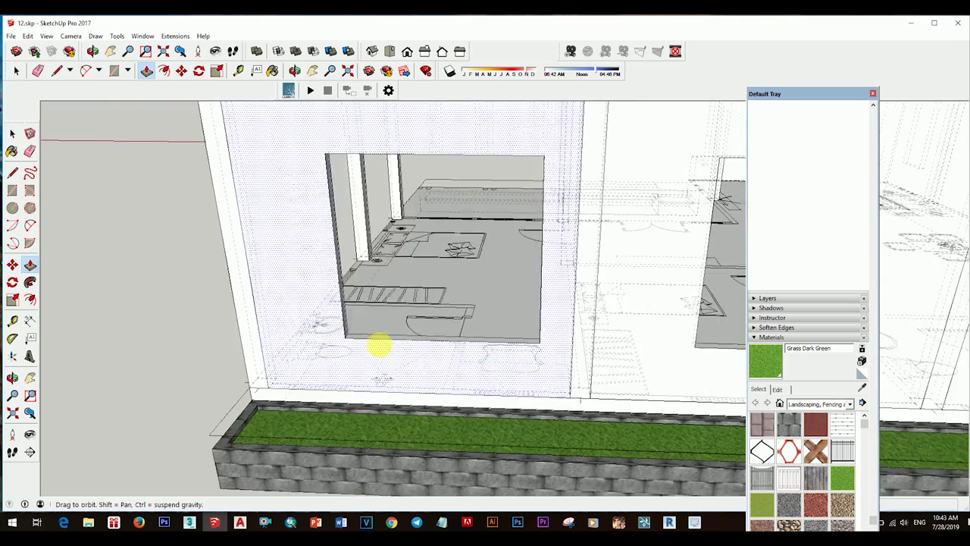
scroll(493, 304, down, 3)
middle_drag(493, 303, 520, 350)
scroll(520, 350, up, 3)
scroll(515, 368, up, 2)
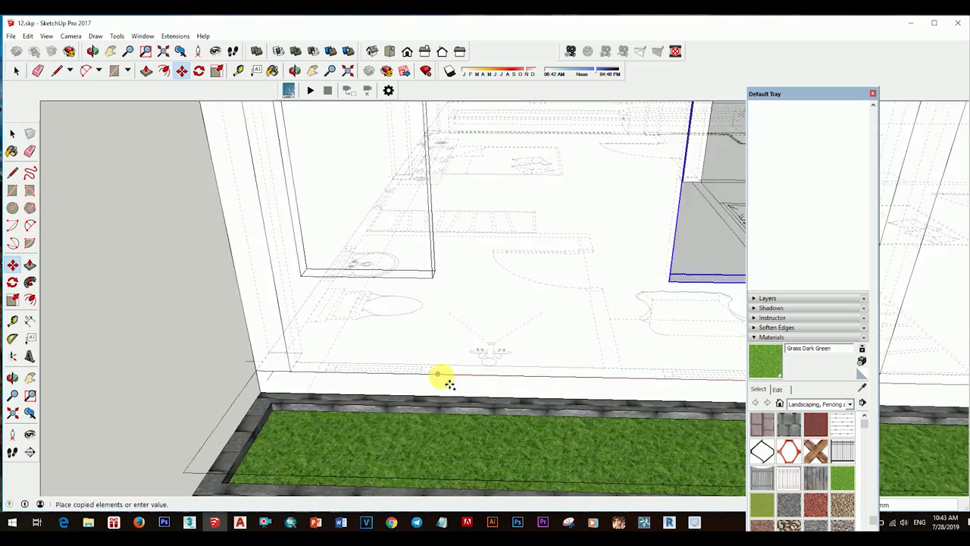
scroll(444, 379, down, 4)
click(453, 316)
- Select the side-wall window opening and push it through the wall
click(624, 244)
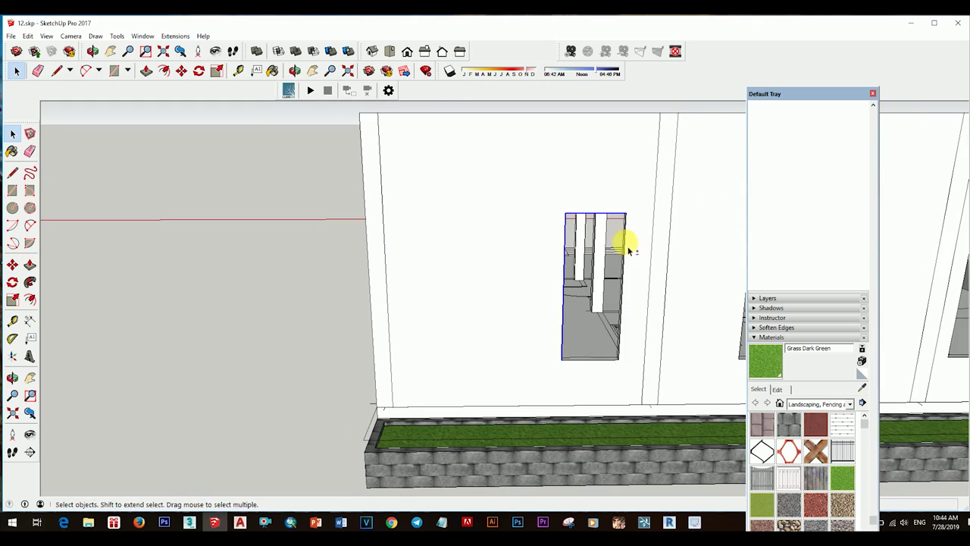
middle_drag(623, 245, 606, 438)
scroll(450, 416, down, 3)
scroll(450, 281, down, 5)
mouse_move(494, 292)
middle_down()
mouse_move(504, 372)
mouse_move(484, 429)
mouse_move(433, 372)
middle_up()
scroll(329, 298, up, 5)
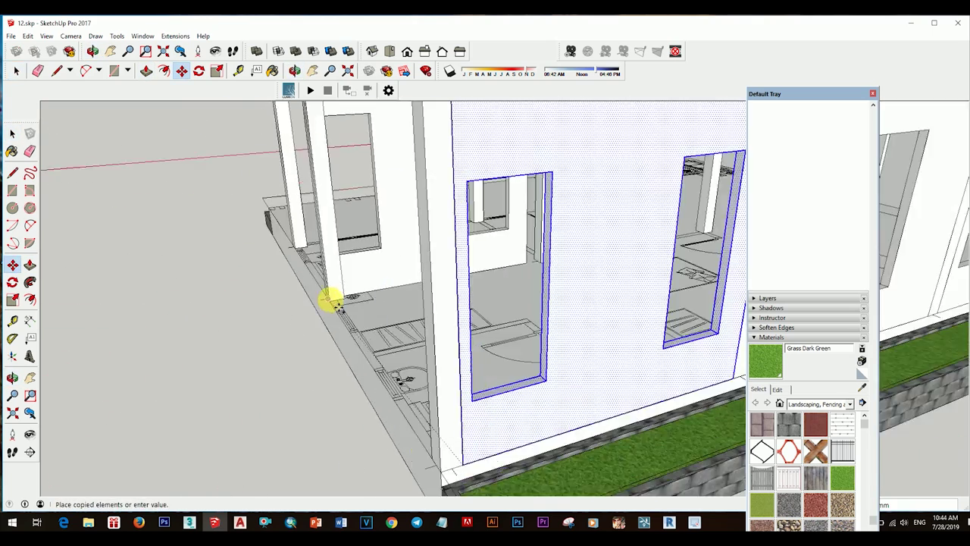
key(q)
key(p)
- Orbit over the two rooms and zoom out to view the whole building
mouse_move(427, 424)
middle_down()
mouse_move(497, 347)
mouse_move(502, 372)
middle_up()
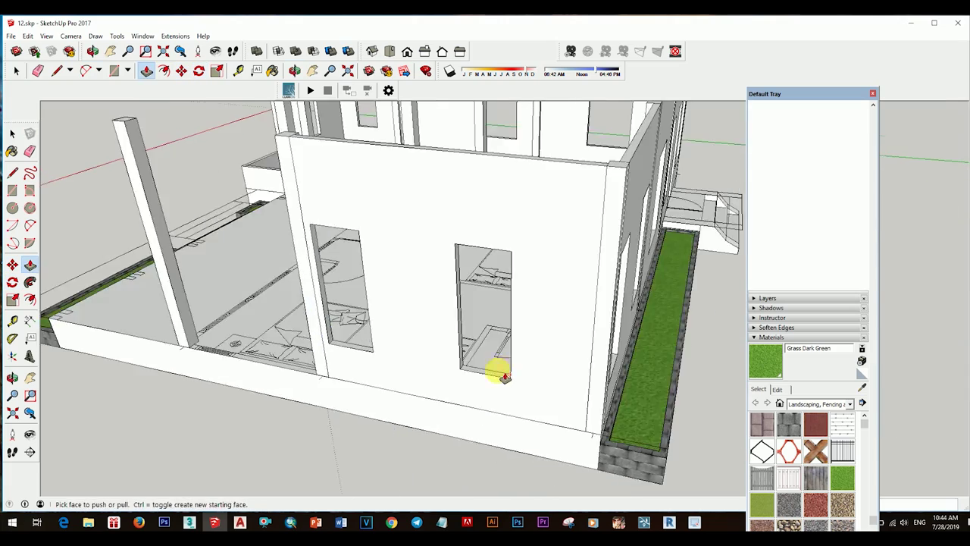
scroll(530, 368, up, 4)
scroll(309, 339, up, 3)
middle_drag(309, 339, 643, 404)
scroll(644, 357, up, 3)
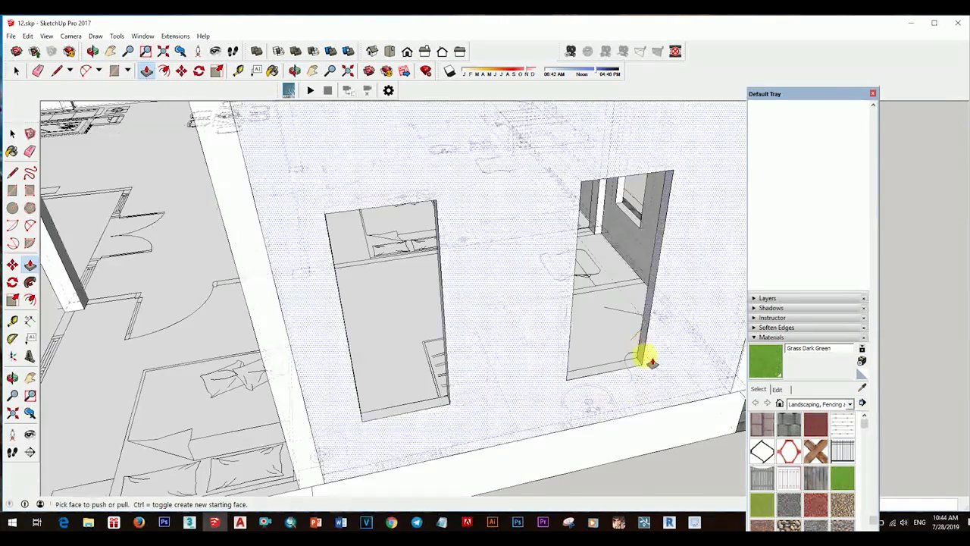
scroll(631, 353, down, 3)
scroll(452, 354, down, 3)
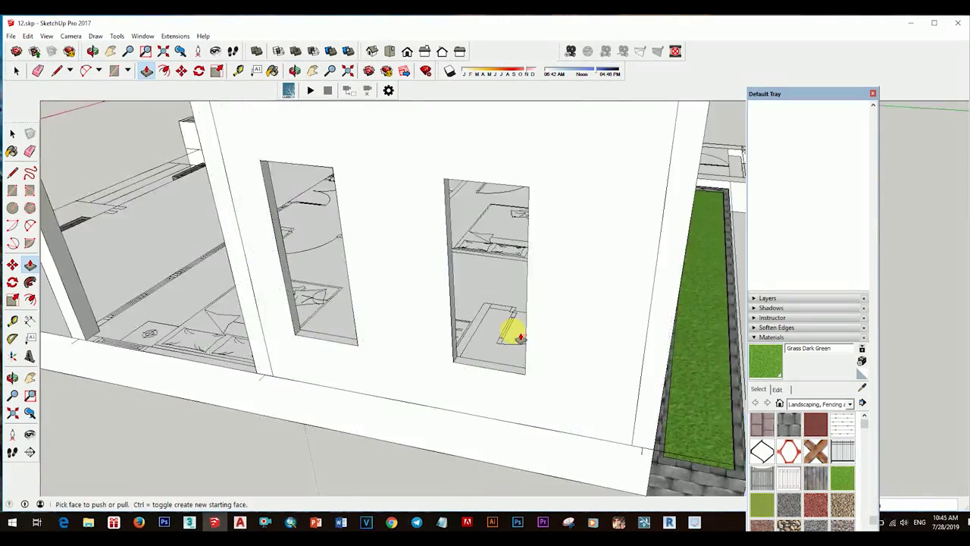
scroll(513, 331, down, 5)
mouse_move(554, 320)
middle_down()
mouse_move(444, 372)
mouse_move(520, 314)
middle_up()
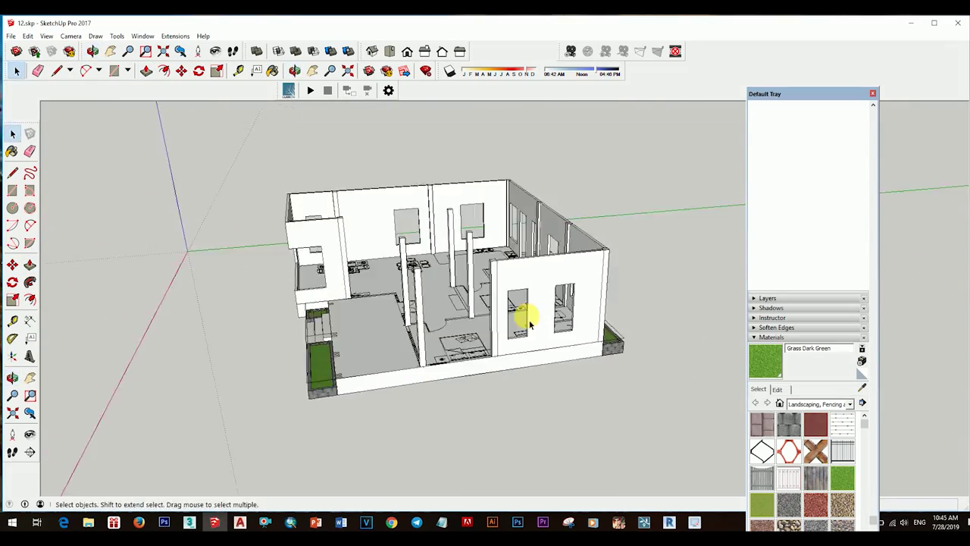
scroll(394, 433, up, 5)
scroll(584, 415, up, 2)
scroll(583, 415, down, 5)
- Start a door-sized rectangle, then orbit to face the interior wall behind the terrace
key(r)
click(470, 247)
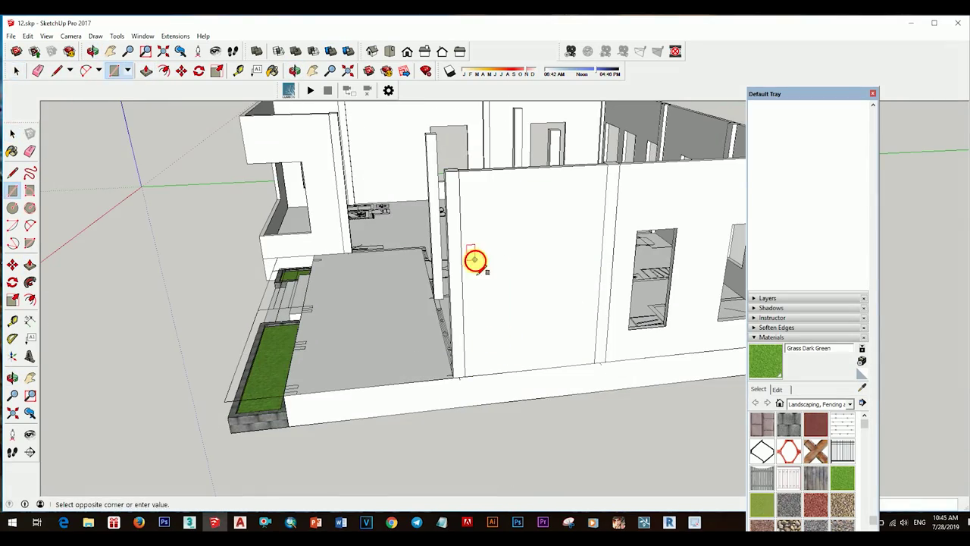
scroll(613, 362, up, 5)
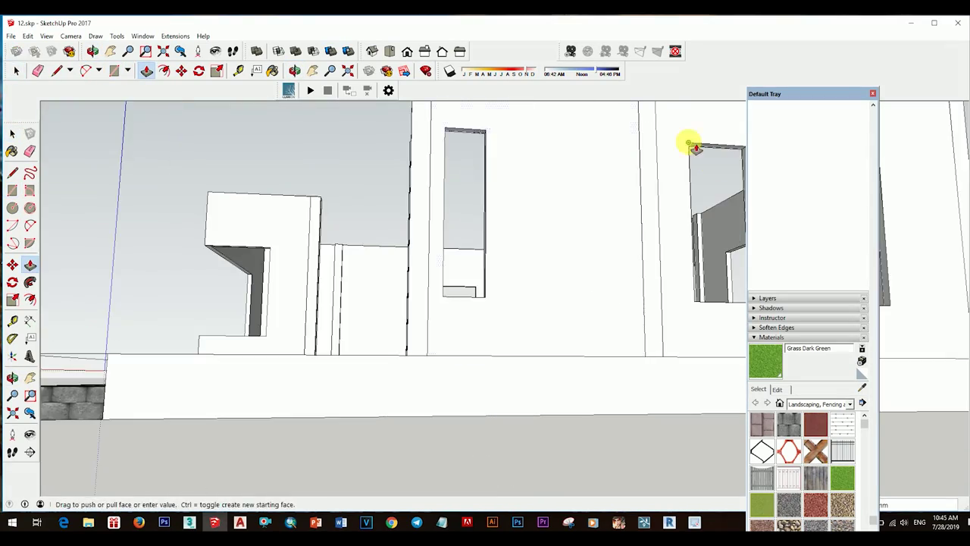
scroll(401, 336, up, 3)
key(space)
scroll(553, 352, down, 5)
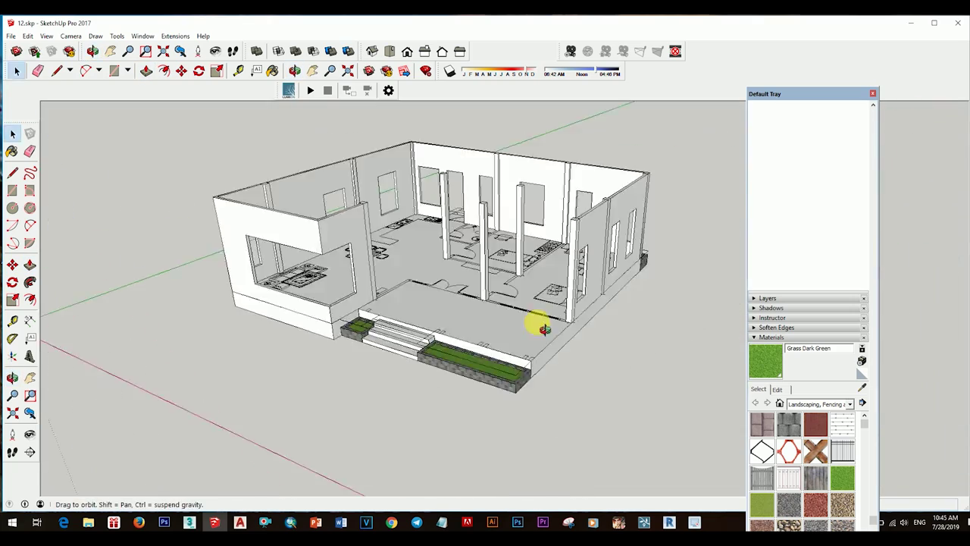
scroll(477, 340, up, 6)
middle_drag(477, 340, 629, 350)
mouse_move(538, 281)
middle_down()
mouse_move(515, 238)
mouse_move(463, 278)
mouse_move(444, 205)
mouse_move(553, 253)
mouse_move(556, 269)
middle_up()
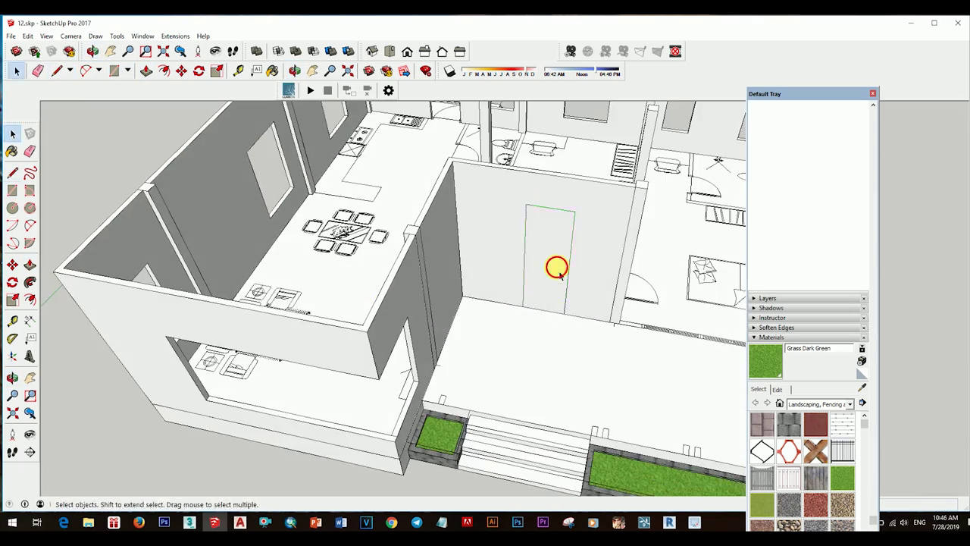
- Draw the door outline on the interior wall and push it through the wall thickness
key(p)
scroll(541, 278, up, 3)
scroll(472, 296, up, 3)
scroll(576, 256, down, 5)
key(r)
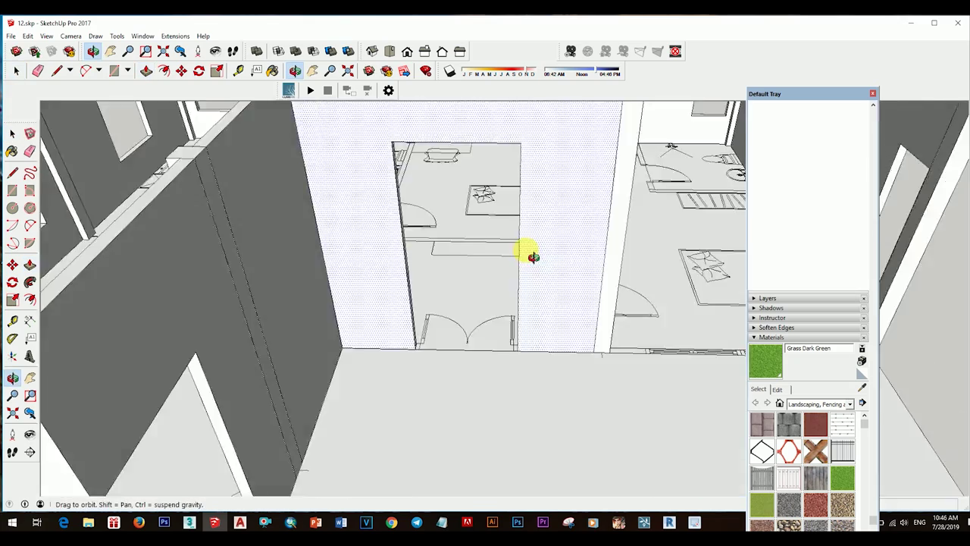
click(506, 203)
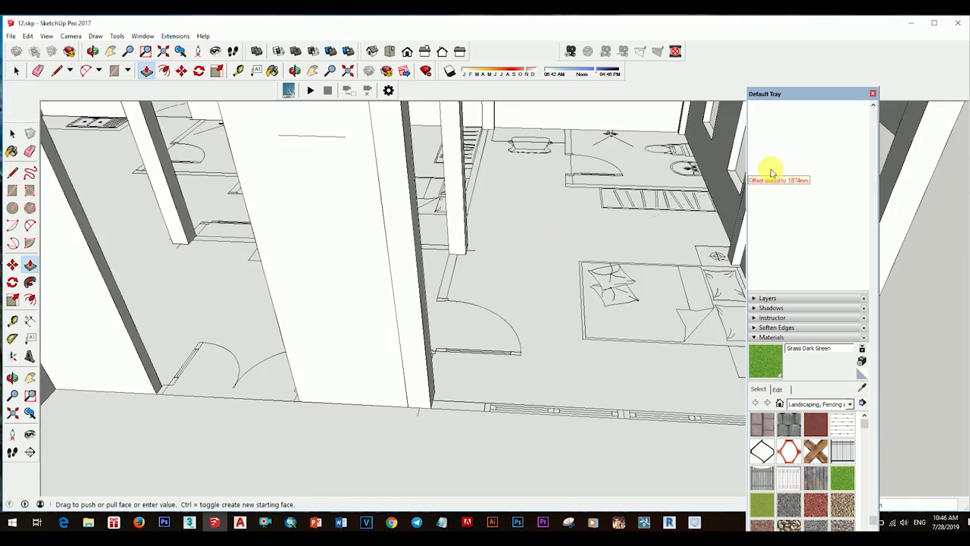
middle_drag(534, 292, 505, 296)
click(612, 341)
scroll(462, 262, down, 3)
middle_drag(461, 262, 467, 431)
click(574, 242)
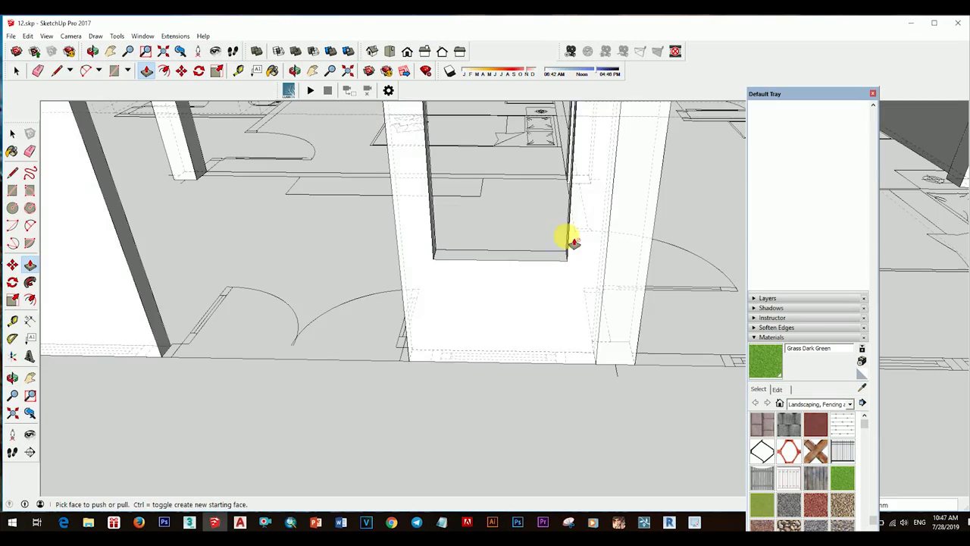
scroll(573, 242, down, 2)
mouse_move(591, 241)
shift+middle_down()
mouse_move(519, 262)
mouse_move(534, 423)
mouse_move(401, 389)
shift+middle_up()
scroll(519, 263, up, 4)
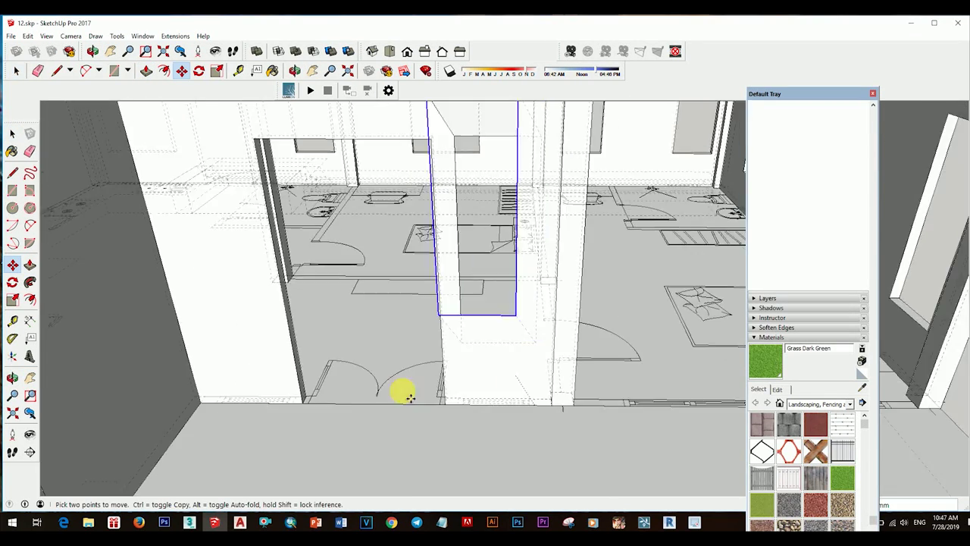
scroll(478, 351, down, 4)
scroll(509, 324, up, 4)
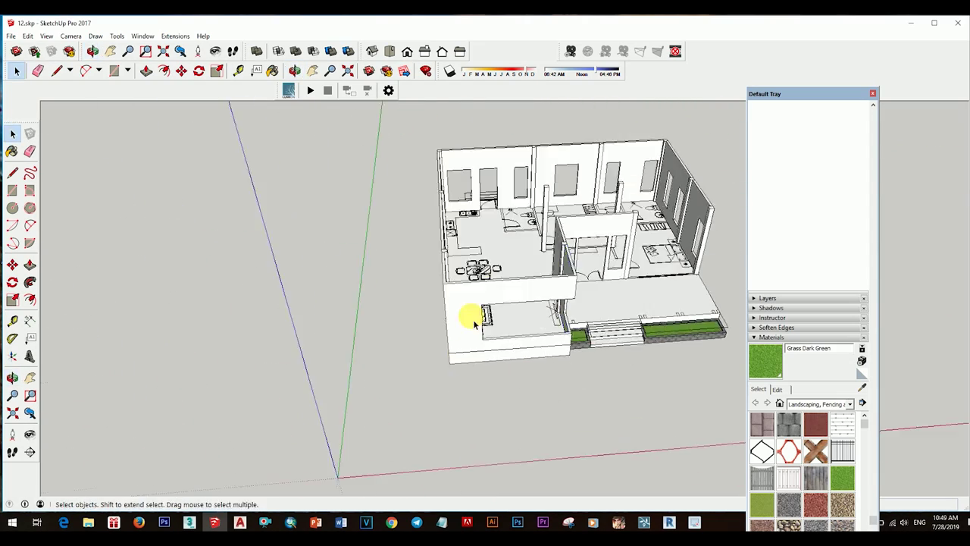
scroll(475, 325, up, 2)
click(591, 317)
right_click(683, 222)
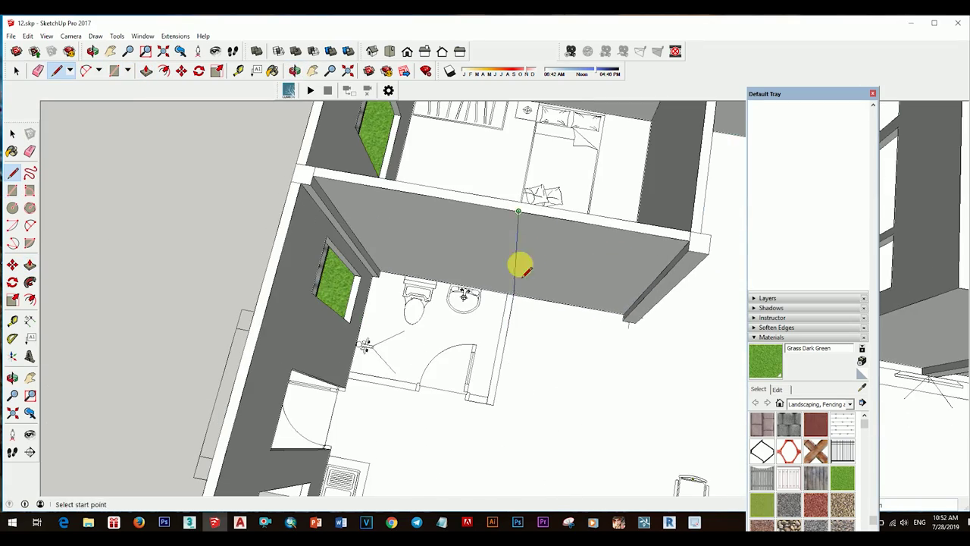
- Orbit around the house to look down into the bathroom wall junction
click(520, 267)
mouse_move(520, 267)
middle_down()
mouse_move(552, 205)
mouse_move(400, 412)
mouse_move(573, 446)
middle_up()
mouse_move(606, 282)
middle_down()
mouse_move(525, 396)
mouse_move(548, 373)
mouse_move(556, 275)
mouse_move(662, 265)
mouse_move(641, 265)
mouse_move(463, 444)
middle_up()
key(m)
key(space)
key(space)
middle_drag(460, 231, 518, 276)
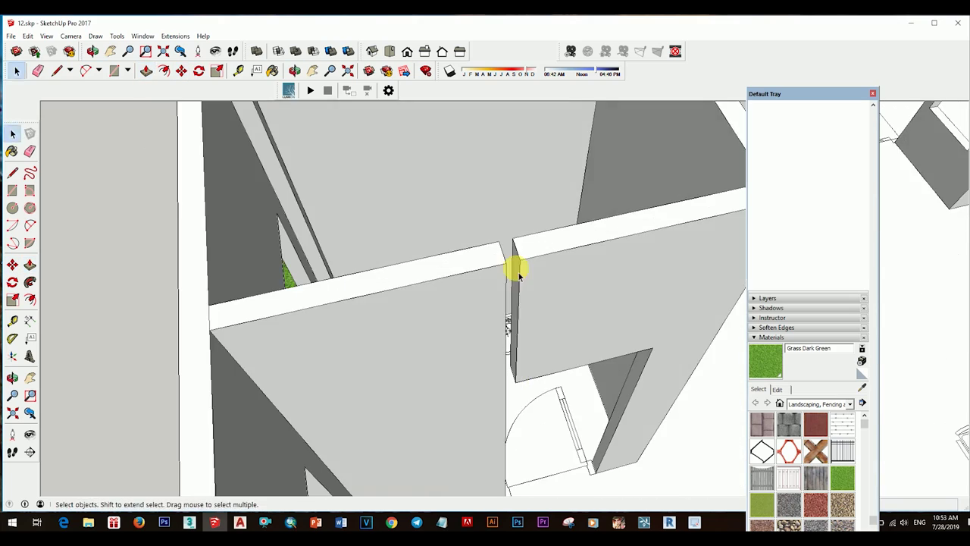
mouse_move(494, 328)
middle_down()
mouse_move(321, 278)
mouse_move(472, 314)
mouse_move(453, 339)
middle_up()
- Copy the doorway opening with Move and Ctrl onto the bedroom wall corner
key(space)
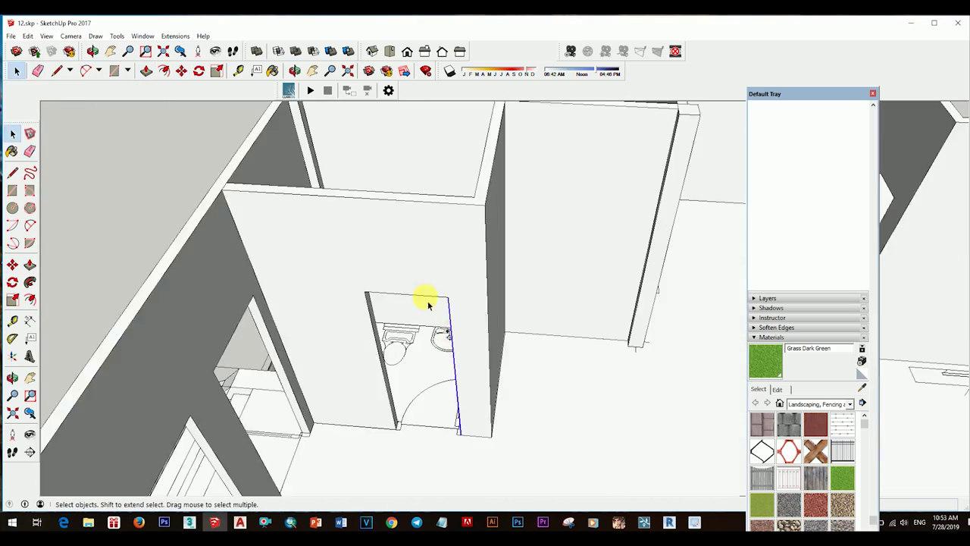
click(478, 400)
key(ctrl)
mouse_move(478, 400)
middle_down()
mouse_move(474, 424)
mouse_move(523, 409)
middle_up()
mouse_move(394, 318)
middle_down()
mouse_move(520, 400)
mouse_move(487, 394)
mouse_move(520, 368)
mouse_move(512, 265)
middle_up()
key(m)
key(p)
key(space)
scroll(613, 402, down, 5)
scroll(454, 347, up, 5)
middle_drag(455, 346, 423, 392)
key(m)
click(455, 377)
key(space)
scroll(453, 394, down, 4)
key(space)
scroll(492, 333, down, 5)
scroll(556, 341, up, 3)
- Place another copy of the opening at the bathroom doorway corner
middle_drag(556, 340, 645, 329)
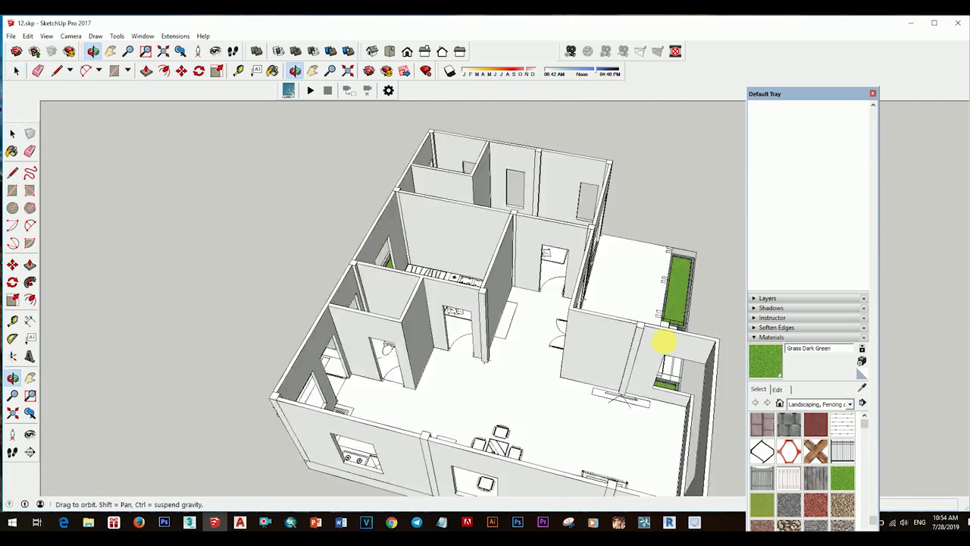
scroll(547, 266, up, 4)
key(m)
click(577, 450)
scroll(515, 329, down, 5)
scroll(530, 364, up, 4)
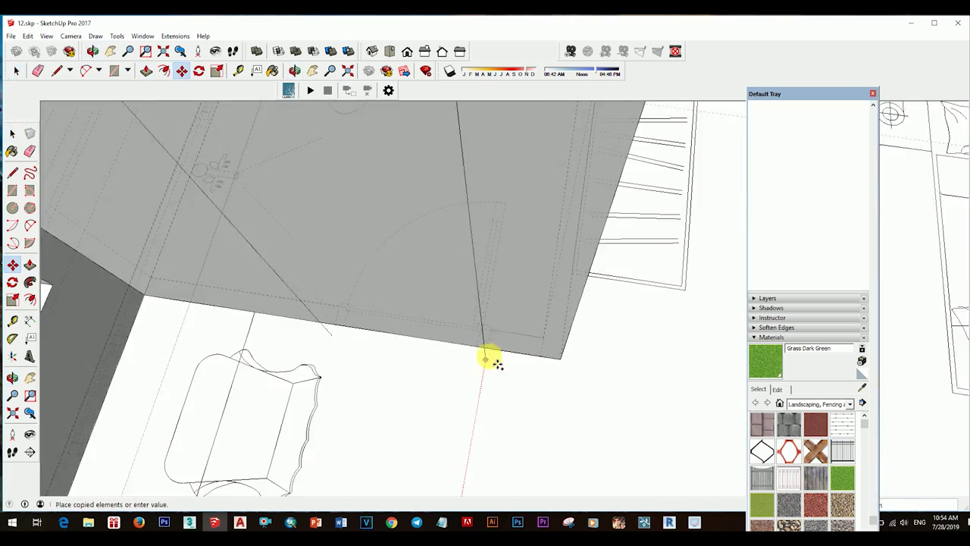
click(522, 379)
key(space)
scroll(472, 364, down, 3)
scroll(451, 310, down, 5)
middle_drag(451, 311, 512, 284)
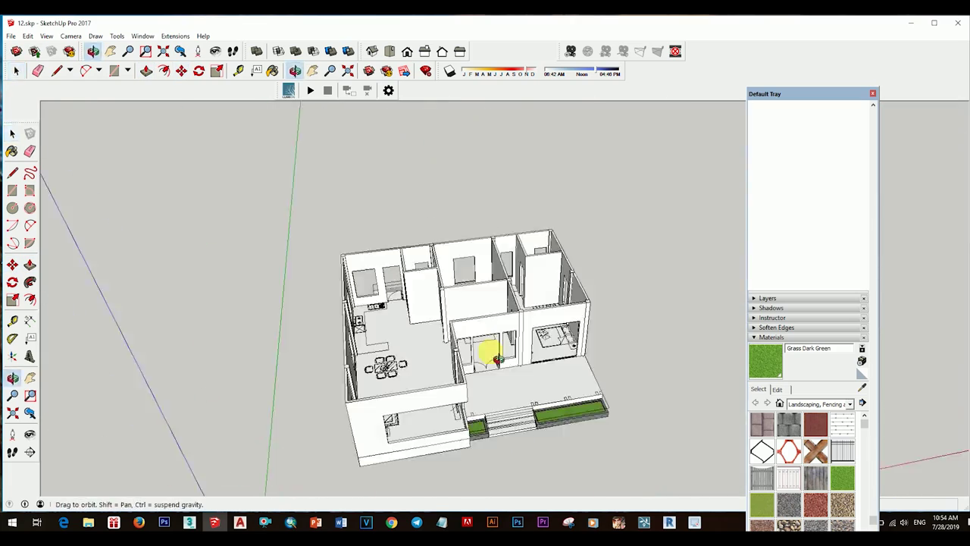
middle_drag(491, 350, 450, 288)
scroll(450, 288, up, 5)
scroll(535, 275, up, 2)
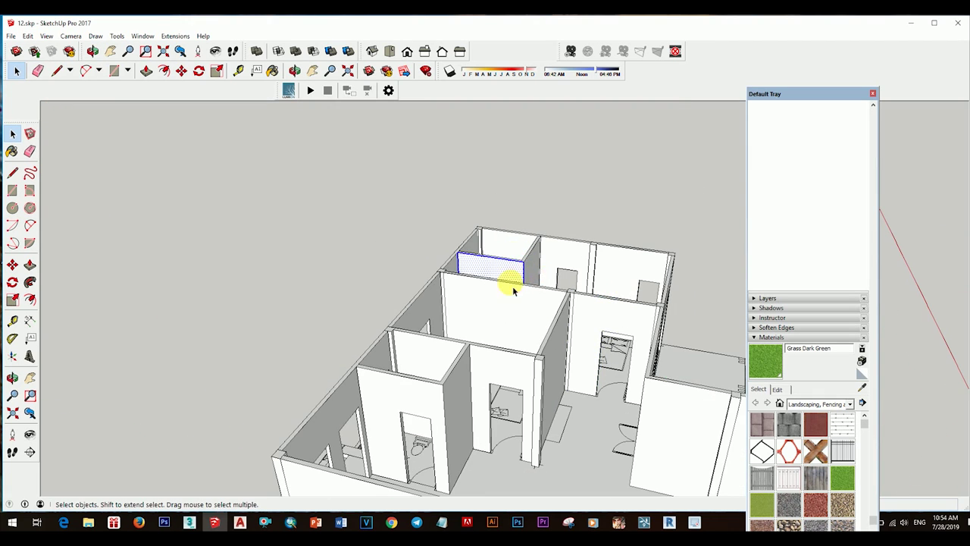
- Pull the right-hand window's sill face upward in the two-window wall
scroll(542, 291, down, 5)
right_click(538, 284)
middle_drag(538, 284, 365, 294)
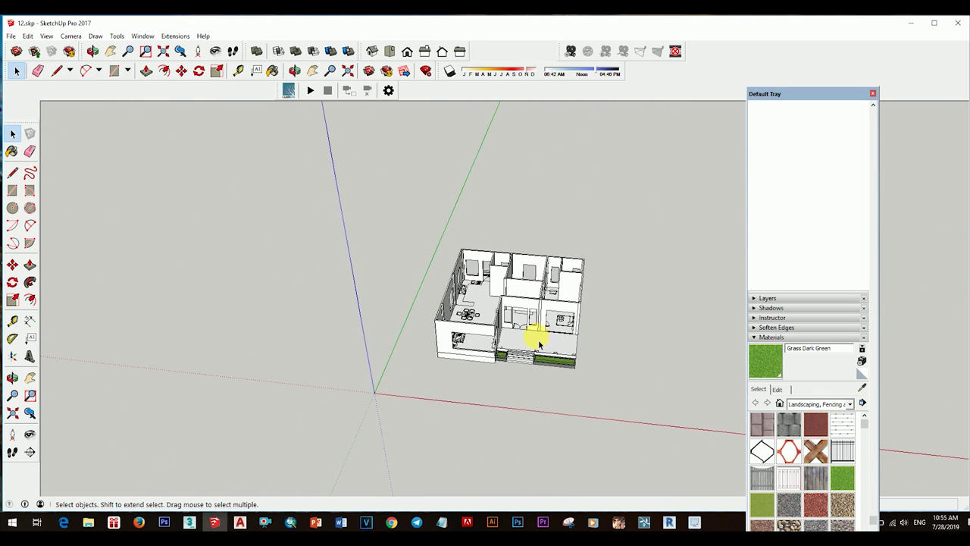
mouse_move(529, 301)
middle_down()
mouse_move(546, 332)
mouse_move(578, 353)
middle_up()
scroll(520, 325, down, 3)
scroll(524, 353, up, 5)
scroll(579, 353, down, 3)
scroll(558, 328, down, 5)
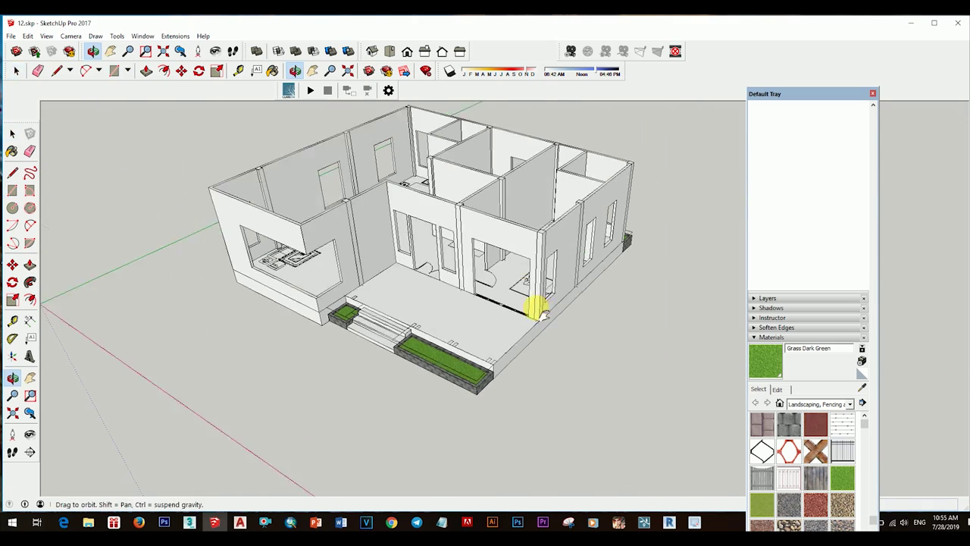
scroll(584, 330, up, 8)
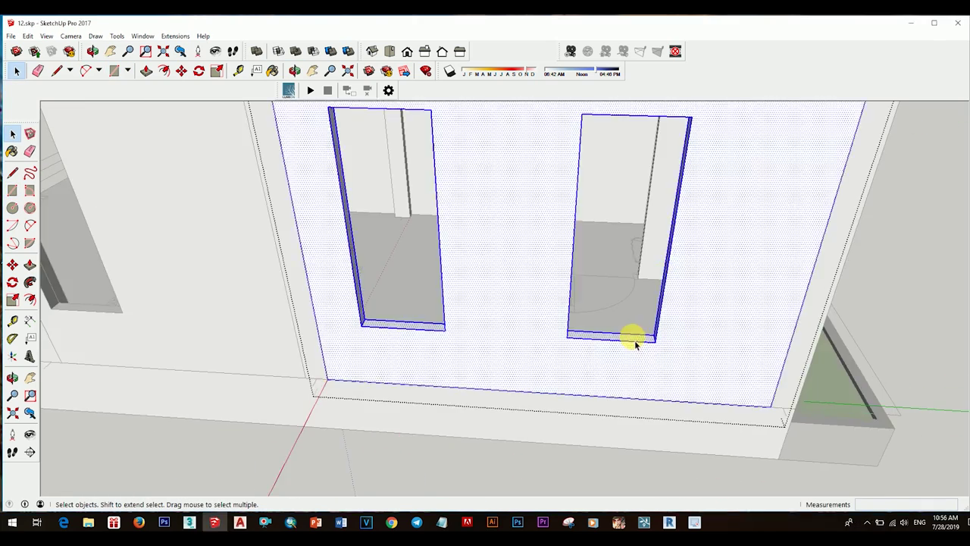
key(p)
scroll(633, 345, down, 2)
drag(633, 345, 641, 251)
key(space)
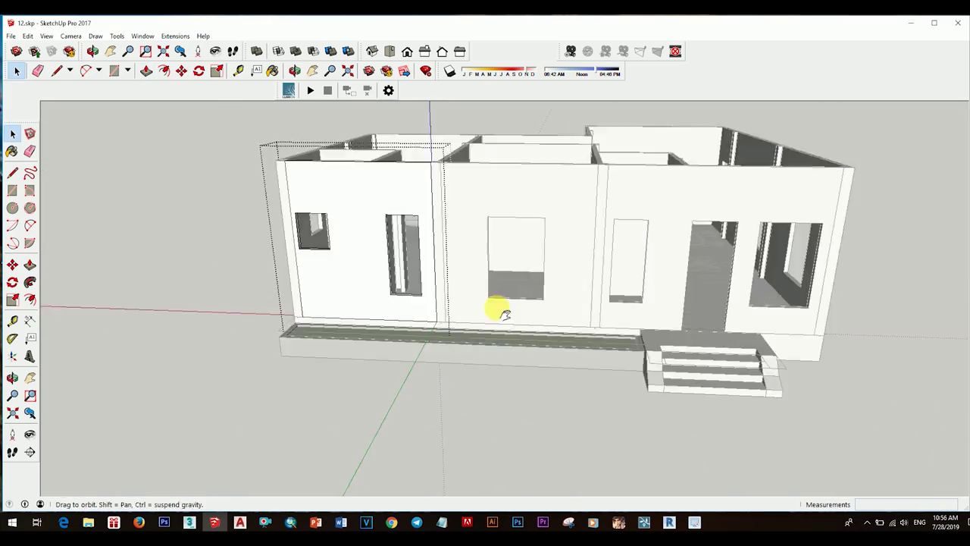
- Reverse the grey back face of the large terrace-wall opening so its front shows
scroll(751, 396, down, 5)
middle_drag(751, 396, 531, 325)
scroll(546, 310, up, 3)
scroll(665, 308, up, 3)
scroll(620, 323, up, 2)
right_click(620, 324)
click(632, 269)
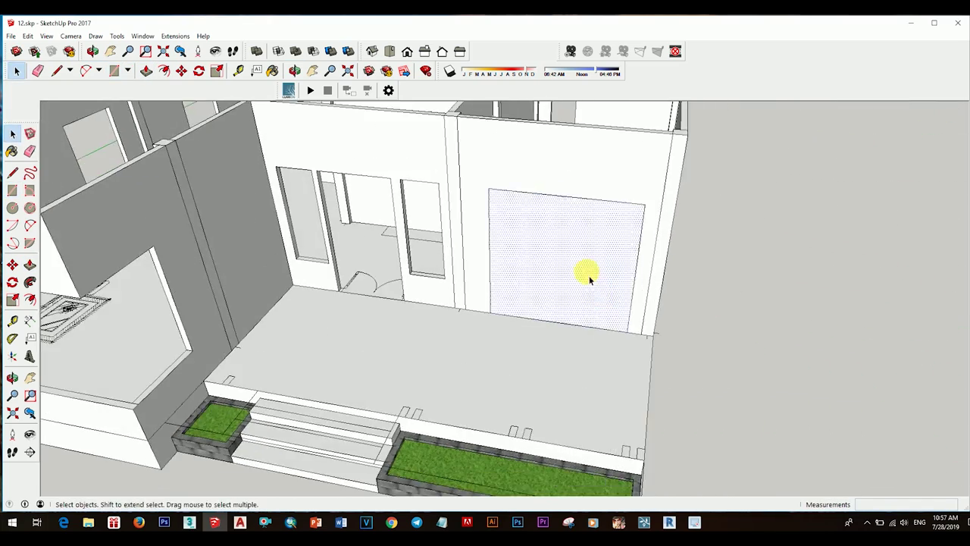
- Offset the opening's edges inward to form a frame border and push/pull it
key(space)
scroll(618, 265, up, 2)
click(643, 264)
scroll(606, 288, down, 3)
scroll(637, 307, up, 5)
scroll(667, 311, down, 2)
scroll(541, 312, down, 5)
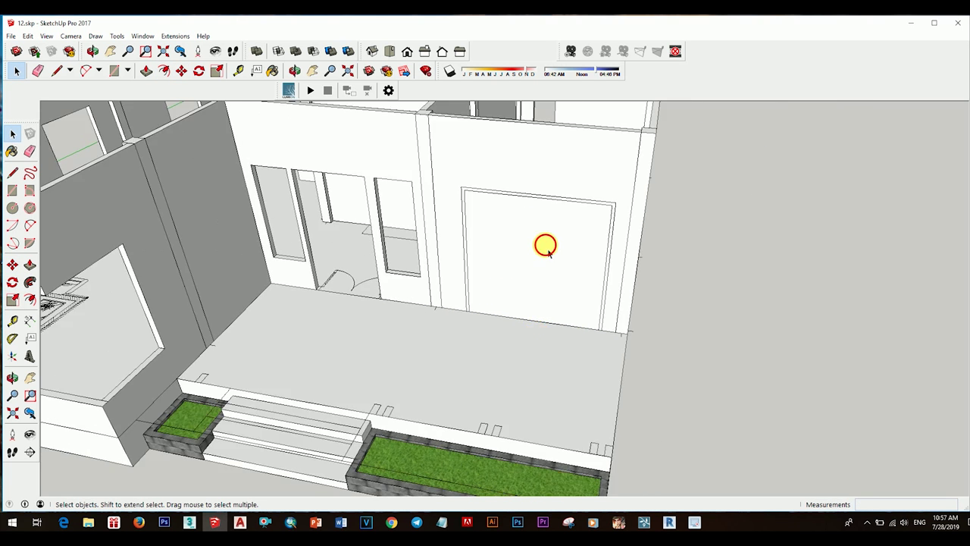
scroll(558, 234, up, 5)
scroll(530, 320, down, 2)
scroll(585, 264, up, 2)
key(p)
scroll(679, 346, up, 3)
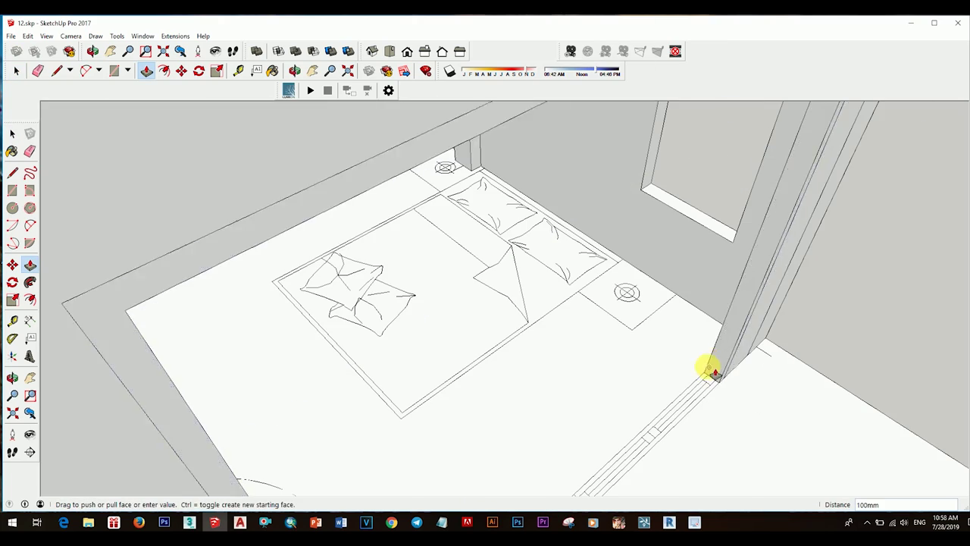
scroll(704, 383, down, 5)
key(space)
scroll(666, 354, down, 5)
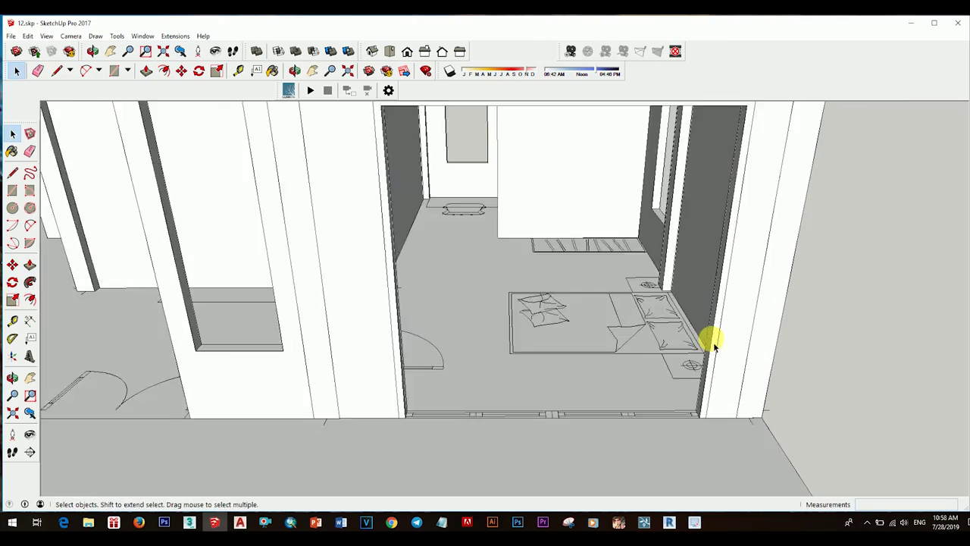
- Make the frame into a component
right_click(708, 332)
click(730, 255)
key(Return)
scroll(596, 396, down, 3)
mouse_move(596, 396)
middle_down()
mouse_move(444, 385)
mouse_move(541, 314)
mouse_move(548, 205)
middle_up()
scroll(547, 205, up, 5)
middle_drag(680, 303, 645, 300)
scroll(648, 275, down, 3)
- Push the opening's frame face toward the room, then select the door frame
right_click(576, 164)
click(608, 182)
key(p)
mouse_move(609, 182)
middle_down()
mouse_move(442, 425)
mouse_move(444, 407)
middle_up()
click(392, 438)
scroll(392, 438, up, 2)
key(space)
click(444, 401)
right_click(511, 394)
key(Escape)
- Orbit out to inspect the framed window alongside the outer walls and planters
scroll(472, 372, down, 3)
mouse_move(537, 370)
middle_down()
mouse_move(450, 361)
mouse_move(483, 356)
mouse_move(460, 386)
middle_up()
scroll(450, 361, up, 2)
scroll(432, 346, down, 3)
scroll(470, 351, up, 3)
scroll(475, 392, up, 2)
scroll(520, 407, up, 2)
scroll(520, 403, down, 3)
scroll(581, 407, down, 2)
mouse_move(433, 377)
middle_down()
mouse_move(538, 413)
mouse_move(568, 230)
mouse_move(591, 385)
middle_up()
scroll(523, 379, up, 3)
- Reverse the window face so its front side faces outward, then orbit into the bedroom
right_click(576, 379)
click(610, 264)
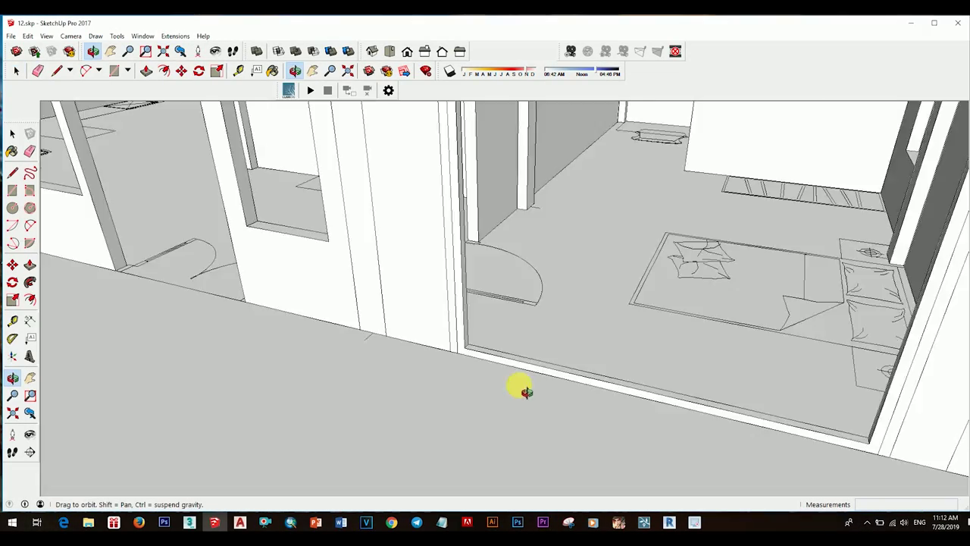
scroll(516, 364, down, 3)
scroll(469, 348, down, 2)
mouse_move(450, 372)
middle_down()
mouse_move(381, 390)
mouse_move(378, 377)
middle_up()
scroll(381, 386, up, 3)
middle_drag(485, 418, 361, 429)
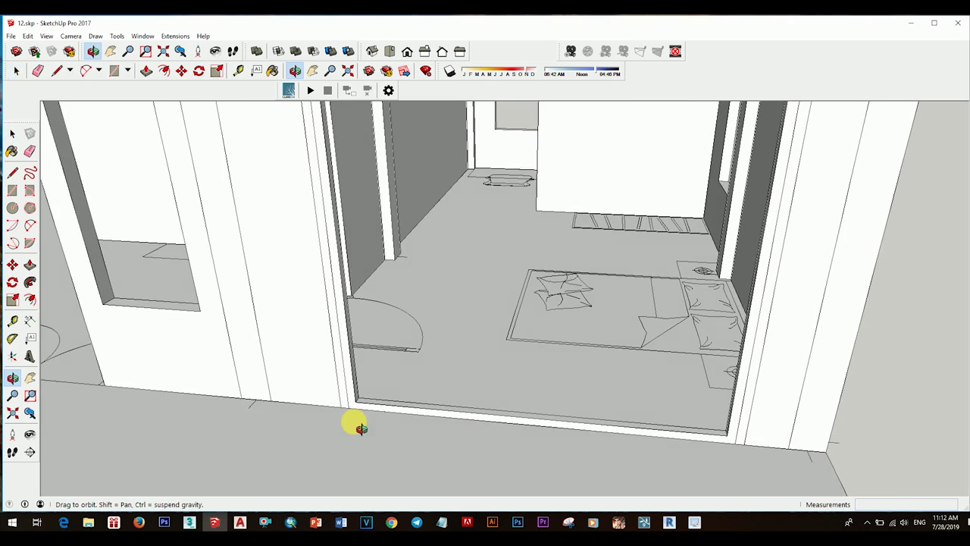
scroll(357, 409, down, 3)
key(space)
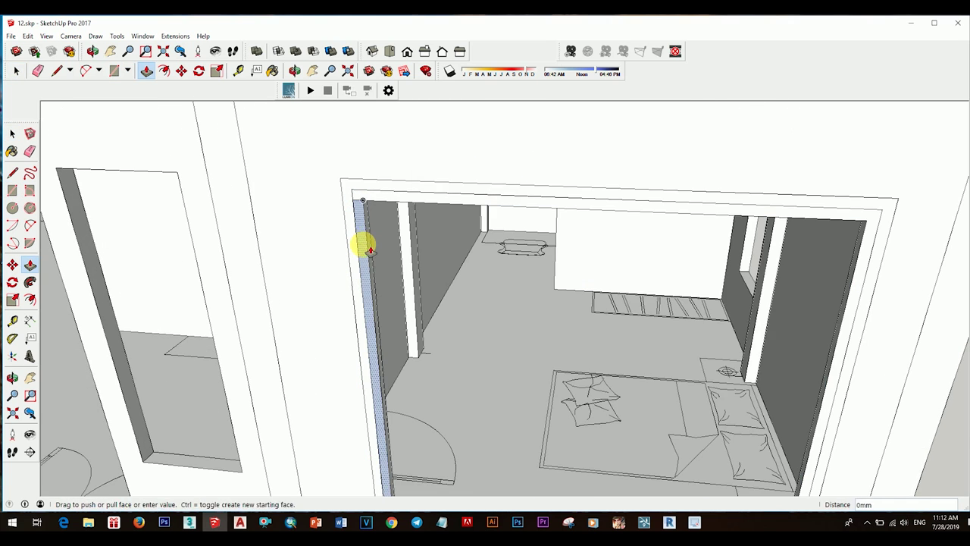
key(space)
- Move the mullion column into place and Ctrl-copy a second mullion across the opening
right_click(474, 187)
click(500, 262)
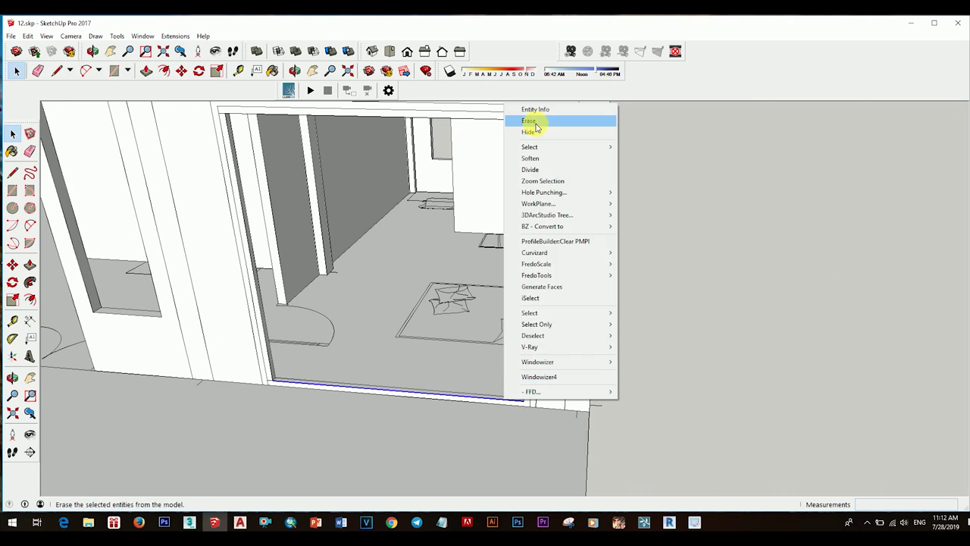
key(m)
scroll(265, 356, up, 2)
scroll(557, 376, down, 2)
click(530, 376)
key(space)
scroll(500, 333, down, 3)
scroll(516, 375, up, 3)
key(Escape)
key(m)
click(576, 418)
key(ctrl)
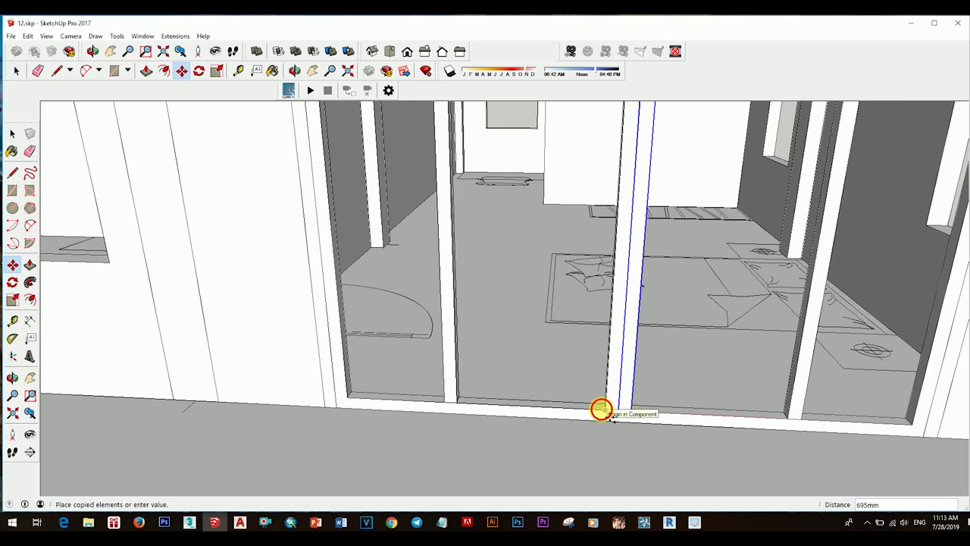
click(610, 415)
- Draw a line from the mullion's base and erase the unwanted component
key(l)
middle_drag(610, 416, 498, 396)
click(488, 385)
mouse_move(661, 402)
middle_down()
mouse_move(591, 372)
mouse_move(583, 299)
mouse_move(560, 326)
mouse_move(515, 296)
middle_up()
right_click(586, 295)
click(604, 80)
mouse_move(576, 318)
middle_down()
mouse_move(537, 342)
mouse_move(529, 273)
mouse_move(540, 352)
middle_up()
- Offset the panel face's border, then draw and select a new rectangular panel in the doorway
key(f)
double_click(536, 261)
key(space)
mouse_move(572, 165)
middle_down()
mouse_move(766, 340)
mouse_move(524, 320)
mouse_move(472, 255)
middle_up()
key(r)
click(519, 356)
click(493, 306)
key(space)
click(485, 272)
- Make the selected panel face into a component
click(528, 211)
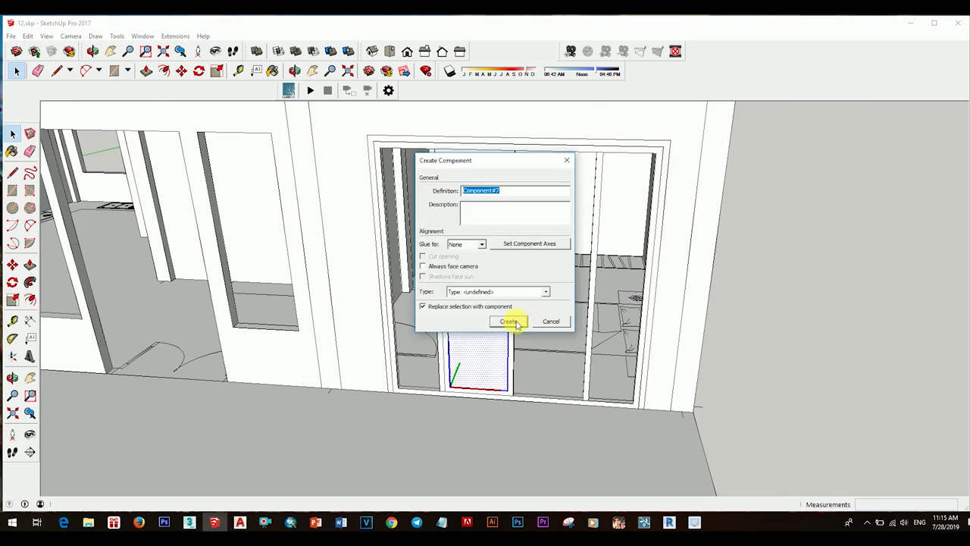
click(504, 321)
scroll(455, 383, up, 5)
scroll(448, 390, down, 8)
mouse_move(448, 390)
middle_down()
mouse_move(594, 366)
mouse_move(526, 346)
mouse_move(526, 362)
middle_up()
scroll(656, 390, down, 3)
scroll(541, 262, up, 3)
- Scale the door panel component to fit the doorway, checking the fit in X-ray view
key(m)
scroll(463, 455, up, 3)
scroll(381, 448, up, 2)
scroll(520, 383, down, 2)
key(space)
key(s)
scroll(551, 133, down, 5)
middle_drag(551, 133, 487, 318)
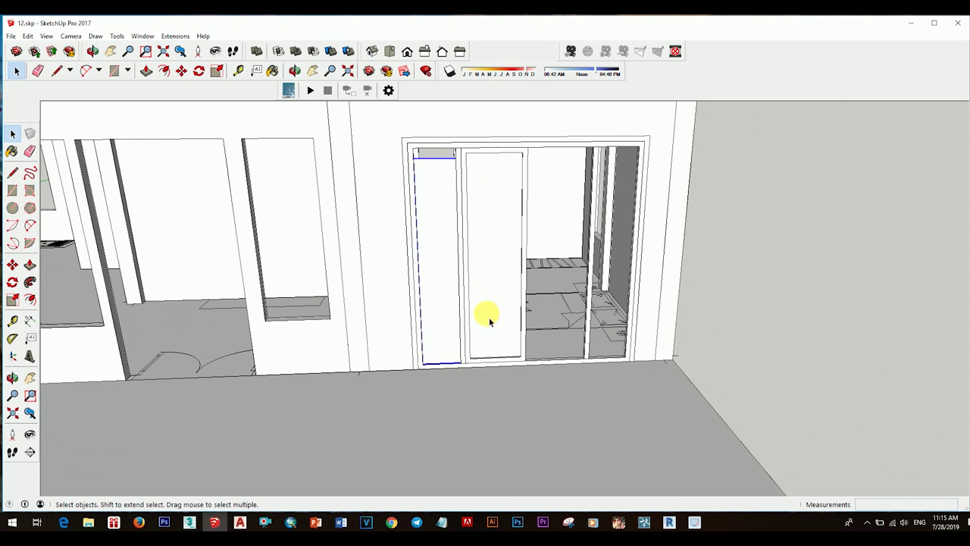
scroll(418, 362, up, 3)
mouse_move(417, 361)
middle_down()
mouse_move(537, 357)
mouse_move(448, 372)
middle_up()
scroll(470, 303, down, 4)
key(x)
scroll(557, 328, up, 2)
key(x)
key(space)
middle_drag(440, 321, 653, 384)
- Paint the door panels with Translucent Glass Tinted from the Glass and Mirrors collection
key(b)
click(849, 403)
click(833, 318)
click(815, 477)
click(477, 281)
mouse_move(450, 303)
middle_down()
mouse_move(497, 361)
mouse_move(493, 381)
mouse_move(650, 359)
middle_up()
scroll(496, 361, up, 3)
click(440, 375)
scroll(381, 392, up, 3)
scroll(650, 359, down, 4)
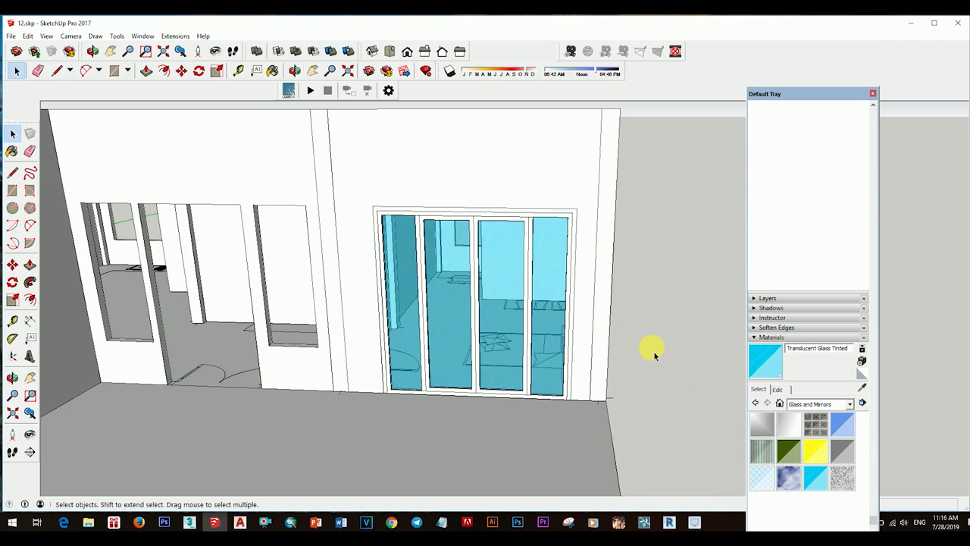
- Group the door frame pieces and paint them black with Color M08
click(851, 403)
click(807, 291)
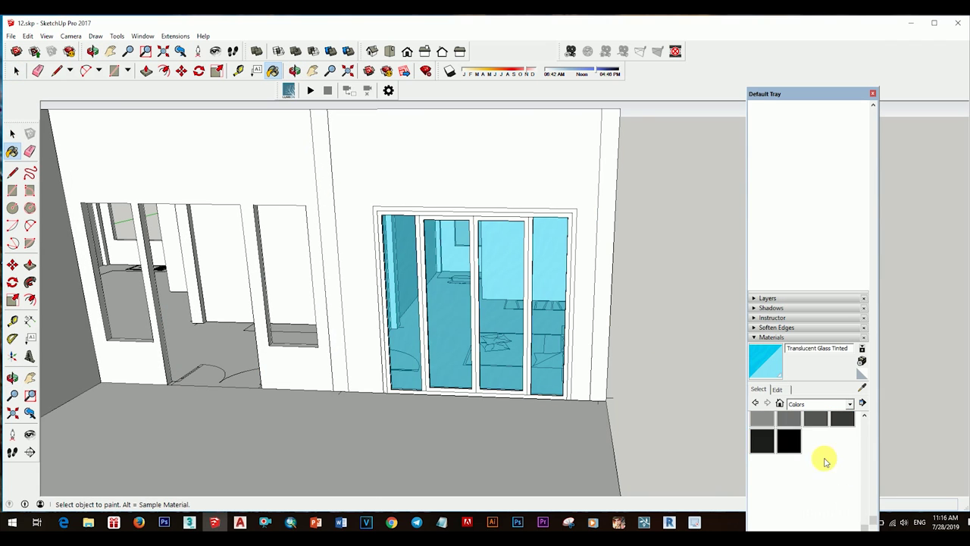
scroll(589, 222, up, 3)
scroll(450, 234, up, 2)
key(space)
scroll(490, 262, down, 4)
scroll(475, 292, up, 5)
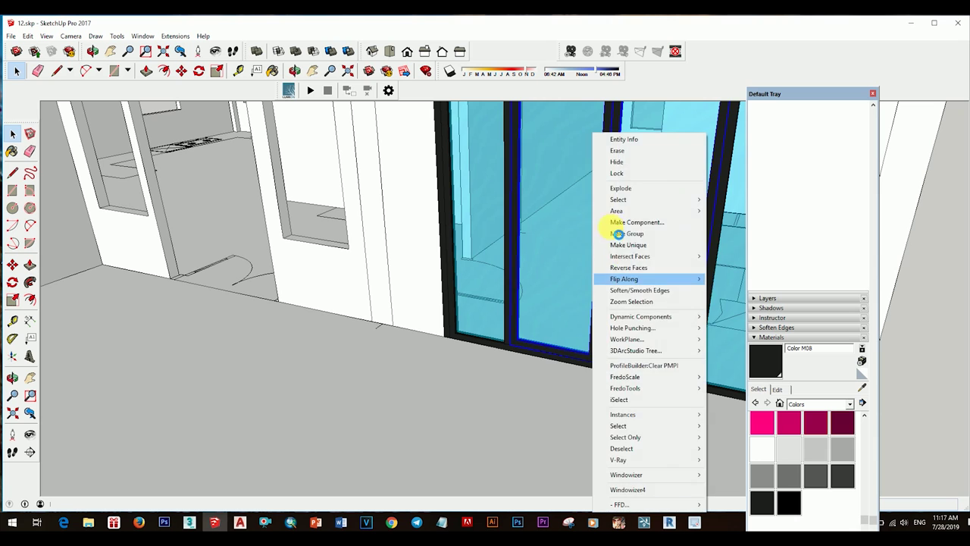
click(639, 240)
scroll(503, 346, up, 2)
scroll(500, 347, up, 3)
scroll(470, 340, down, 3)
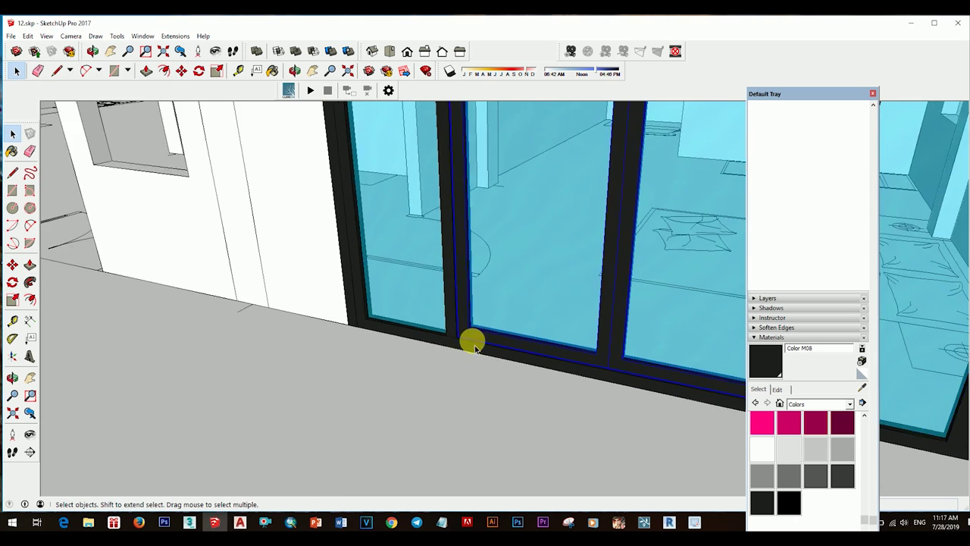
scroll(531, 351, down, 3)
scroll(596, 341, down, 1)
scroll(574, 318, down, 2)
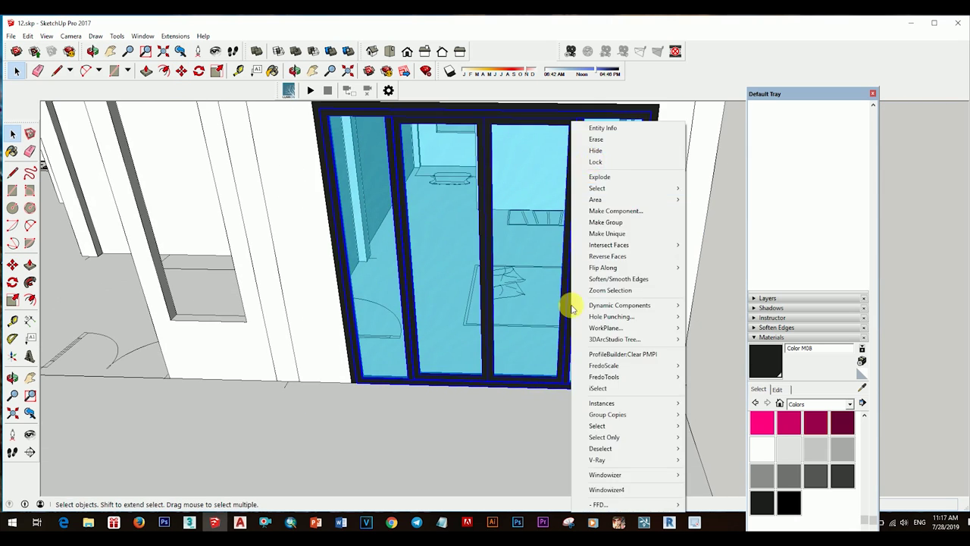
scroll(354, 394, up, 5)
- Draw a small handle rectangle on the door frame
key(m)
scroll(355, 394, up, 2)
key(space)
scroll(379, 341, down, 5)
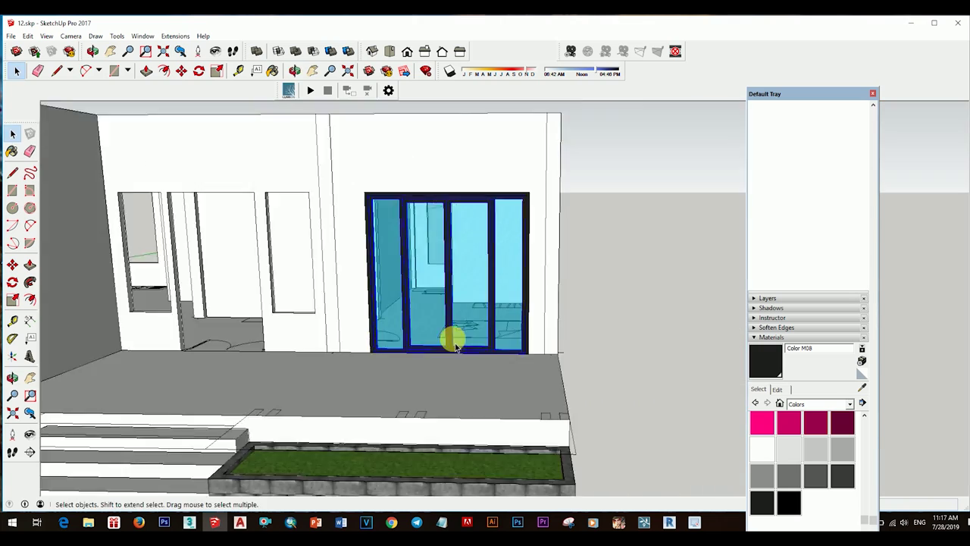
middle_drag(472, 405, 497, 361)
scroll(497, 356, up, 5)
key(r)
scroll(490, 242, up, 1)
scroll(500, 266, down, 3)
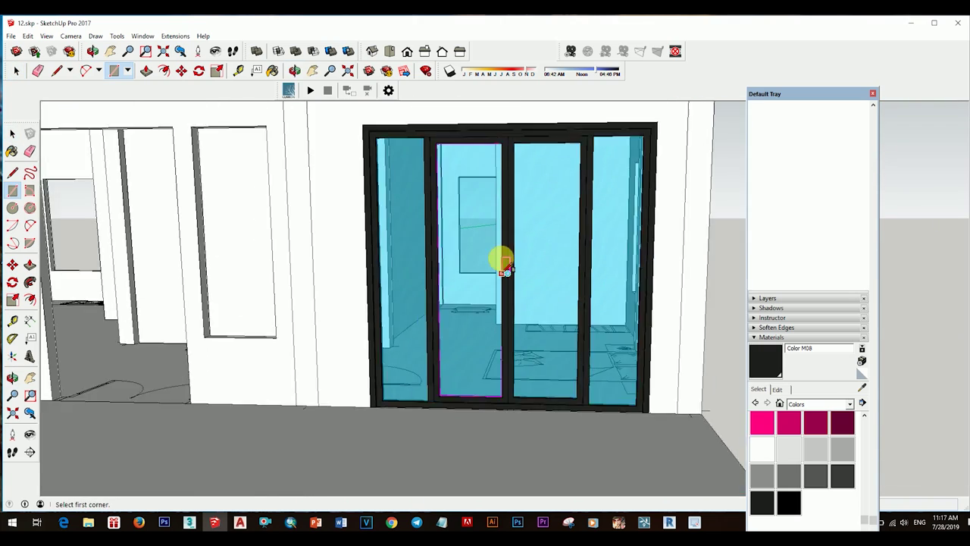
scroll(504, 284, up, 3)
click(513, 204)
- Push/Pull the handle rectangle out into a box
key(p)
scroll(515, 227, up, 2)
middle_drag(512, 245, 526, 265)
scroll(450, 264, up, 2)
click(450, 270)
mouse_move(450, 270)
middle_down()
mouse_move(476, 316)
mouse_move(501, 335)
mouse_move(455, 372)
middle_up()
click(487, 321)
key(space)
key(p)
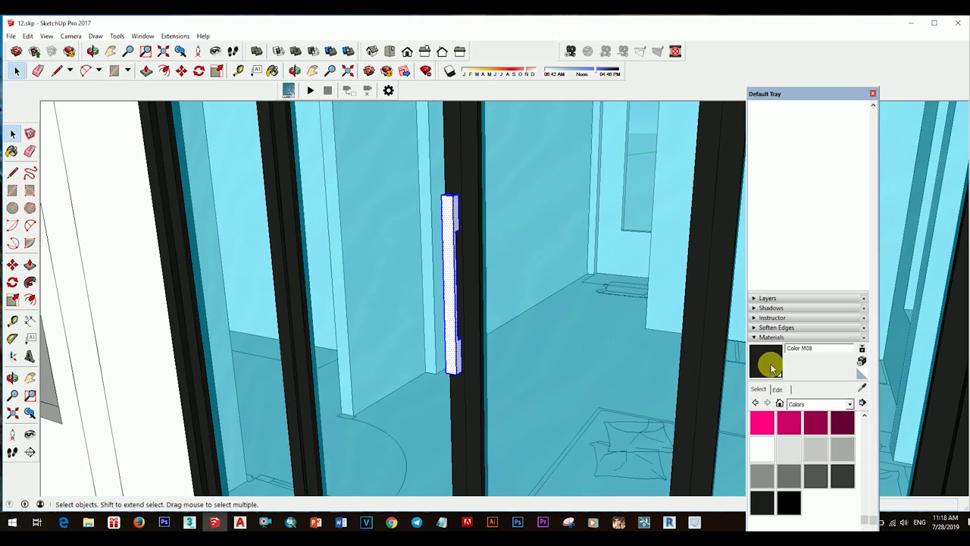
- Ctrl-Move a copy of the black frame across to the next door panel
key(b)
middle_drag(559, 275, 728, 363)
key(space)
scroll(530, 346, down, 3)
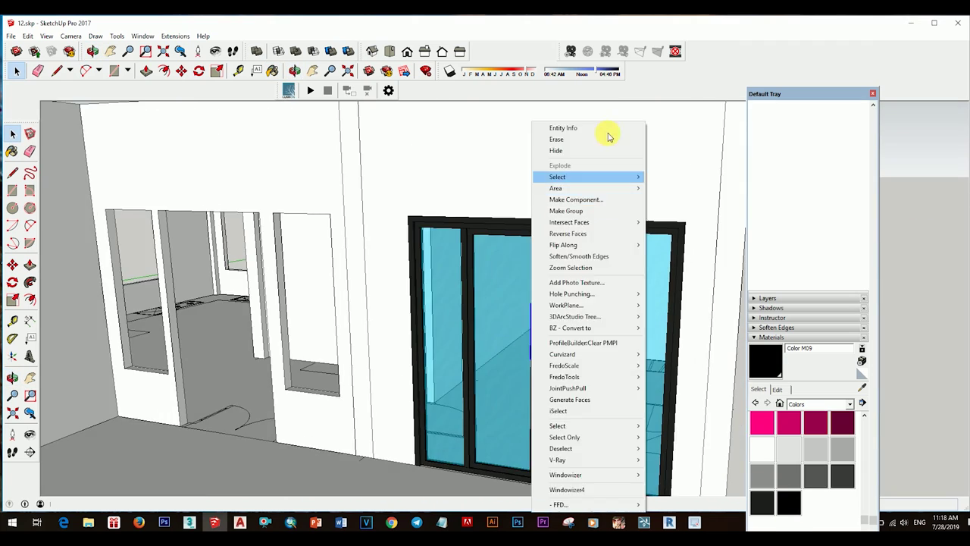
key(m)
scroll(535, 362, up, 5)
click(535, 362)
key(ctrl)
click(592, 366)
scroll(576, 341, down, 2)
scroll(624, 326, down, 3)
scroll(526, 313, up, 3)
scroll(534, 411, up, 2)
scroll(538, 413, down, 5)
middle_drag(548, 275, 490, 279)
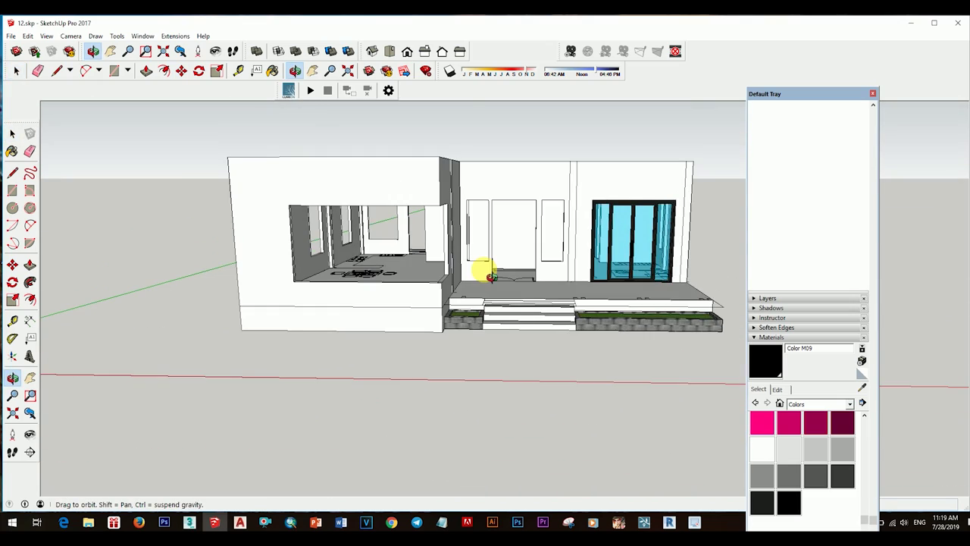
- Inset the doorway face with Offset and make the door frame a component
scroll(592, 318, up, 4)
middle_drag(558, 260, 522, 349)
scroll(518, 275, up, 5)
mouse_move(511, 284)
middle_down()
mouse_move(484, 315)
mouse_move(400, 303)
middle_up()
scroll(353, 316, up, 2)
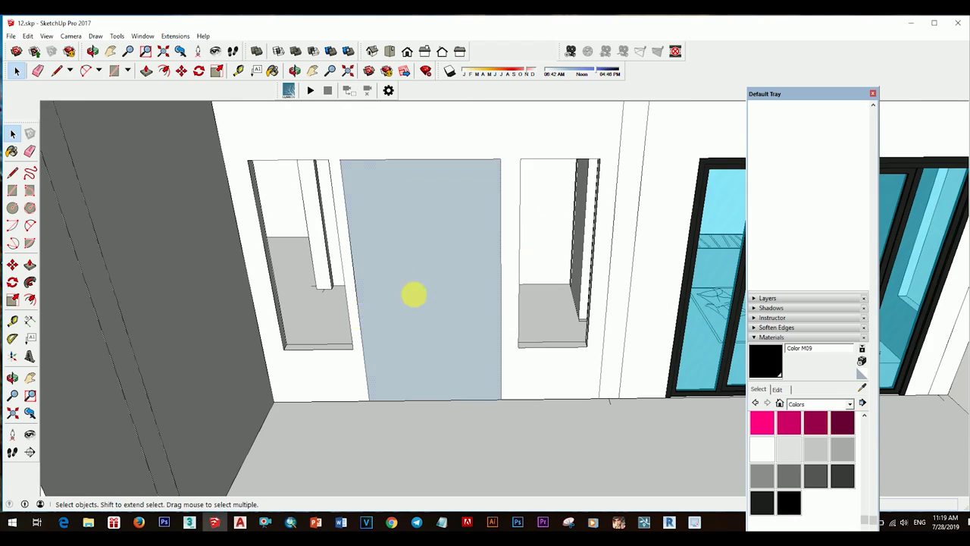
key(f)
scroll(489, 246, up, 3)
key(space)
scroll(465, 450, up, 3)
scroll(561, 379, up, 2)
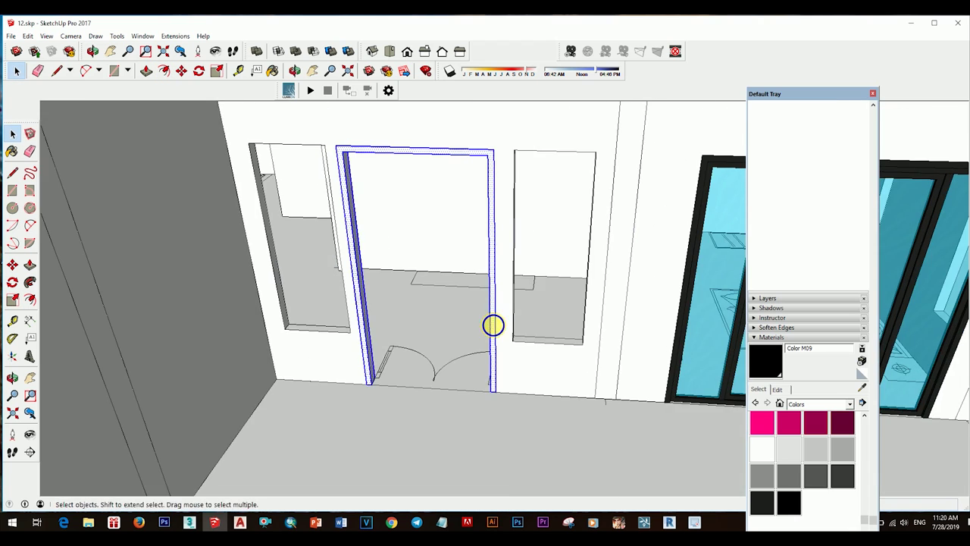
click(508, 322)
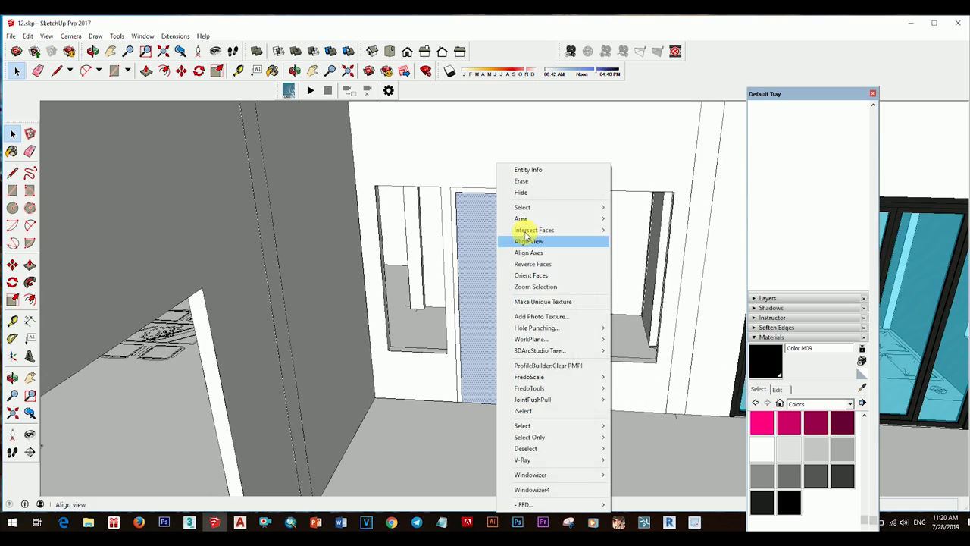
- Group the door panel and make it a component
key(f)
click(497, 286)
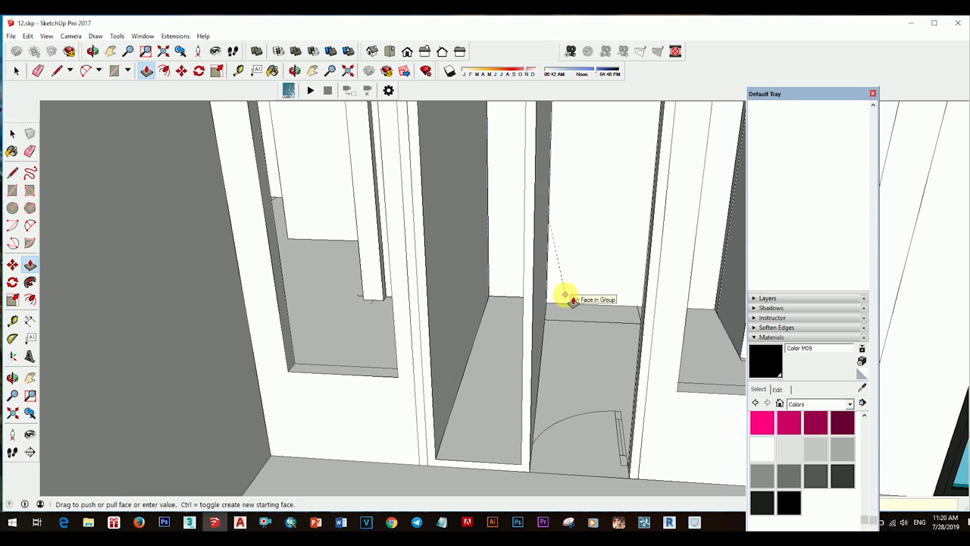
click(562, 211)
scroll(513, 321, down, 5)
scroll(513, 249, up, 2)
scroll(482, 294, down, 2)
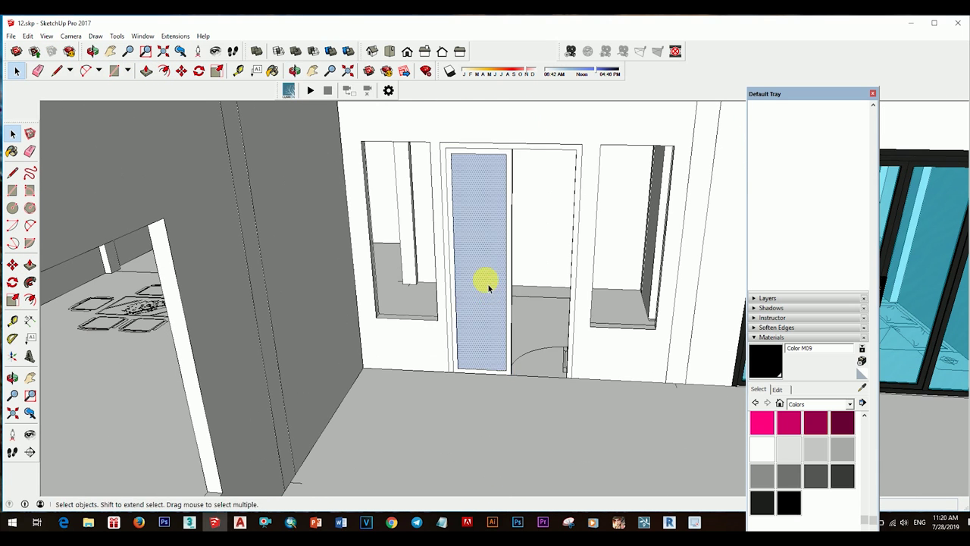
scroll(488, 366, up, 5)
scroll(495, 354, up, 2)
scroll(465, 316, down, 6)
key(g)
click(513, 323)
scroll(513, 323, down, 3)
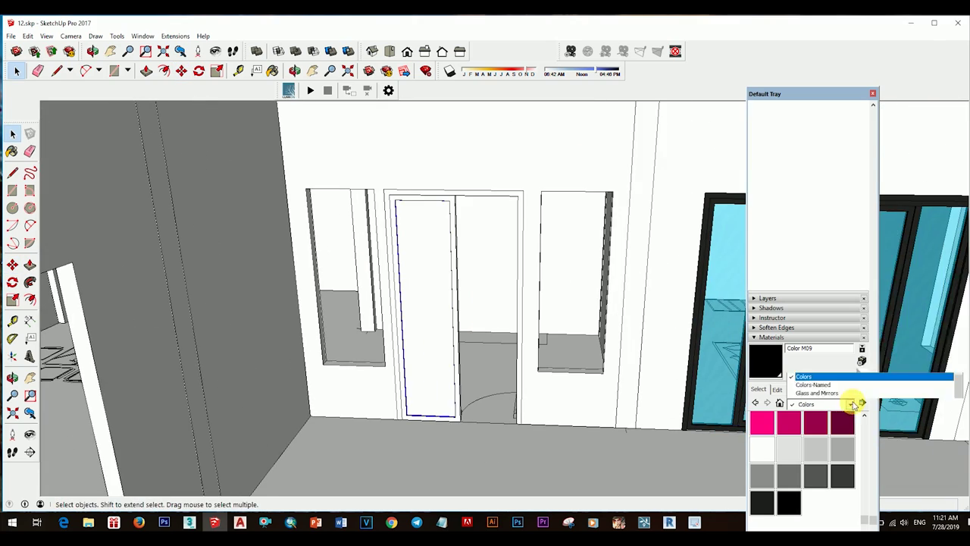
- Paint the door with Wood Veneer 01
click(818, 429)
scroll(422, 260, up, 2)
scroll(478, 243, up, 2)
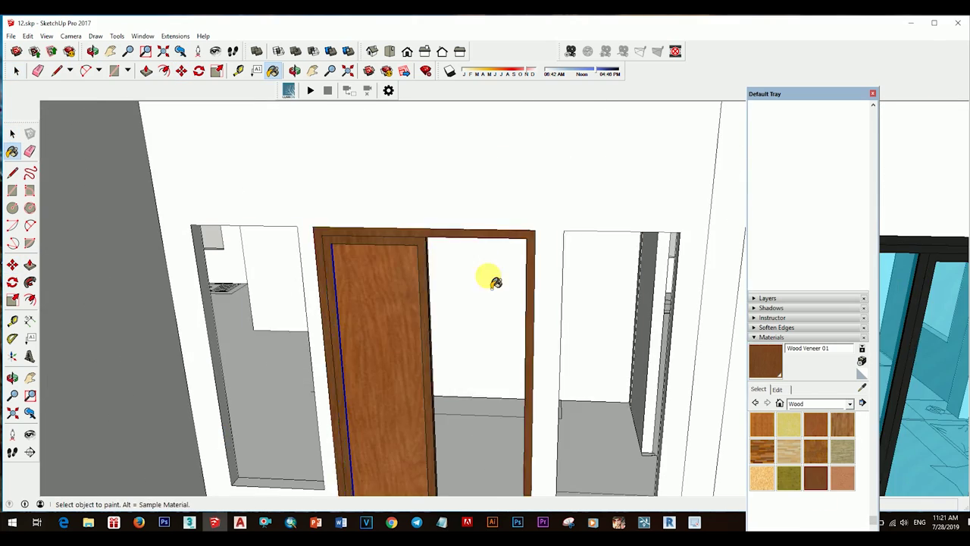
scroll(478, 242, down, 5)
middle_drag(478, 242, 476, 322)
scroll(476, 333, up, 5)
- Ctrl-Move a copy of the wooden door beside it to form double doors
key(m)
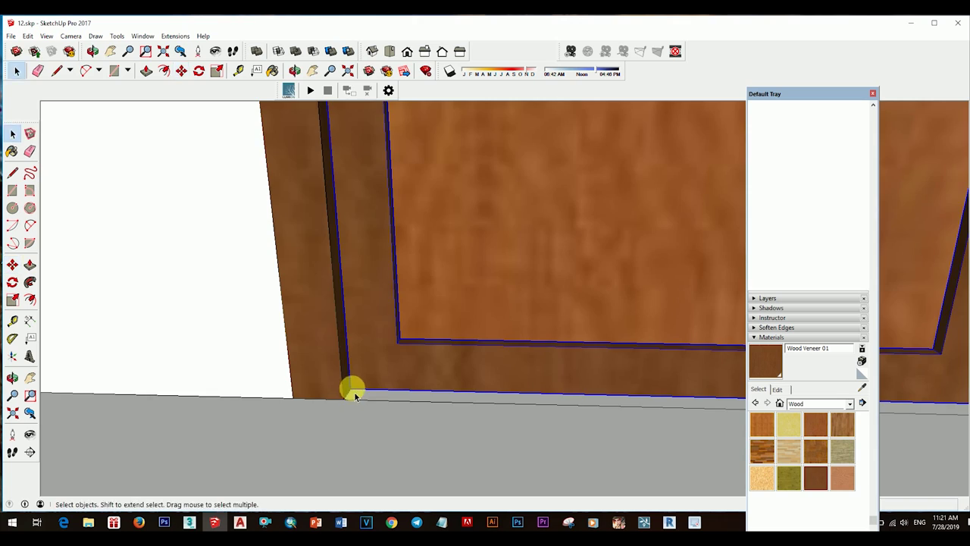
key(ctrl)
click(472, 375)
scroll(472, 375, down, 5)
scroll(513, 372, up, 3)
scroll(611, 368, up, 3)
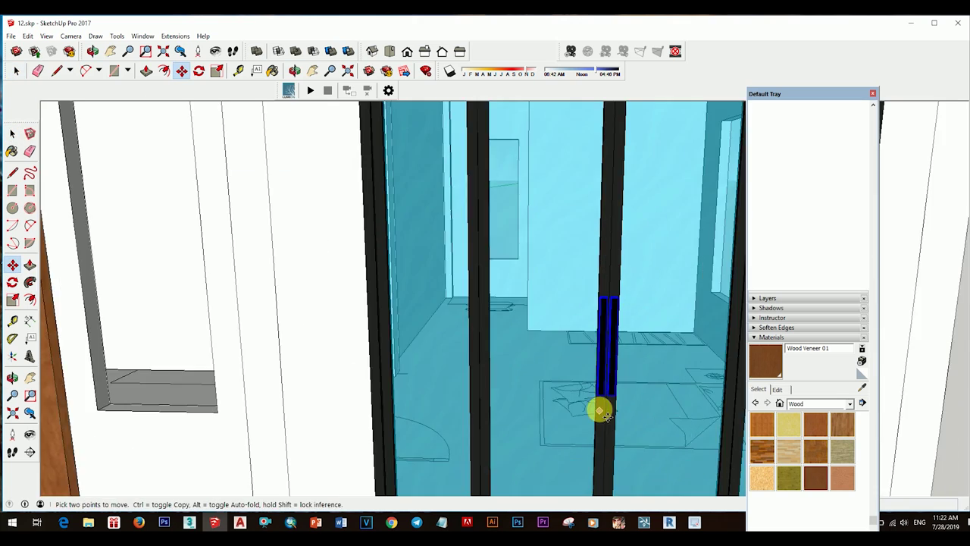
scroll(639, 396, down, 3)
scroll(448, 340, down, 3)
scroll(545, 335, down, 3)
key(space)
scroll(480, 350, down, 3)
scroll(454, 286, up, 5)
- Offset a frame into the window glass, push/pull it, and make the window a component
key(f)
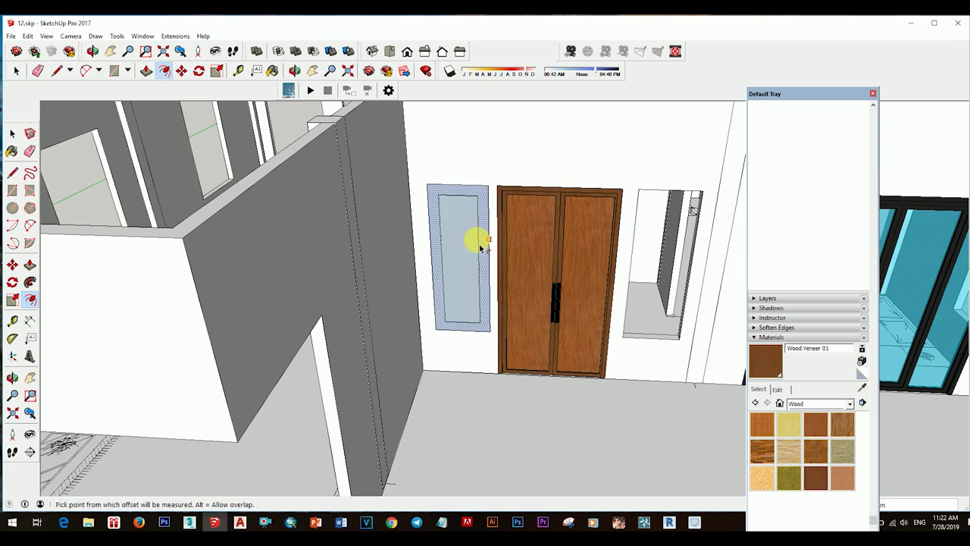
click(488, 257)
key(space)
scroll(480, 232, up, 3)
scroll(454, 273, up, 3)
key(p)
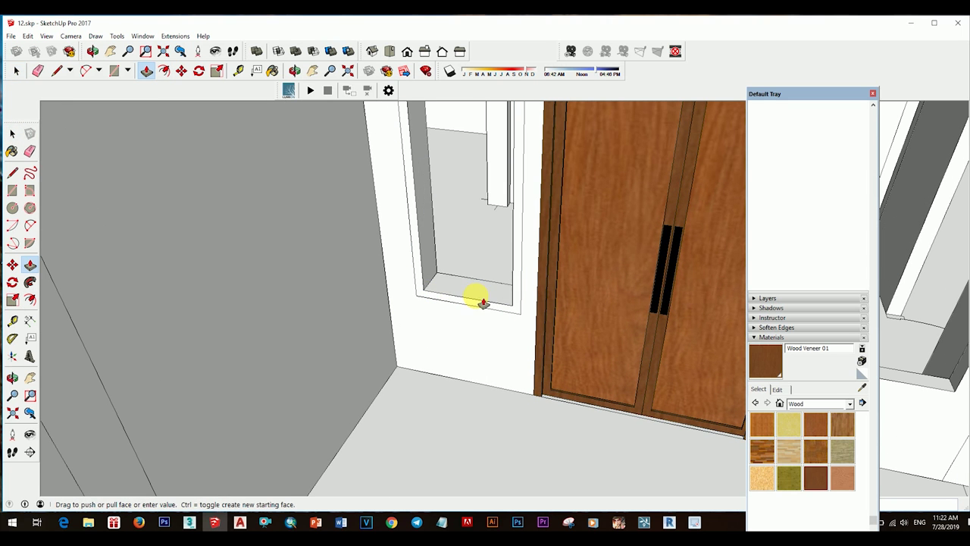
click(541, 318)
mouse_move(541, 319)
middle_down()
mouse_move(474, 300)
mouse_move(531, 278)
middle_up()
scroll(480, 299, up, 2)
- Edit inside the window component, offsetting and selecting the glass face
double_click(485, 273)
key(f)
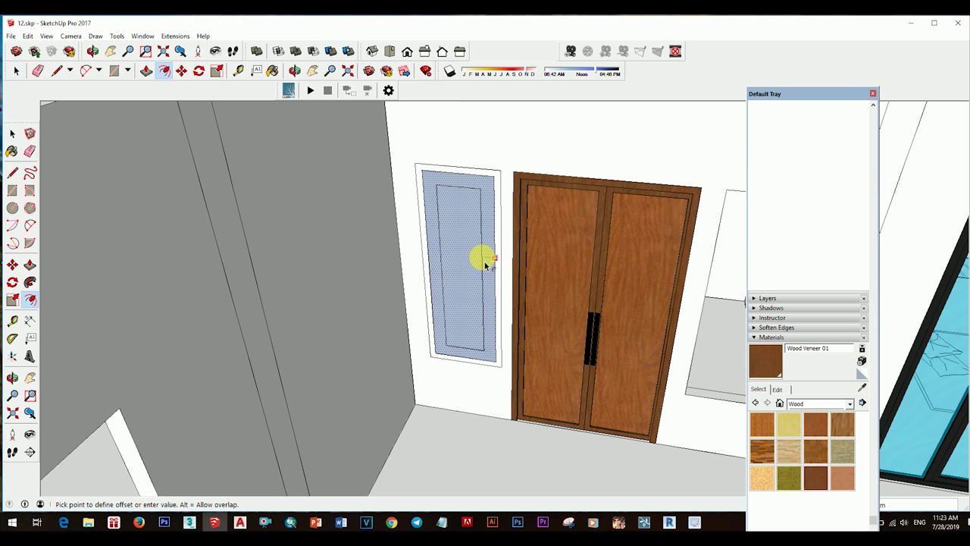
scroll(462, 325, up, 3)
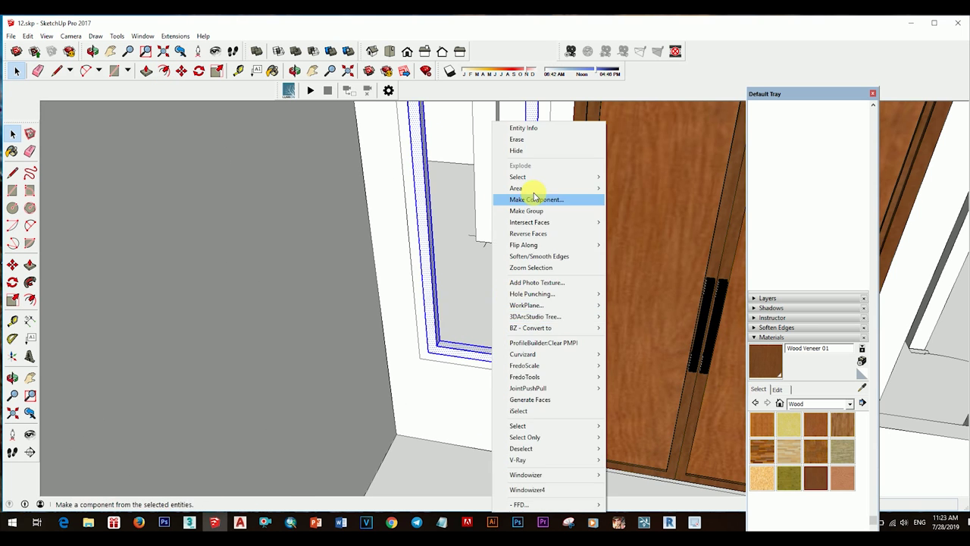
key(Escape)
scroll(396, 379, down, 3)
scroll(409, 265, down, 2)
key(r)
scroll(465, 290, up, 1)
right_click(480, 214)
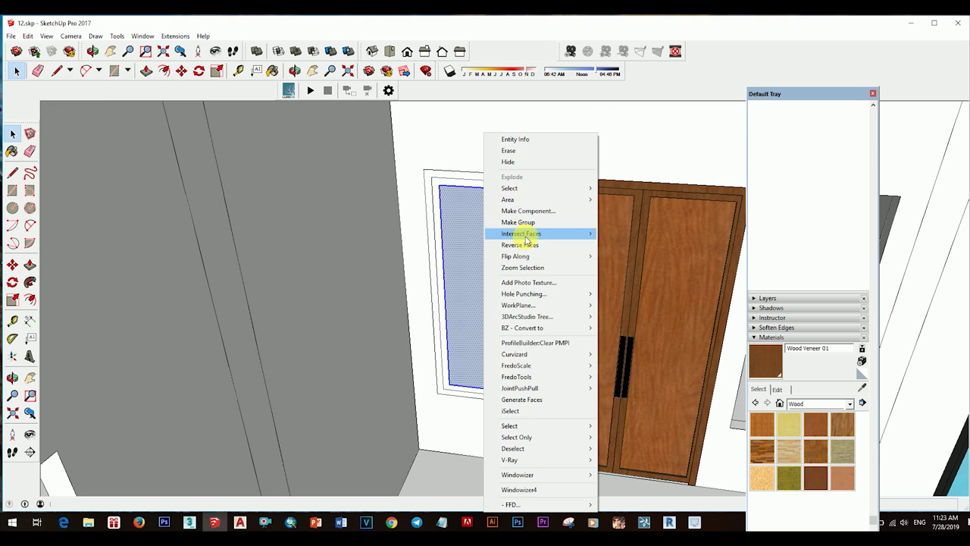
scroll(487, 392, up, 2)
scroll(435, 390, up, 2)
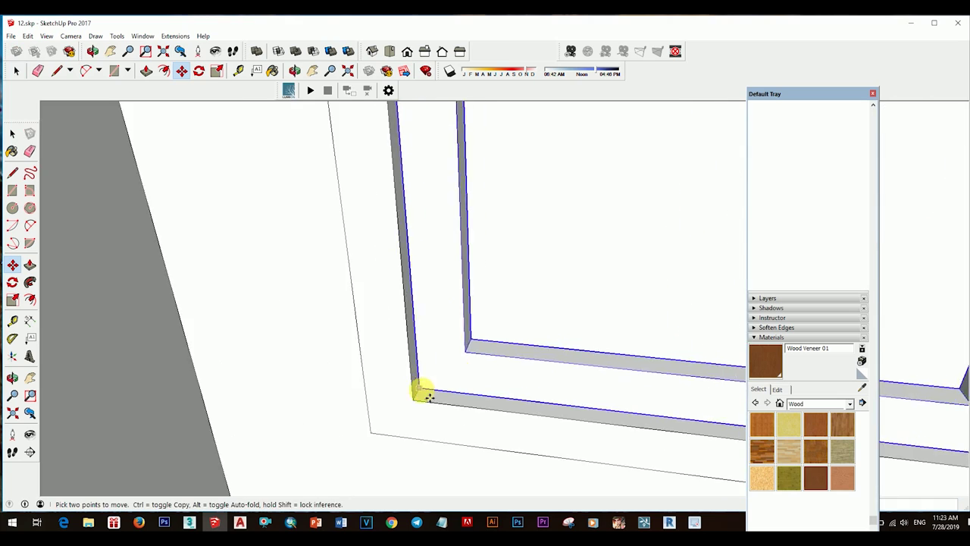
scroll(493, 347, down, 3)
scroll(506, 295, down, 2)
scroll(507, 295, down, 2)
scroll(444, 303, down, 2)
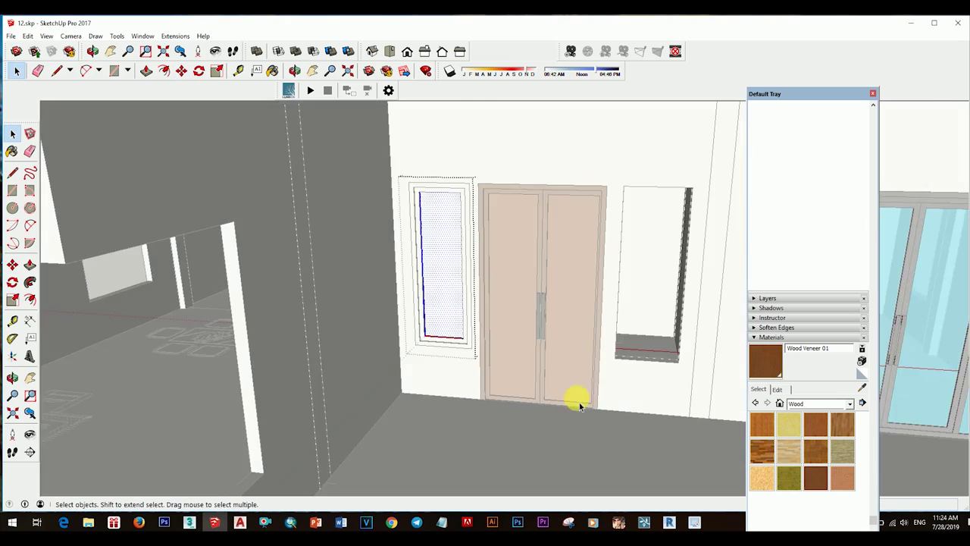
- Paint the window frame black with Color M08
key(b)
alt+click(708, 336)
scroll(311, 303, up, 3)
click(331, 312)
scroll(364, 304, down, 5)
scroll(390, 297, up, 5)
key(space)
- Move the framed window into place beside the door
key(m)
scroll(406, 302, up, 2)
click(341, 341)
mouse_move(340, 342)
middle_down()
mouse_move(476, 329)
mouse_move(472, 260)
mouse_move(303, 253)
mouse_move(396, 281)
mouse_move(434, 250)
middle_up()
scroll(530, 342, down, 5)
scroll(453, 303, up, 5)
- Orbit round to the other side of the wall to bring the tall window into view
key(space)
scroll(441, 298, up, 5)
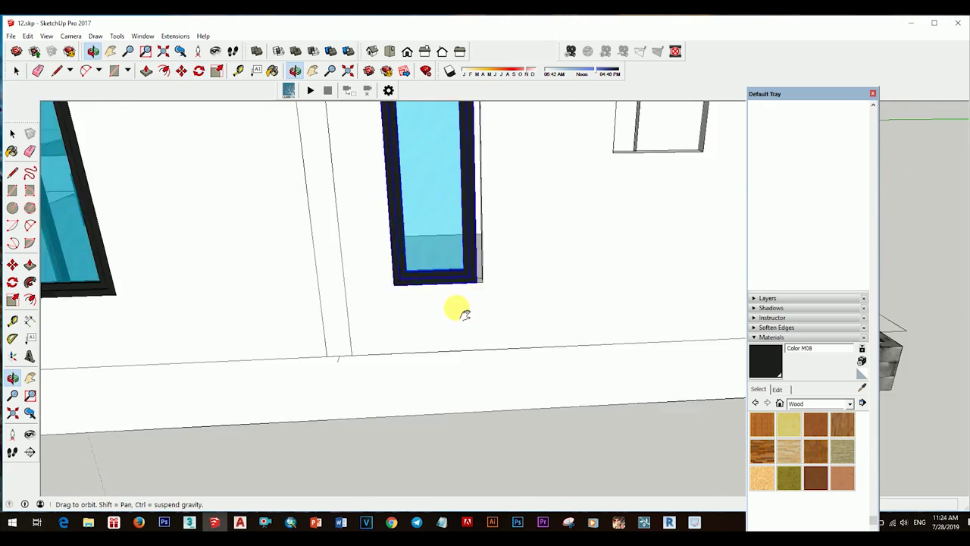
key(p)
key(space)
scroll(530, 318, down, 5)
middle_drag(531, 318, 485, 331)
scroll(485, 331, up, 5)
scroll(592, 259, up, 2)
scroll(552, 268, down, 4)
scroll(474, 274, up, 2)
key(l)
mouse_move(474, 272)
middle_down()
mouse_move(567, 266)
mouse_move(424, 269)
middle_up()
scroll(561, 261, down, 6)
scroll(588, 213, up, 3)
- Zoom the view onto the selected tall window
right_click(588, 213)
click(614, 245)
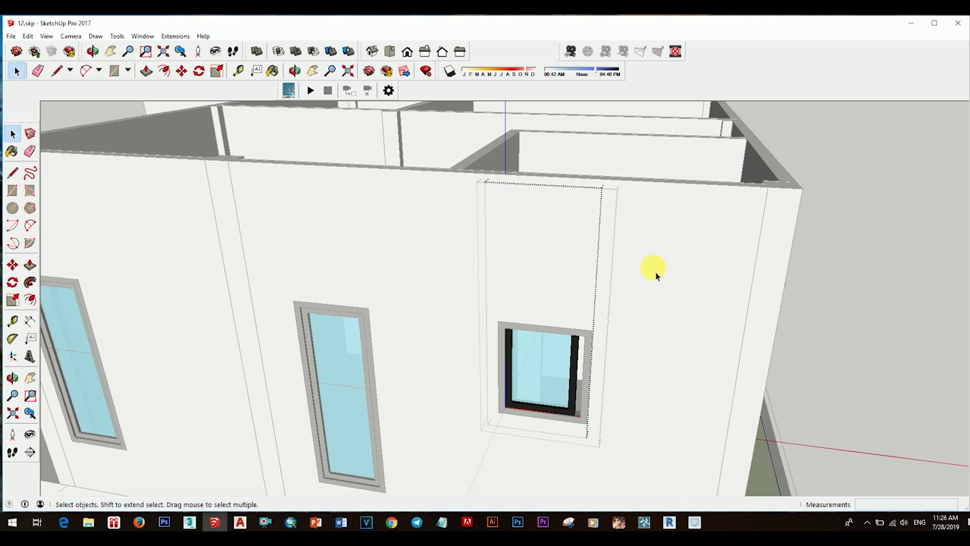
scroll(574, 400, up, 2)
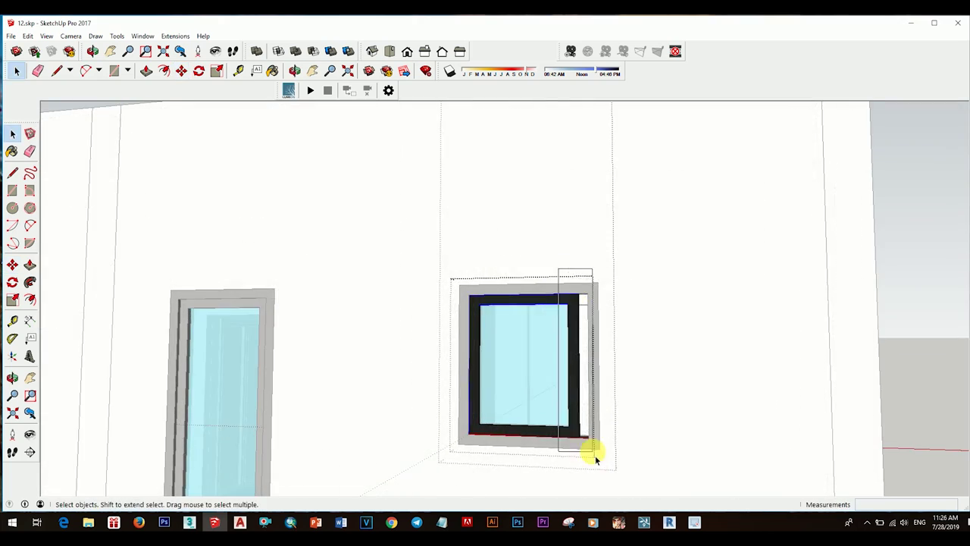
scroll(576, 434, up, 3)
key(space)
scroll(553, 379, down, 2)
scroll(530, 348, down, 3)
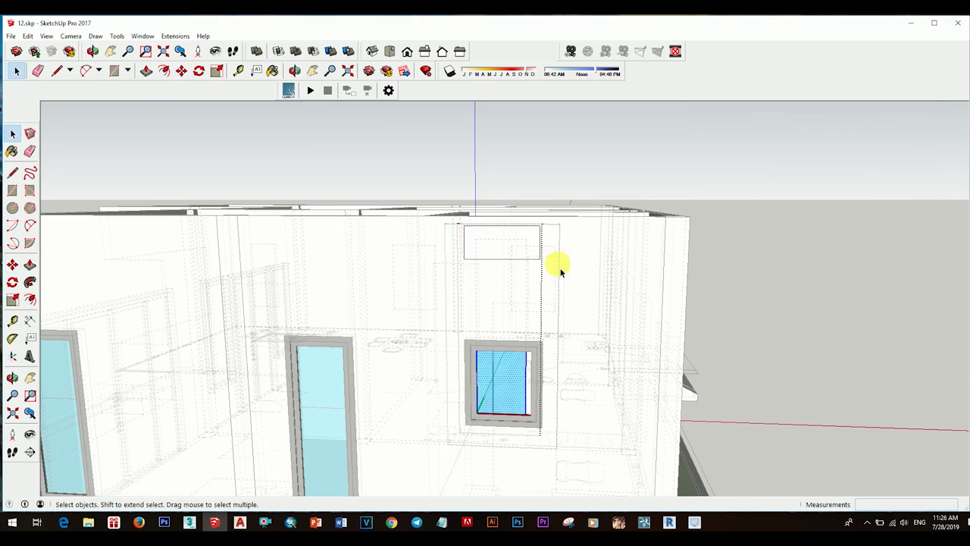
scroll(532, 304, up, 3)
key(space)
scroll(542, 280, down, 2)
scroll(568, 364, down, 2)
- Start moving the window, then orbit over to another window
key(m)
scroll(595, 387, up, 3)
scroll(601, 386, down, 3)
key(space)
key(m)
mouse_move(795, 351)
middle_down()
mouse_move(310, 296)
mouse_move(432, 278)
middle_up()
scroll(284, 332, up, 2)
key(q)
scroll(455, 318, down, 2)
key(space)
scroll(357, 298, down, 3)
scroll(409, 311, up, 3)
- Set a rotation centre on the window, then cancel the rotation
key(q)
scroll(385, 327, up, 2)
click(347, 342)
key(space)
scroll(455, 303, down, 3)
scroll(489, 381, up, 3)
- Make the tall window component unique and centre it in the view
click(510, 245)
middle_drag(510, 250, 445, 301)
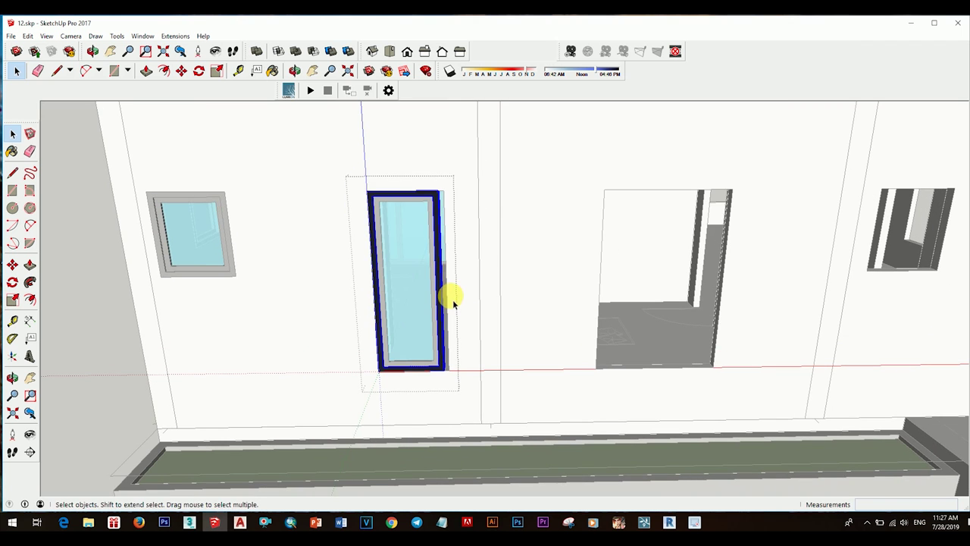
key(space)
scroll(478, 331, up, 1)
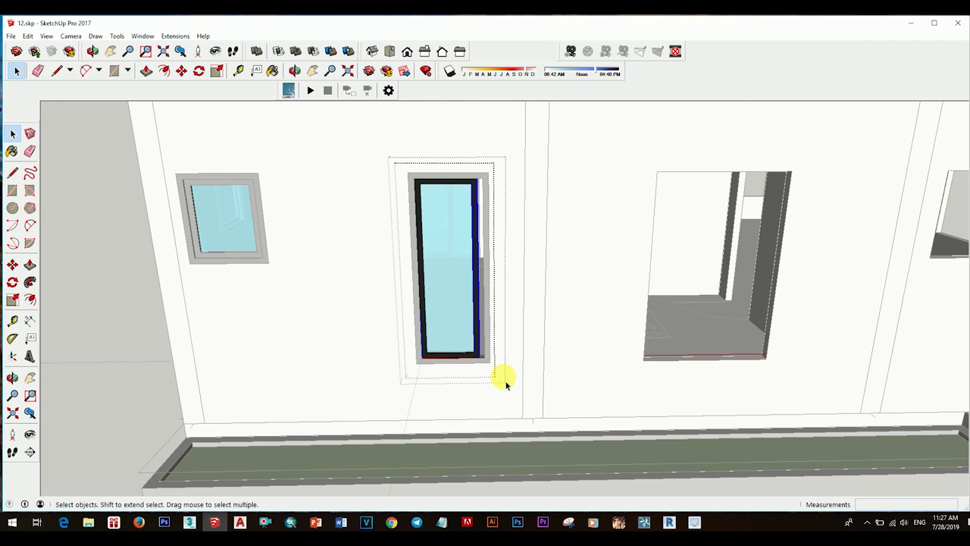
key(m)
scroll(500, 371, up, 4)
key(space)
scroll(433, 260, down, 1)
- Orbit around the tall window and front wall to inspect the result
middle_drag(433, 260, 450, 429)
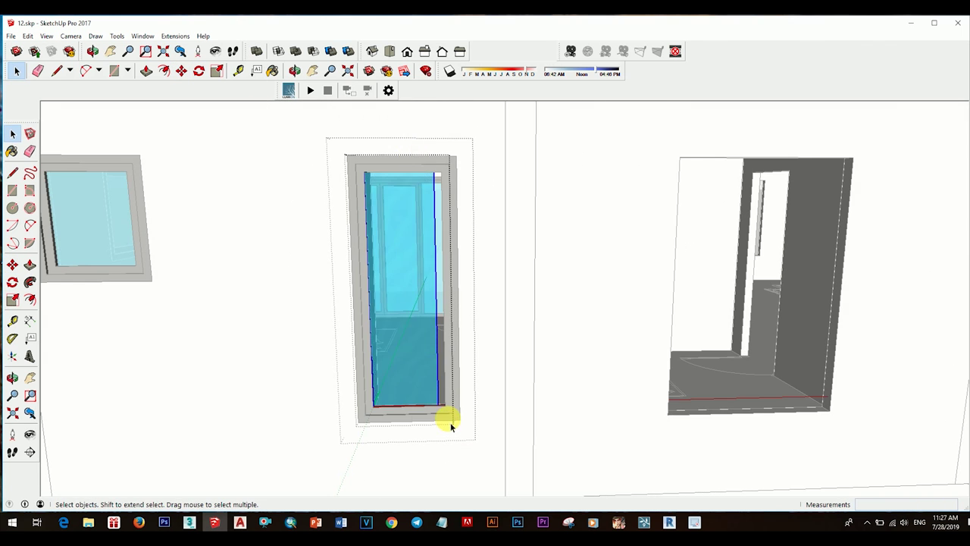
key(m)
scroll(450, 429, up, 3)
key(space)
scroll(505, 425, down, 2)
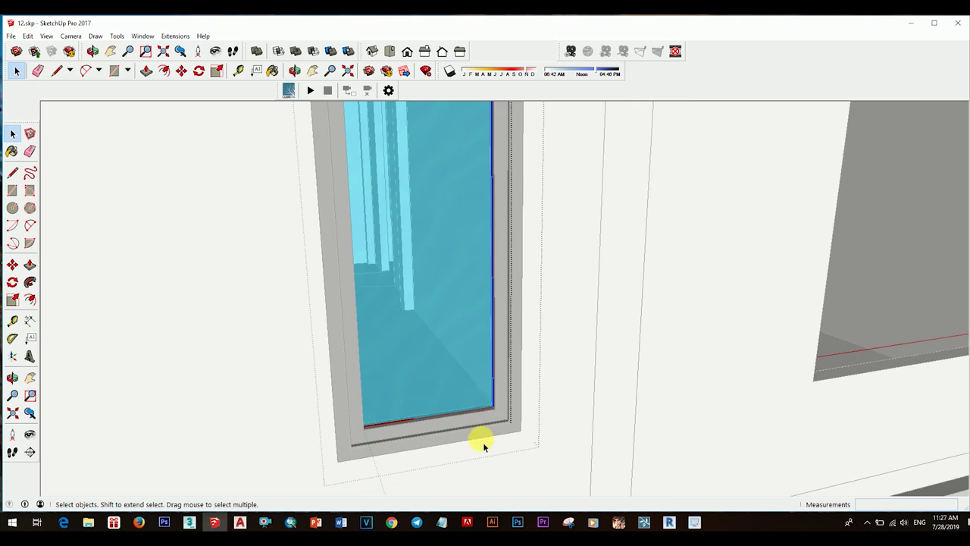
scroll(474, 345, down, 8)
middle_drag(472, 340, 617, 426)
scroll(476, 350, up, 6)
scroll(477, 345, up, 2)
mouse_move(479, 343)
middle_down()
mouse_move(476, 307)
mouse_move(519, 318)
mouse_move(444, 347)
mouse_move(641, 359)
mouse_move(530, 328)
middle_up()
- Make a Move+Ctrl copy of the middle window beside it, then erase the copy
scroll(473, 356, up, 3)
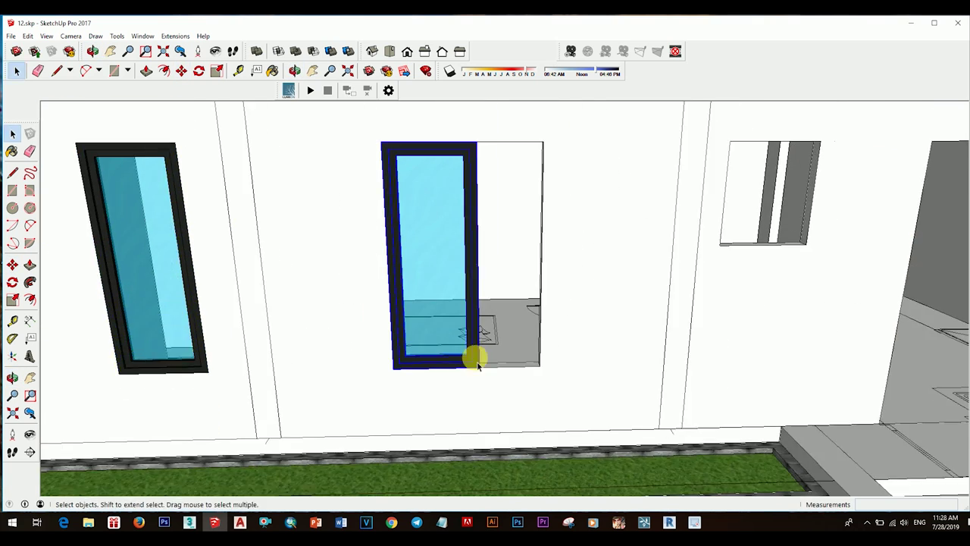
key(m)
key(ctrl)
click(393, 368)
scroll(391, 367, up, 2)
click(578, 376)
scroll(520, 362, down, 3)
scroll(465, 383, down, 2)
scroll(465, 383, up, 4)
scroll(462, 382, up, 2)
key(space)
scroll(460, 381, down, 3)
scroll(477, 336, down, 2)
middle_drag(476, 336, 485, 380)
click(494, 173)
scroll(444, 321, down, 3)
- Select the remaining middle window and zoom in close on it
click(444, 320)
scroll(426, 309, down, 2)
right_click(470, 275)
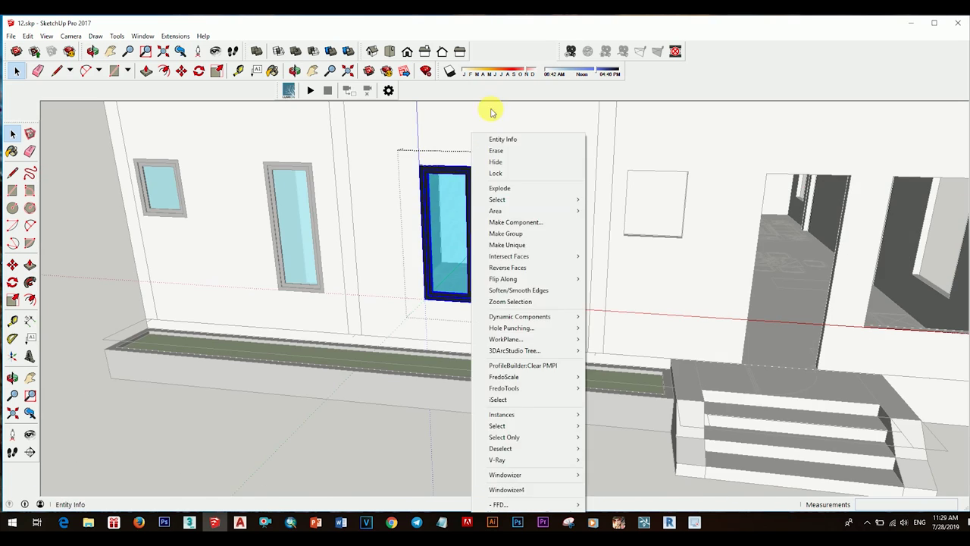
scroll(470, 274, up, 2)
scroll(493, 272, down, 1)
scroll(498, 385, up, 2)
scroll(483, 303, up, 2)
scroll(503, 389, down, 2)
scroll(622, 388, up, 4)
key(m)
key(space)
scroll(531, 310, down, 5)
scroll(585, 303, down, 1)
scroll(505, 255, up, 1)
scroll(555, 301, down, 1)
right_click(555, 301)
click(553, 98)
- Draw a rectangle across the window opening and erase the face it creates
click(529, 354)
mouse_move(529, 354)
middle_down()
mouse_move(502, 324)
mouse_move(606, 369)
mouse_move(516, 342)
middle_up()
click(593, 150)
scroll(576, 305, up, 5)
scroll(598, 317, up, 3)
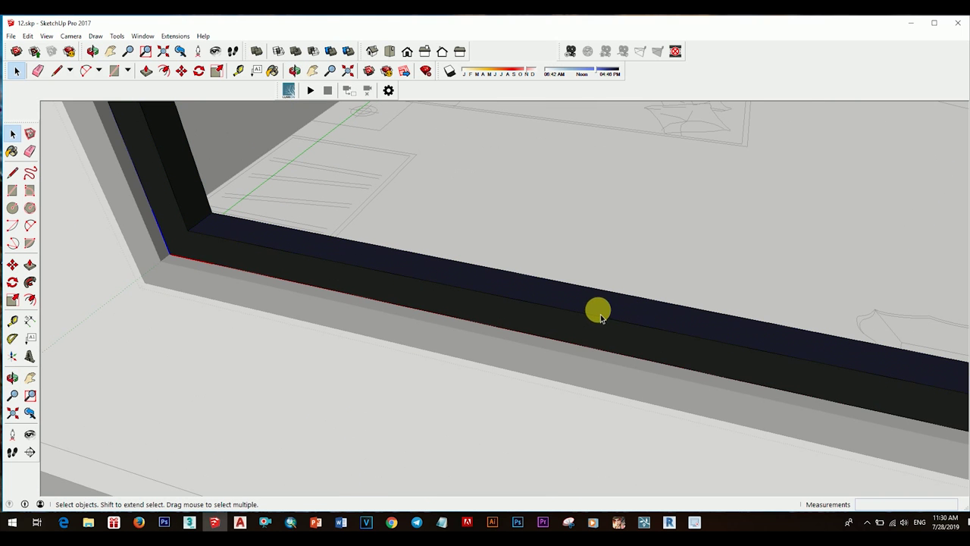
scroll(645, 325, down, 4)
scroll(606, 307, down, 1)
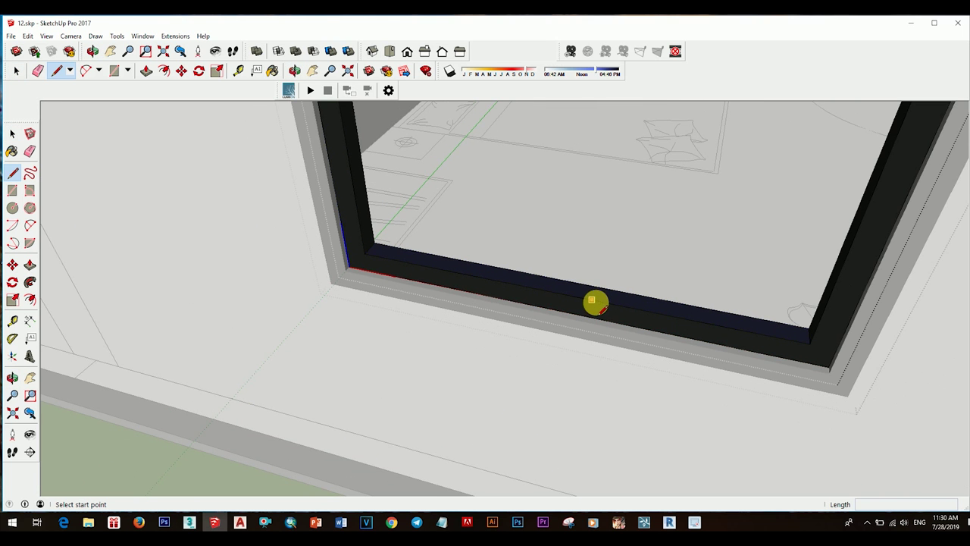
- Draw a vertical mullion line from the bottom frame's midpoint up to the top frame
key(m)
scroll(569, 296, up, 3)
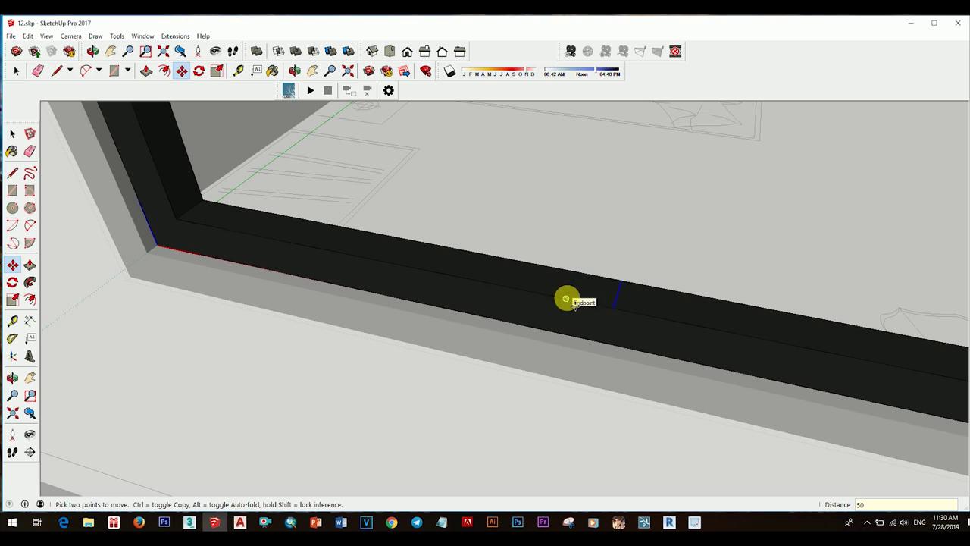
mouse_move(657, 228)
middle_down()
mouse_move(546, 275)
mouse_move(606, 417)
middle_up()
key(l)
click(558, 372)
click(557, 258)
key(space)
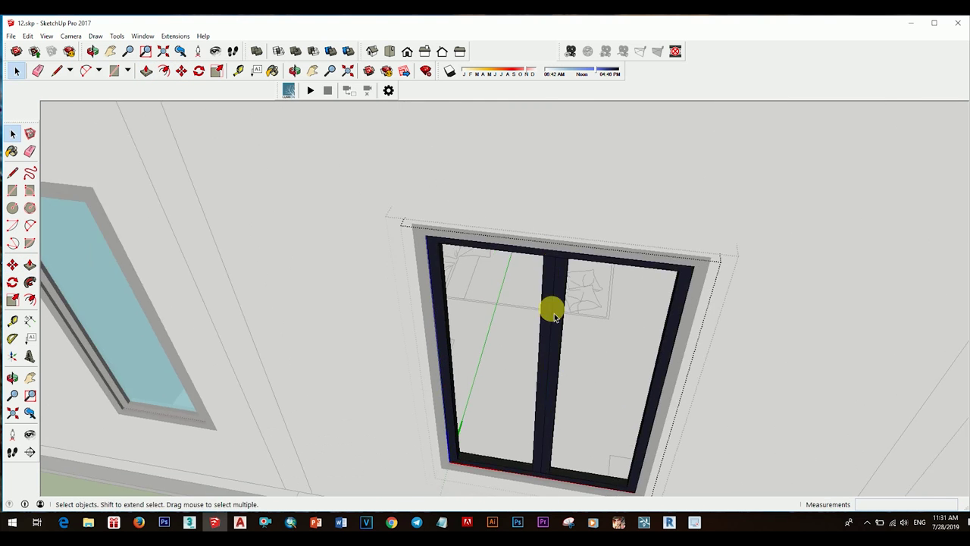
- Orbit around the window facade to inspect the new two-pane window
scroll(568, 217, up, 3)
scroll(524, 331, up, 3)
middle_drag(524, 331, 599, 373)
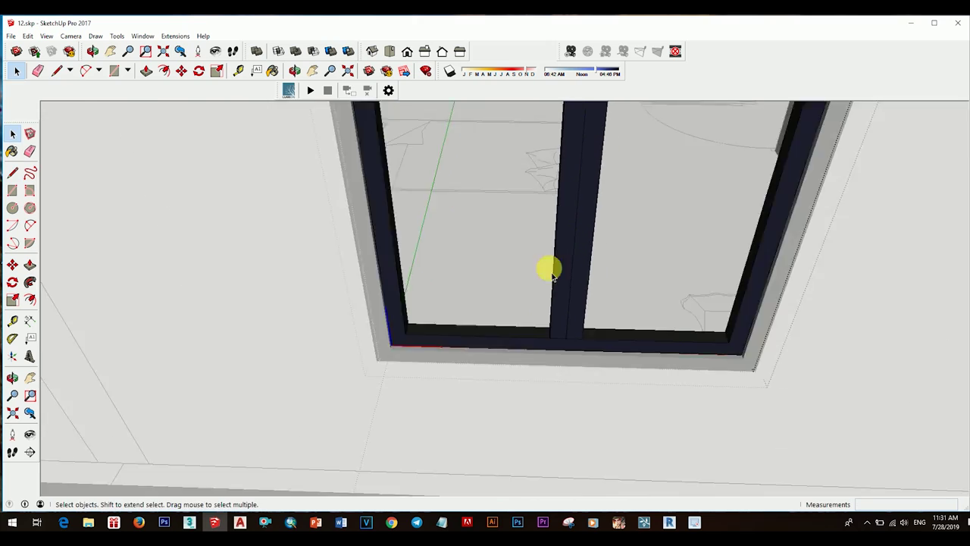
key(space)
scroll(591, 402, down, 3)
scroll(526, 238, down, 2)
middle_drag(526, 238, 347, 285)
scroll(506, 312, up, 3)
scroll(507, 313, up, 3)
scroll(498, 303, up, 3)
scroll(447, 305, down, 4)
middle_drag(523, 362, 567, 306)
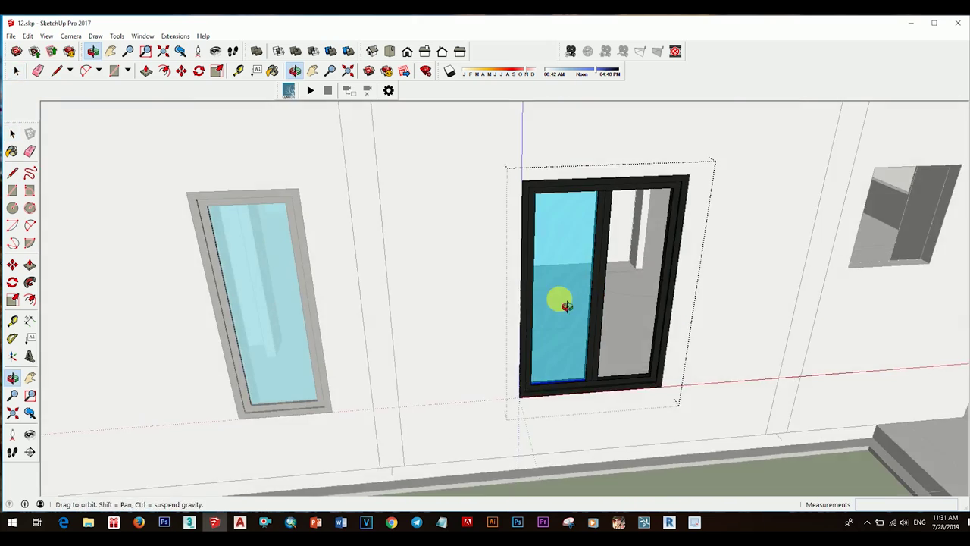
scroll(583, 300, up, 3)
scroll(569, 362, down, 3)
scroll(684, 348, up, 3)
scroll(685, 349, down, 2)
middle_drag(684, 349, 540, 285)
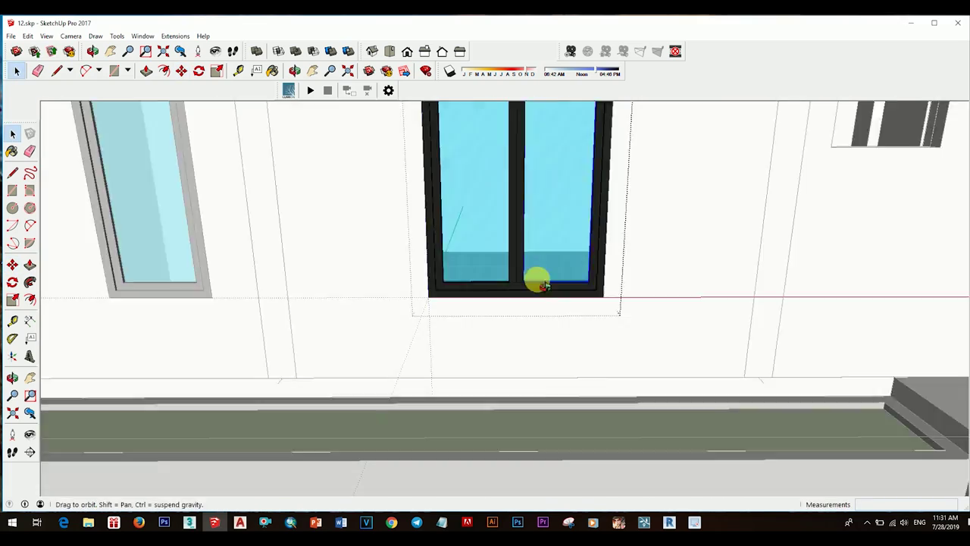
scroll(424, 243, down, 4)
scroll(614, 266, up, 2)
scroll(576, 257, down, 2)
mouse_move(499, 261)
middle_down()
mouse_move(596, 281)
mouse_move(548, 292)
middle_up()
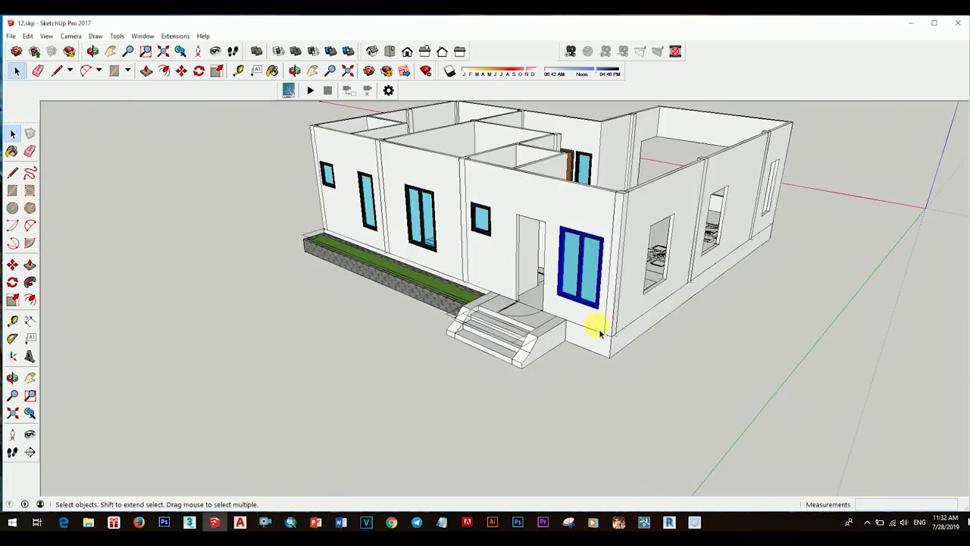
- Rotate the two-pane window 90° about its bottom corner into the side wall opening
scroll(584, 318, up, 5)
key(q)
scroll(762, 360, down, 1)
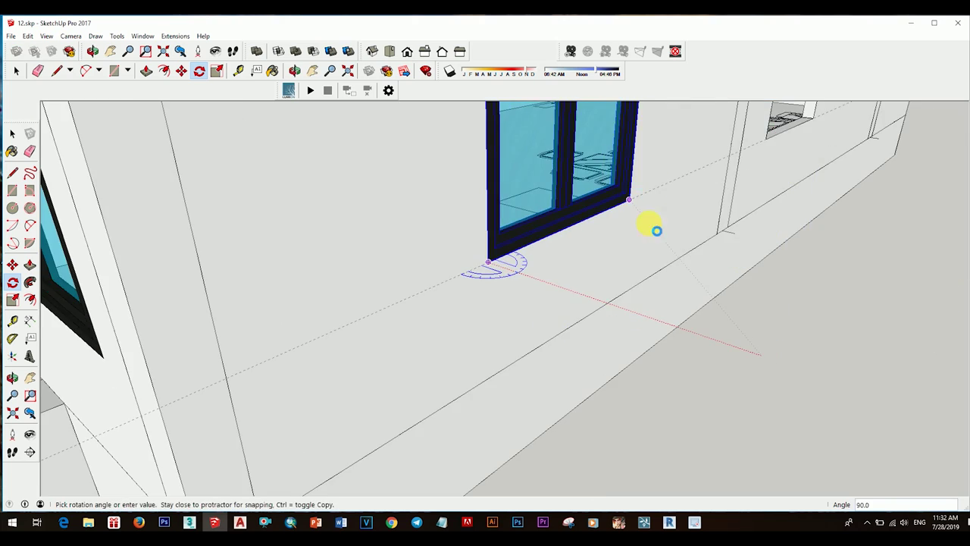
key(space)
scroll(645, 255, down, 3)
key(m)
scroll(502, 277, up, 2)
scroll(620, 277, down, 3)
key(space)
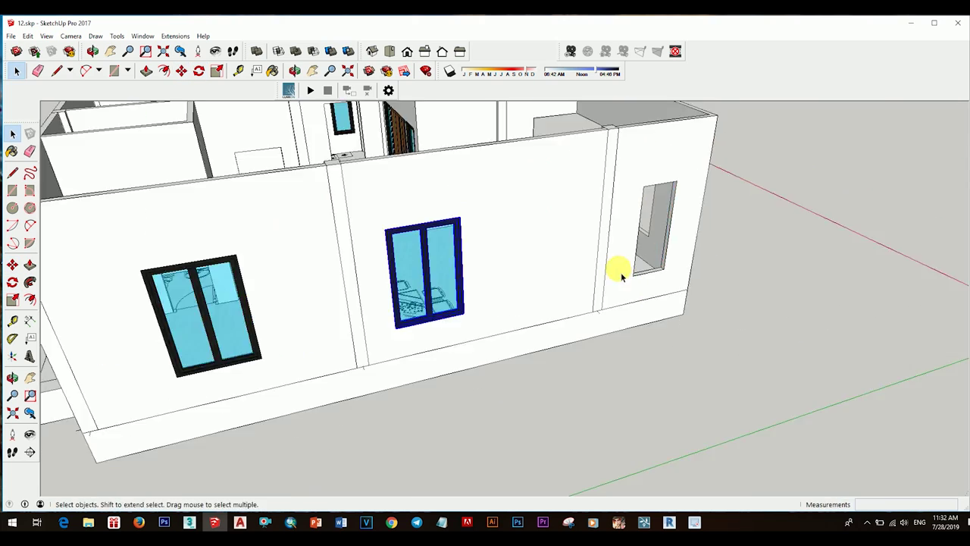
key(m)
middle_drag(620, 277, 329, 275)
scroll(621, 227, down, 3)
scroll(704, 210, up, 5)
key(q)
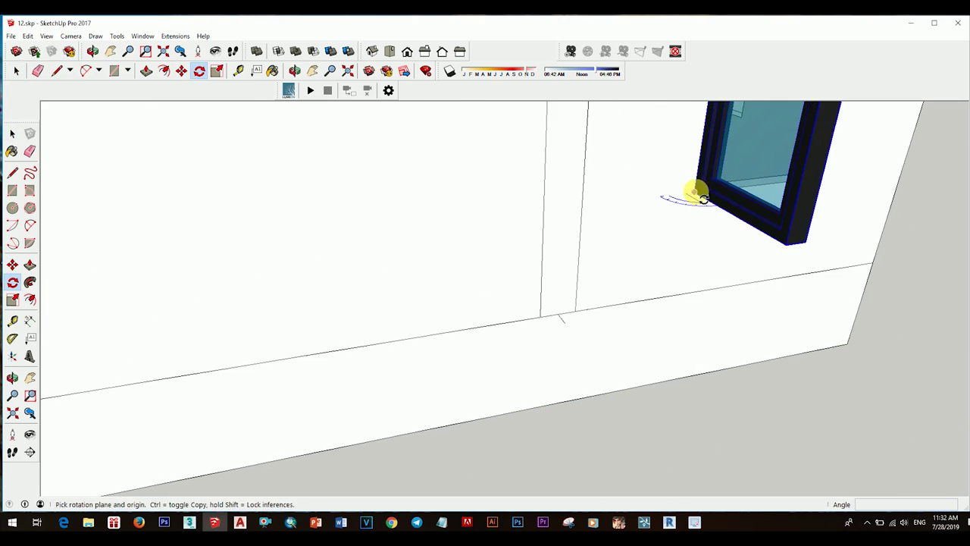
key(space)
scroll(696, 193, down, 3)
scroll(783, 188, down, 4)
middle_drag(784, 189, 676, 233)
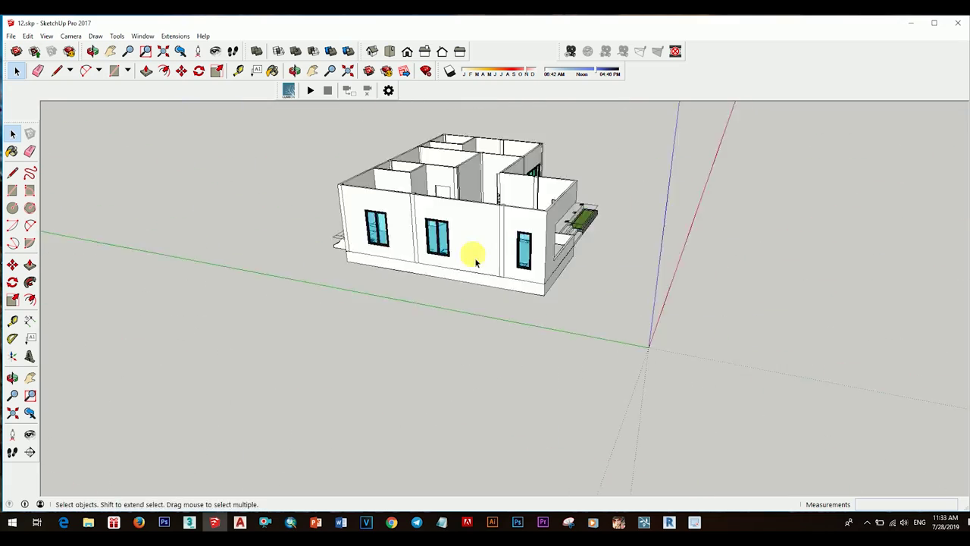
- Move the wooden door and frame into the front doorway beside the entry steps
scroll(540, 277, up, 2)
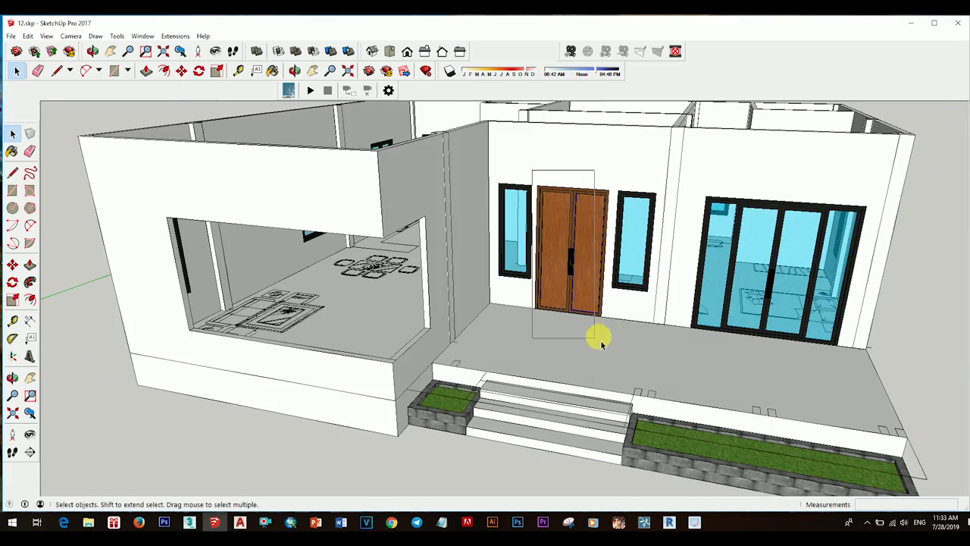
scroll(595, 336, up, 2)
middle_drag(602, 255, 688, 368)
scroll(391, 262, up, 3)
scroll(390, 262, up, 3)
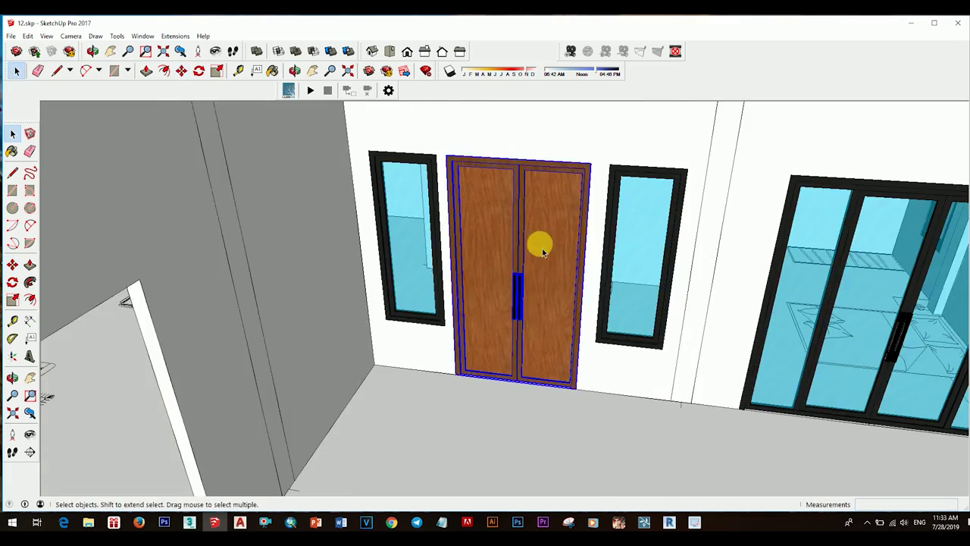
key(m)
click(541, 244)
scroll(553, 278, down, 3)
scroll(694, 362, down, 2)
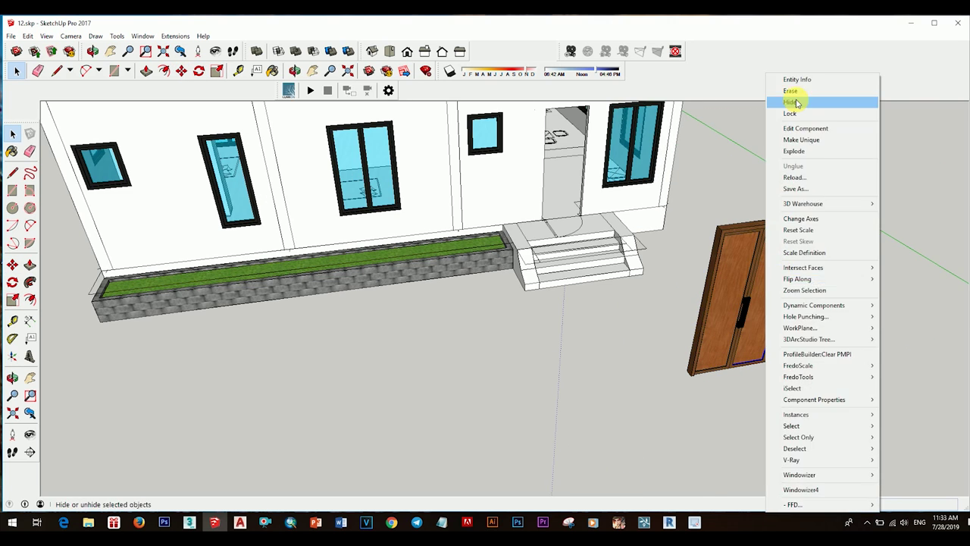
scroll(760, 287, up, 3)
scroll(641, 308, down, 3)
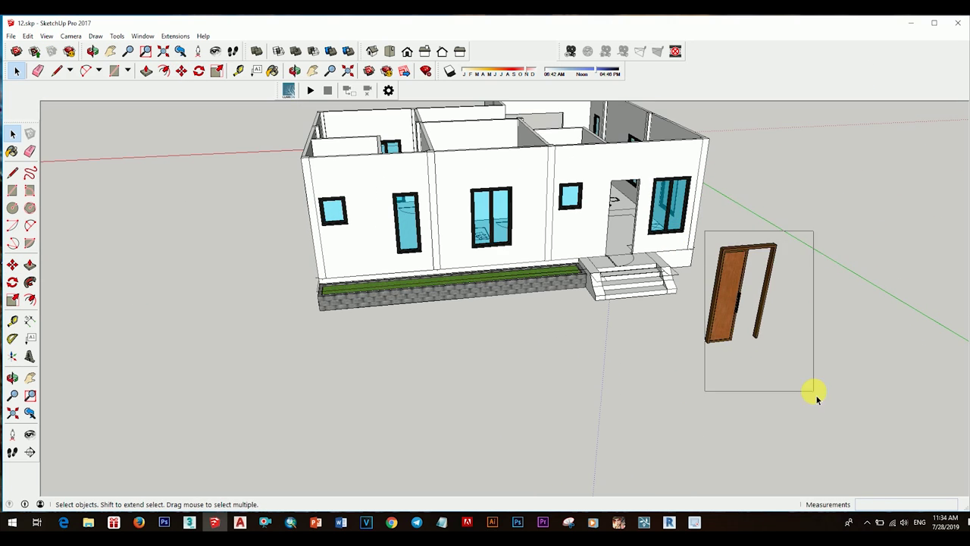
scroll(745, 374, up, 3)
click(693, 277)
key(space)
scroll(692, 314, up, 2)
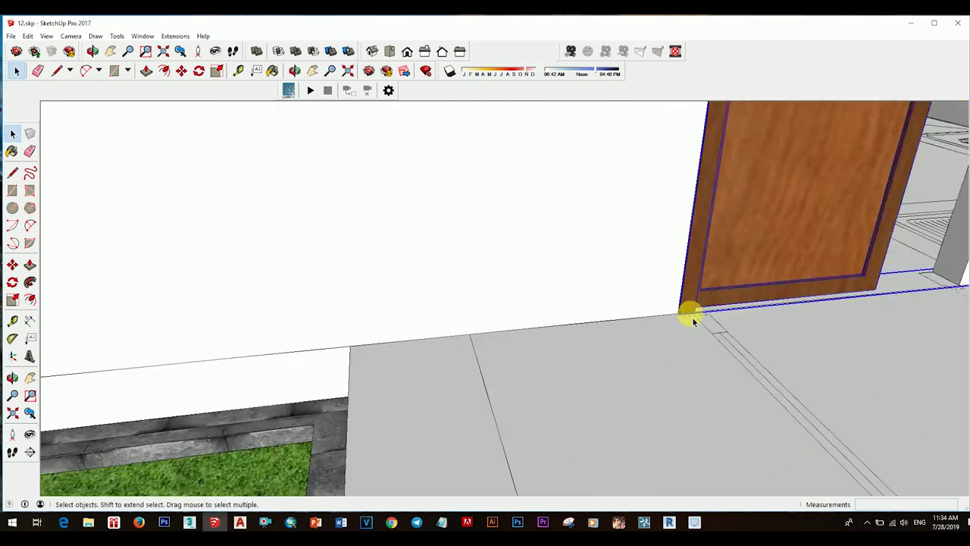
scroll(660, 298, down, 2)
scroll(657, 222, down, 2)
- Check the door's fit at its bottom edge within the doorway
key(m)
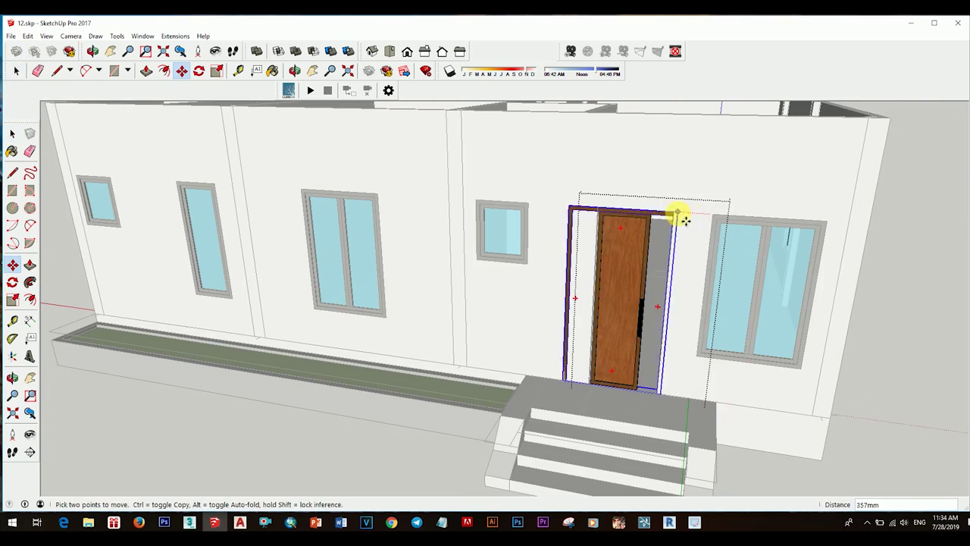
scroll(690, 220, up, 2)
scroll(763, 379, up, 2)
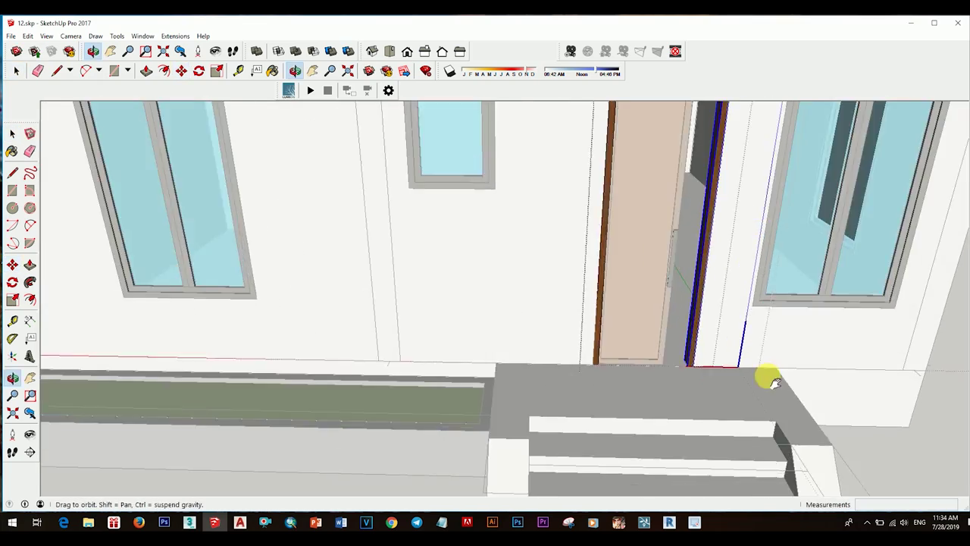
key(space)
scroll(639, 275, down, 3)
scroll(659, 140, down, 1)
scroll(682, 318, up, 3)
key(m)
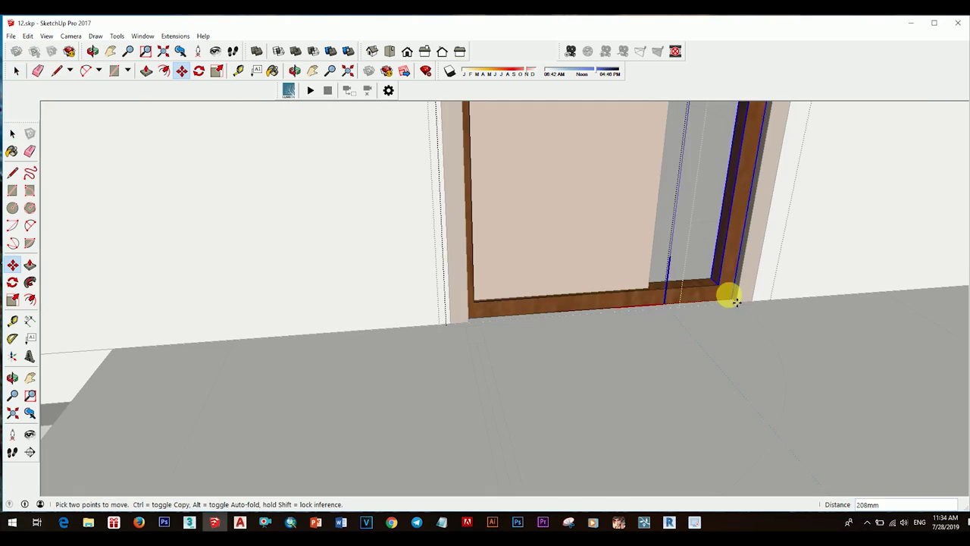
middle_drag(728, 296, 656, 331)
scroll(656, 331, down, 3)
key(space)
scroll(635, 167, down, 3)
scroll(644, 379, up, 4)
- Shift the door handle closer to the door's edge
mouse_move(643, 379)
middle_down()
mouse_move(613, 293)
mouse_move(620, 261)
mouse_move(498, 303)
middle_up()
scroll(620, 262, up, 3)
key(m)
click(470, 305)
click(606, 269)
key(space)
scroll(568, 265, down, 5)
- Delete the glass face from the corner window opening
scroll(596, 329, up, 4)
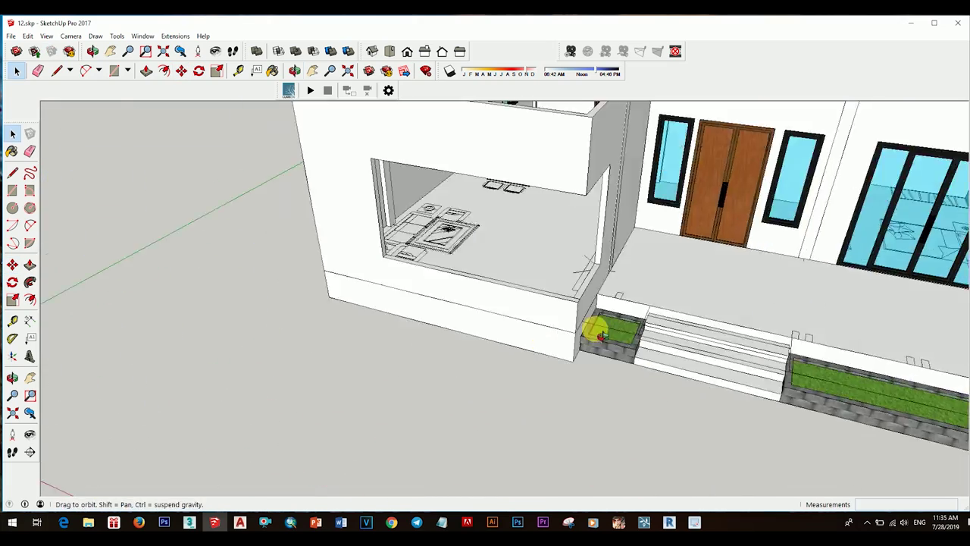
middle_drag(596, 329, 553, 306)
scroll(581, 299, up, 5)
scroll(497, 251, up, 4)
key(space)
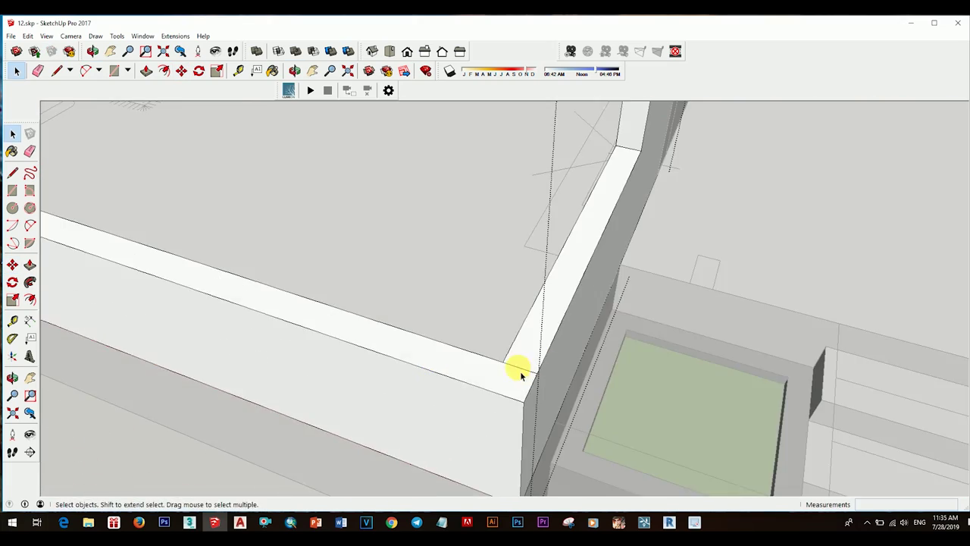
click(489, 336)
key(space)
scroll(379, 264, down, 4)
middle_drag(379, 265, 365, 293)
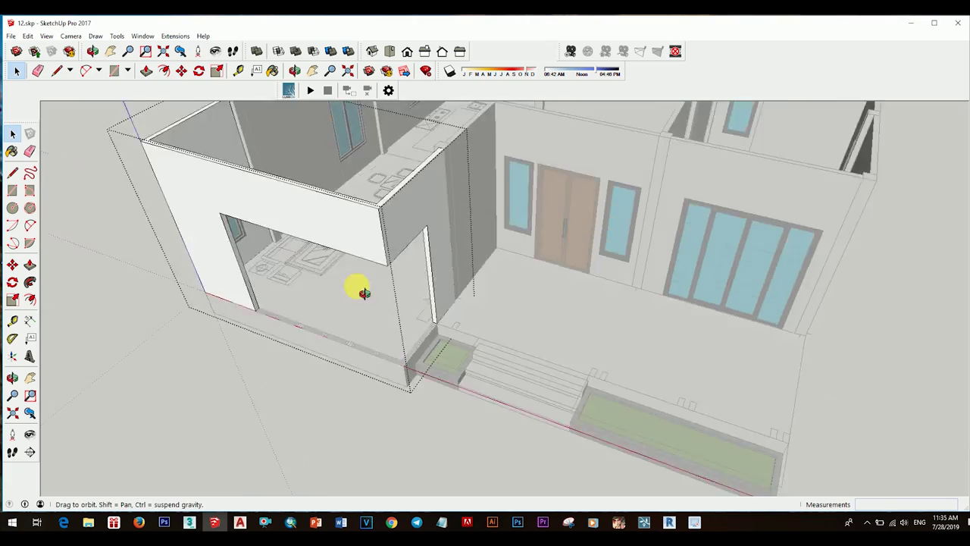
middle_drag(194, 113, 241, 220)
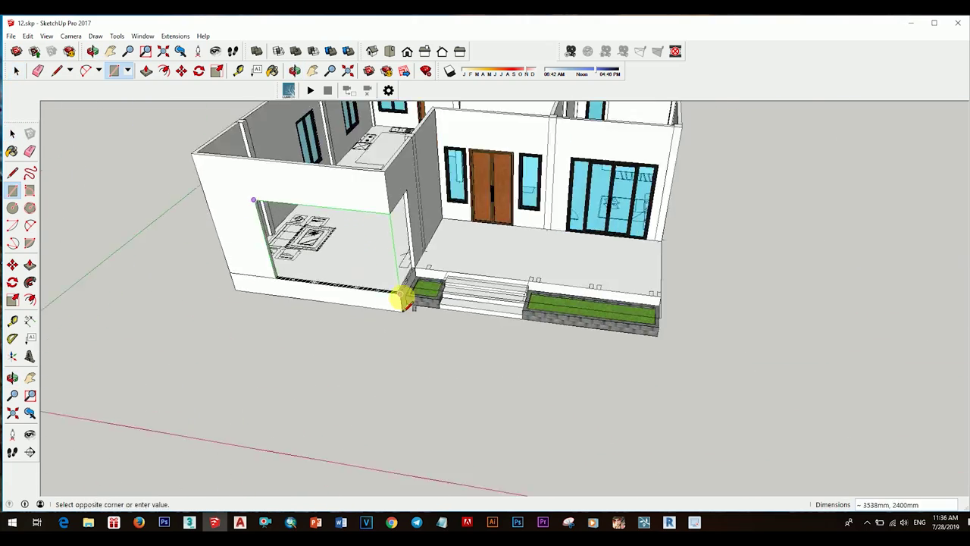
scroll(405, 300, up, 3)
key(p)
middle_drag(371, 285, 357, 277)
scroll(368, 275, up, 3)
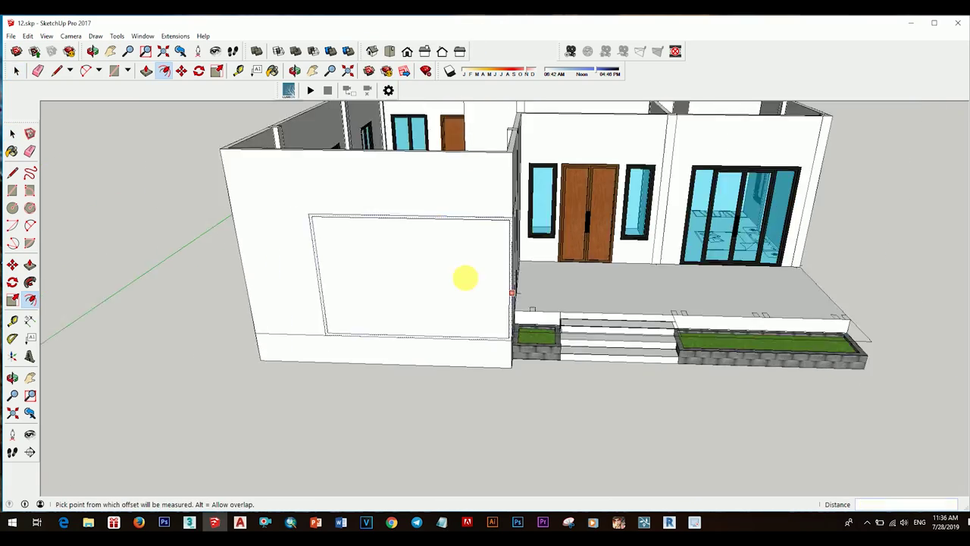
key(Delete)
scroll(447, 257, up, 3)
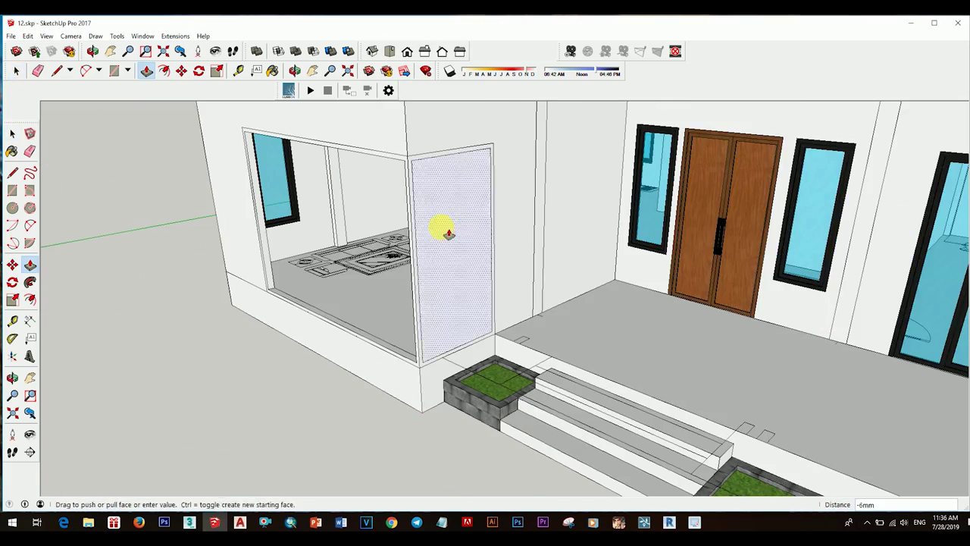
- Erase the stray edges left around the corner opening
key(space)
mouse_move(513, 340)
middle_down()
mouse_move(682, 281)
mouse_move(495, 414)
middle_up()
scroll(508, 342, up, 3)
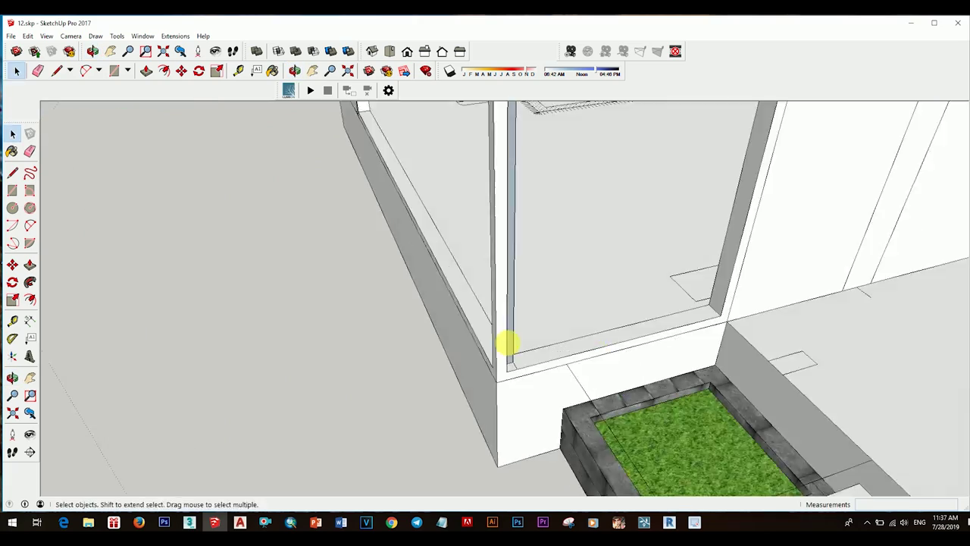
key(l)
scroll(508, 342, up, 3)
mouse_move(505, 331)
middle_down()
mouse_move(494, 238)
mouse_move(567, 186)
mouse_move(461, 429)
middle_up()
scroll(493, 238, up, 5)
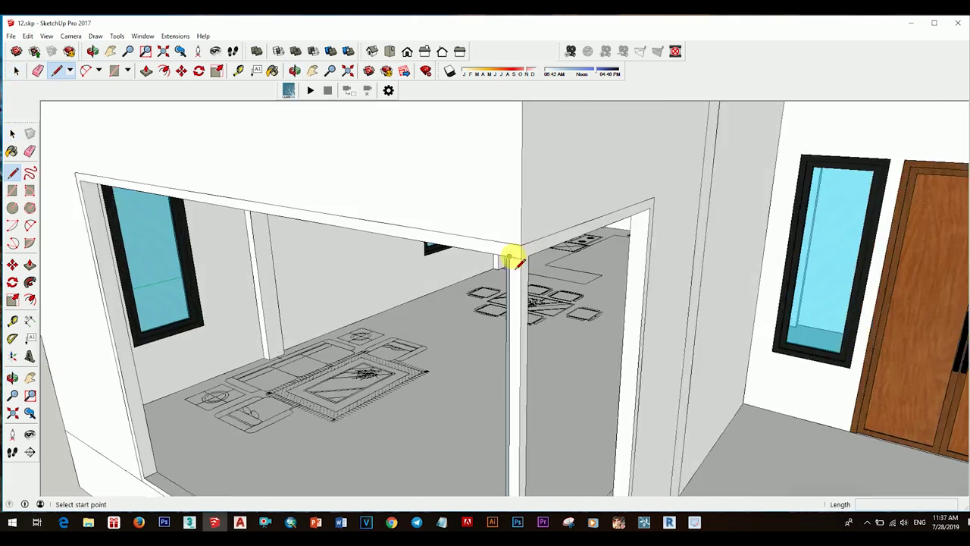
key(space)
scroll(513, 260, down, 5)
scroll(395, 355, up, 3)
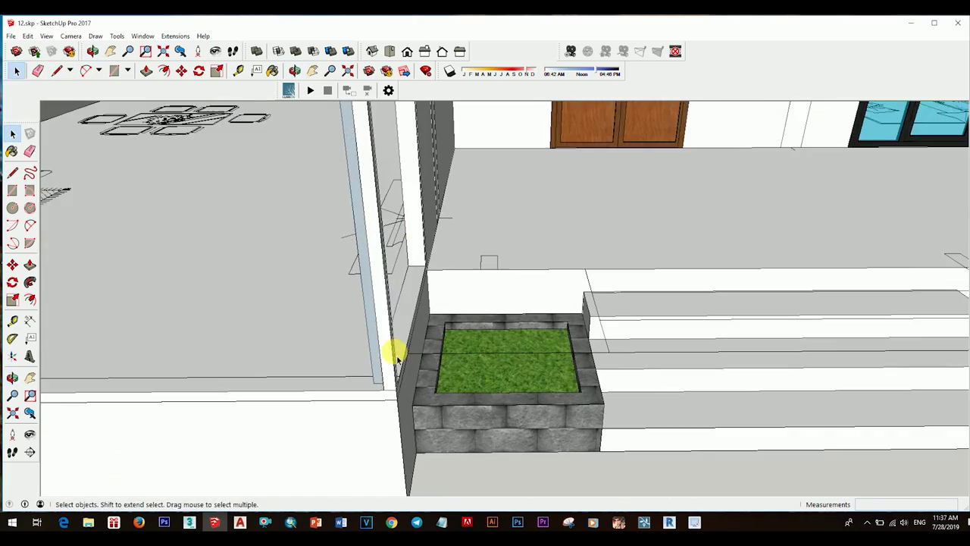
key(e)
scroll(395, 355, down, 3)
mouse_move(390, 390)
middle_down()
mouse_move(418, 277)
mouse_move(450, 342)
middle_up()
scroll(453, 171, up, 5)
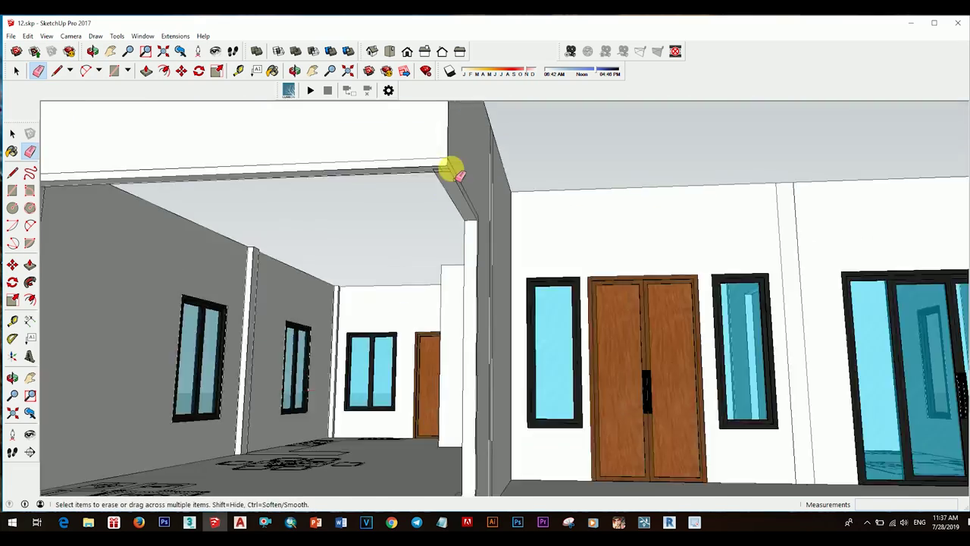
scroll(427, 162, down, 5)
- Make the selected window frame outline into a component
key(space)
middle_drag(444, 303, 455, 379)
scroll(455, 379, up, 4)
right_click(455, 409)
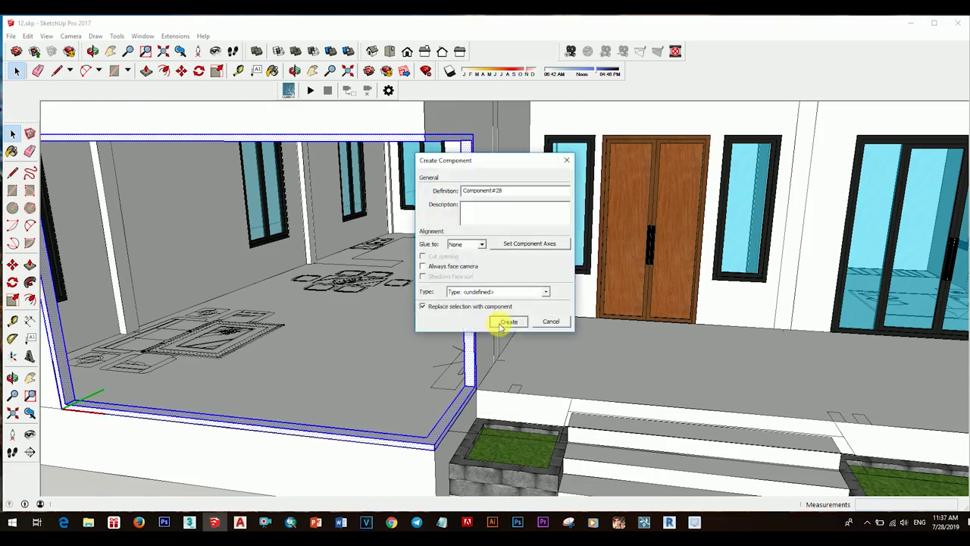
click(501, 325)
scroll(501, 325, down, 5)
middle_drag(501, 324, 891, 297)
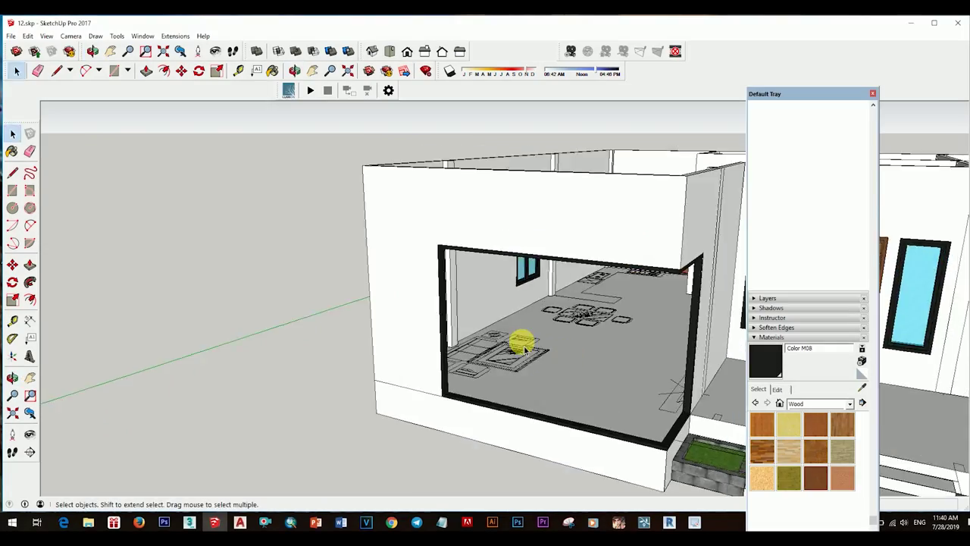
- Draw a rectangle at the frame's top-left corner and extrude it into a thin mullion
middle_drag(523, 348, 627, 333)
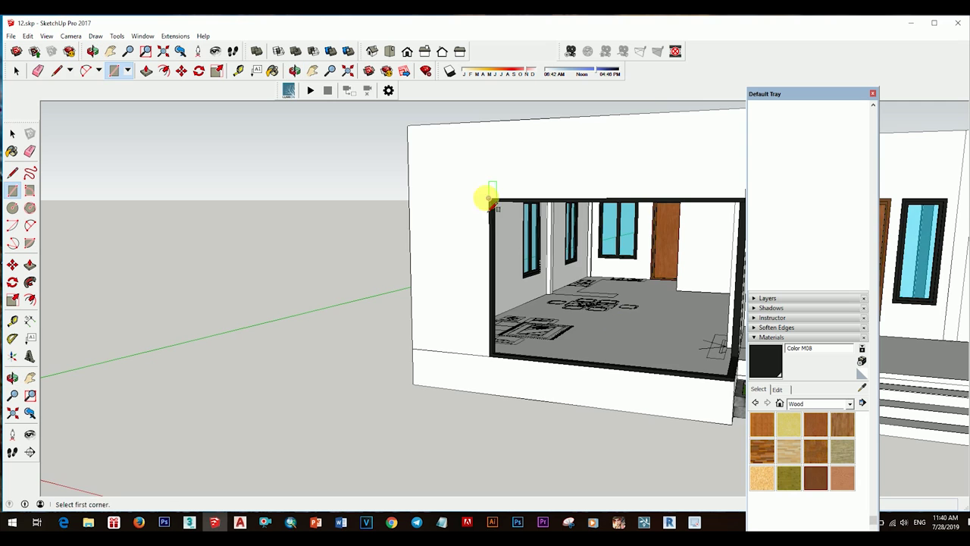
click(491, 199)
scroll(516, 349, up, 3)
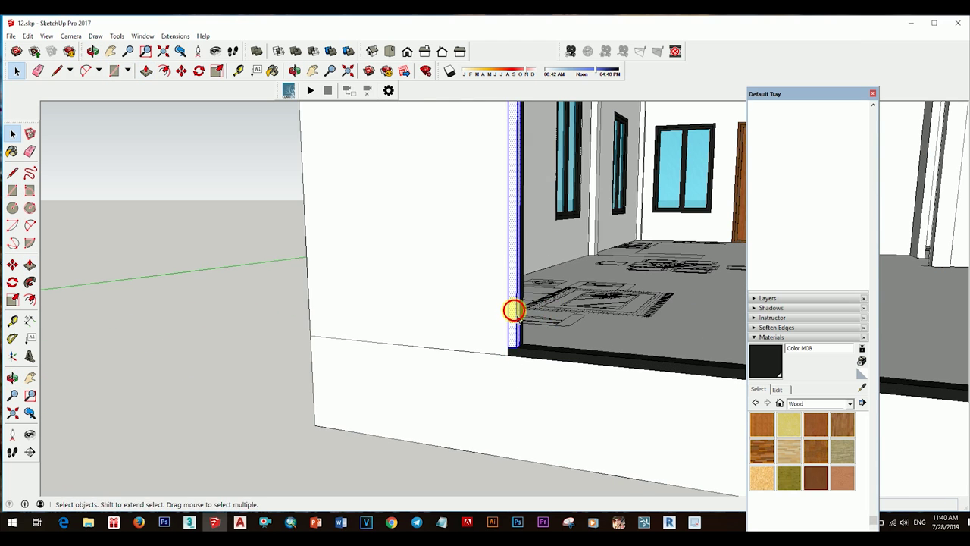
middle_drag(553, 357, 597, 362)
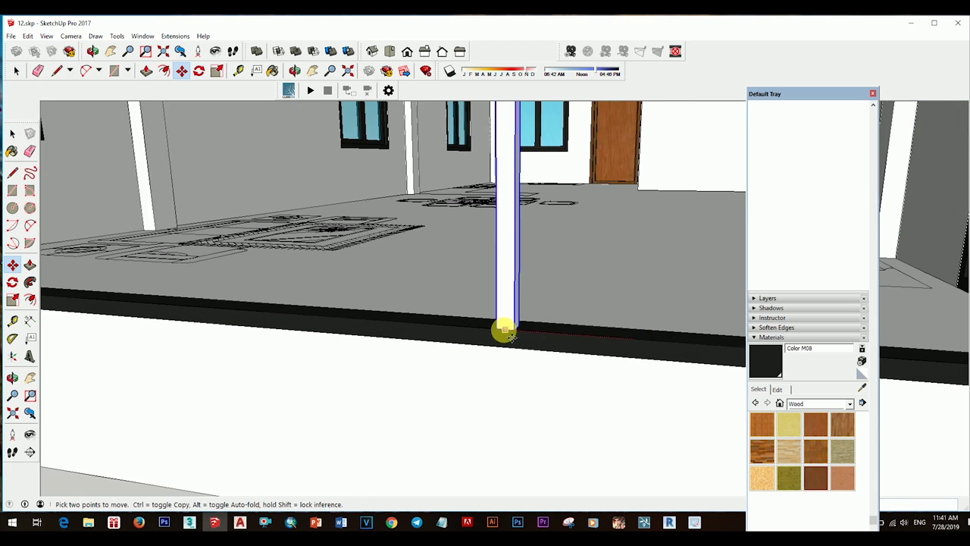
scroll(515, 327, down, 3)
key(space)
scroll(446, 318, up, 3)
- Copy the mullion along the corner window frame using Move with Ctrl
scroll(541, 362, up, 2)
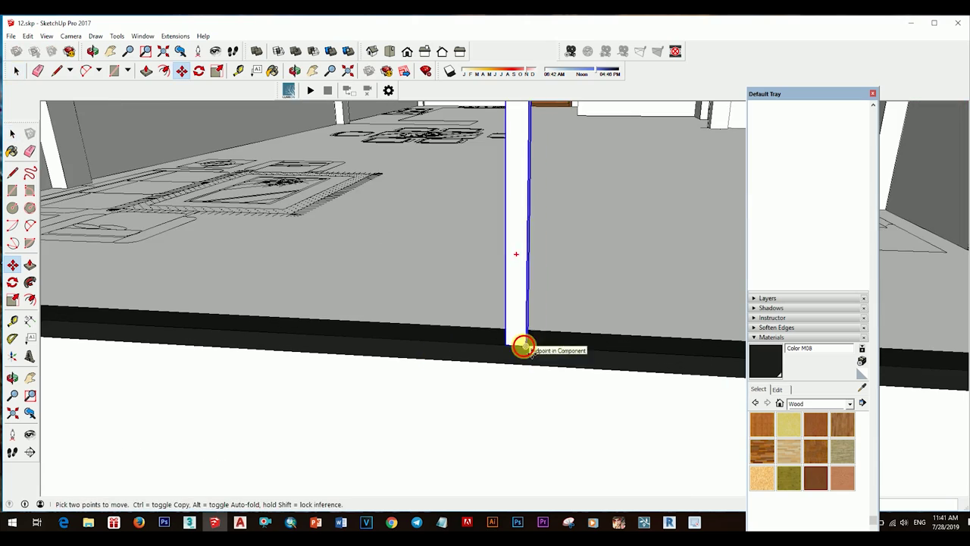
scroll(519, 342, down, 2)
scroll(548, 357, up, 2)
key(m)
key(ctrl)
click(555, 358)
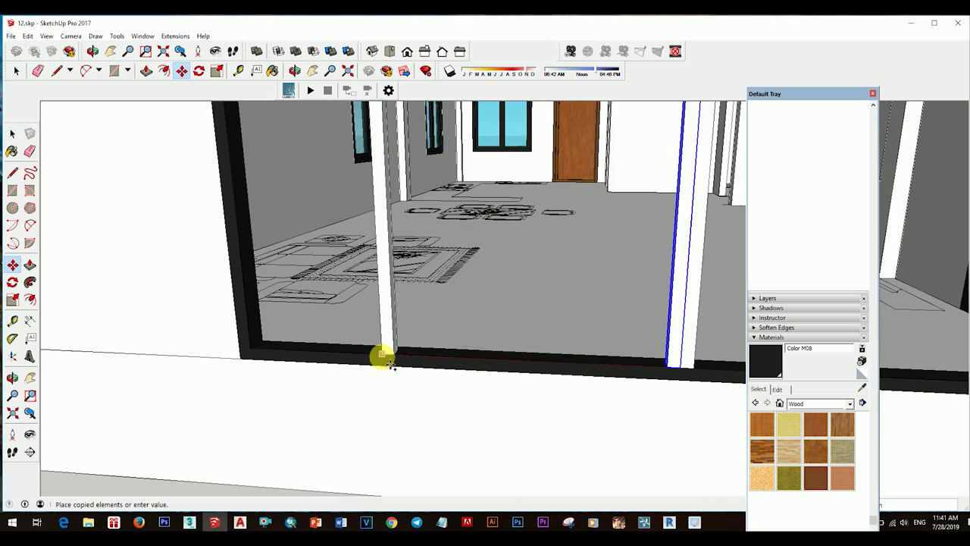
click(507, 368)
key(space)
scroll(508, 334, down, 3)
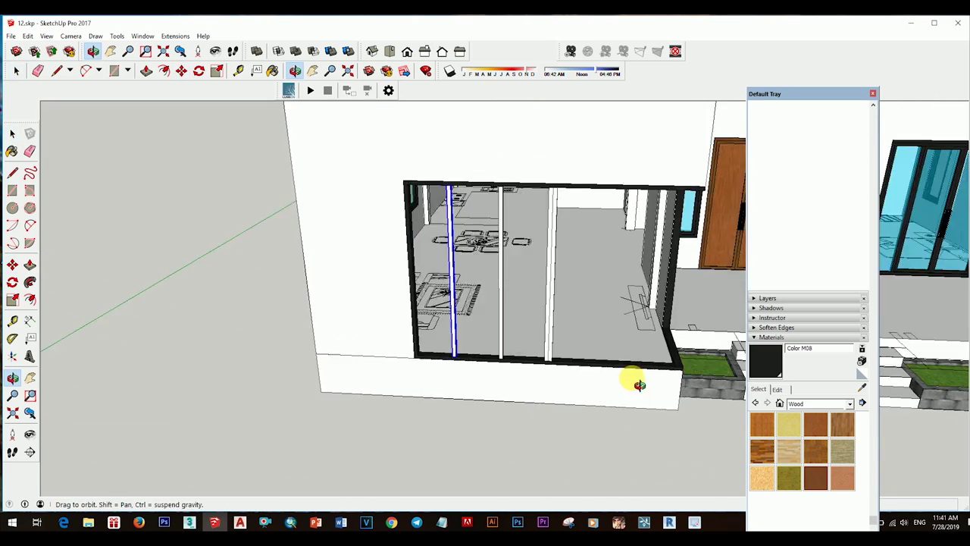
key(space)
scroll(505, 369, up, 3)
- Select a second mullion and move the mullions across the opening
key(m)
click(559, 390)
key(space)
scroll(493, 343, down, 2)
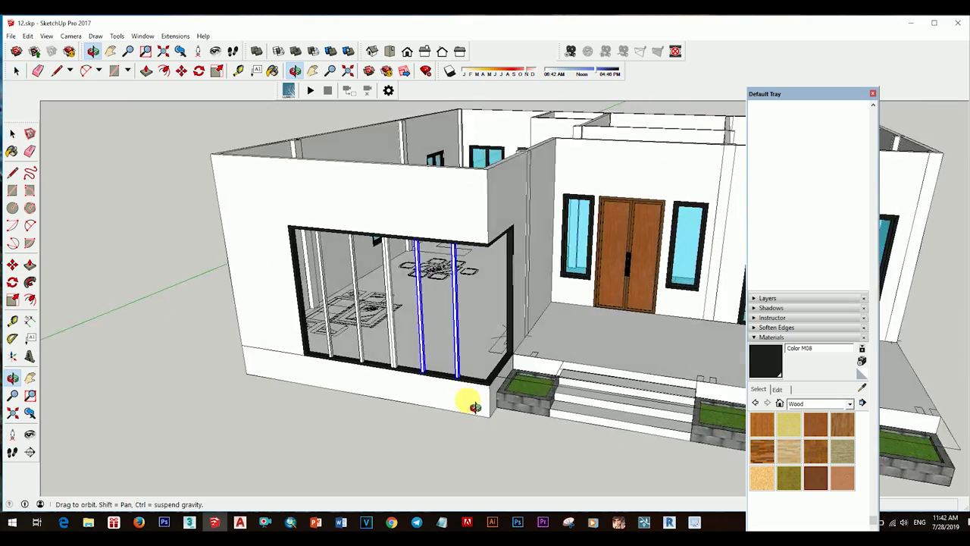
key(space)
scroll(471, 406, up, 2)
scroll(470, 401, up, 2)
key(m)
scroll(530, 364, up, 2)
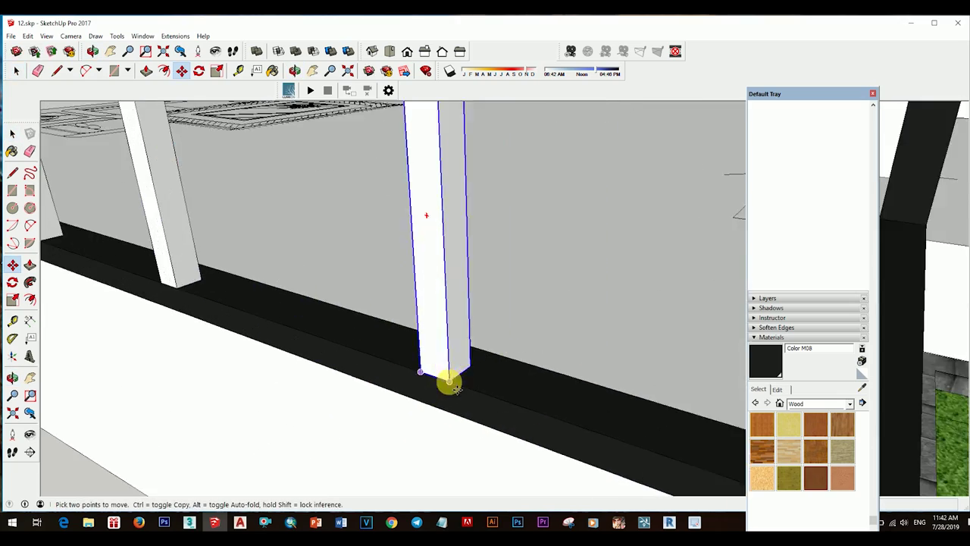
click(449, 384)
scroll(531, 379, down, 3)
middle_drag(394, 368, 444, 334)
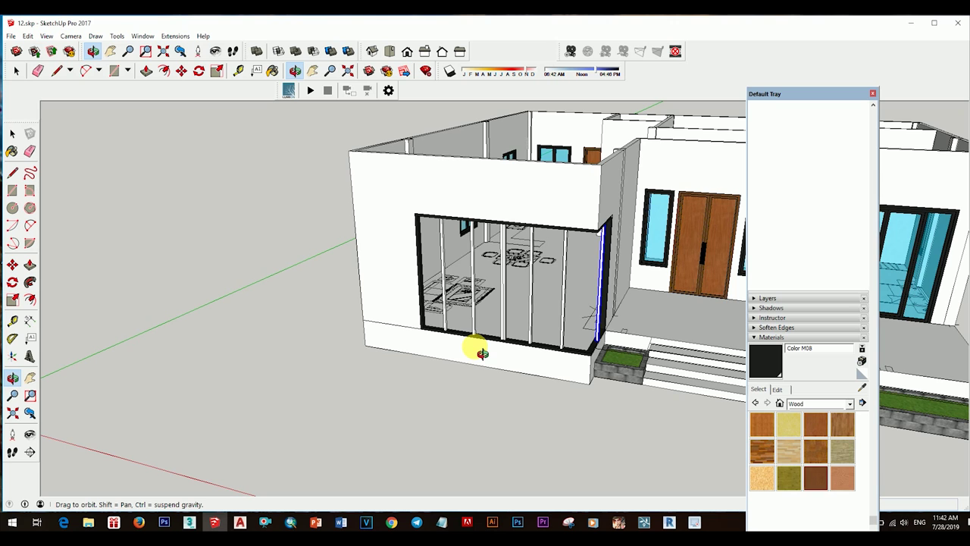
scroll(386, 216, up, 3)
- Draw a rectangle under the beam and make it a horizontal transom bar component
key(space)
scroll(386, 209, up, 2)
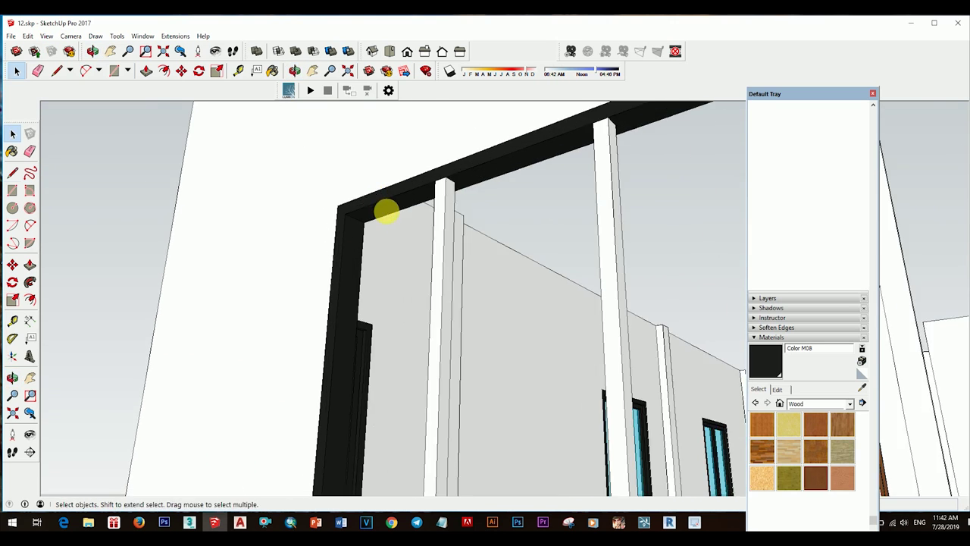
key(r)
scroll(465, 201, up, 2)
click(681, 340)
key(space)
mouse_move(681, 340)
middle_down()
mouse_move(538, 205)
mouse_move(460, 276)
mouse_move(516, 242)
middle_up()
click(518, 210)
key(space)
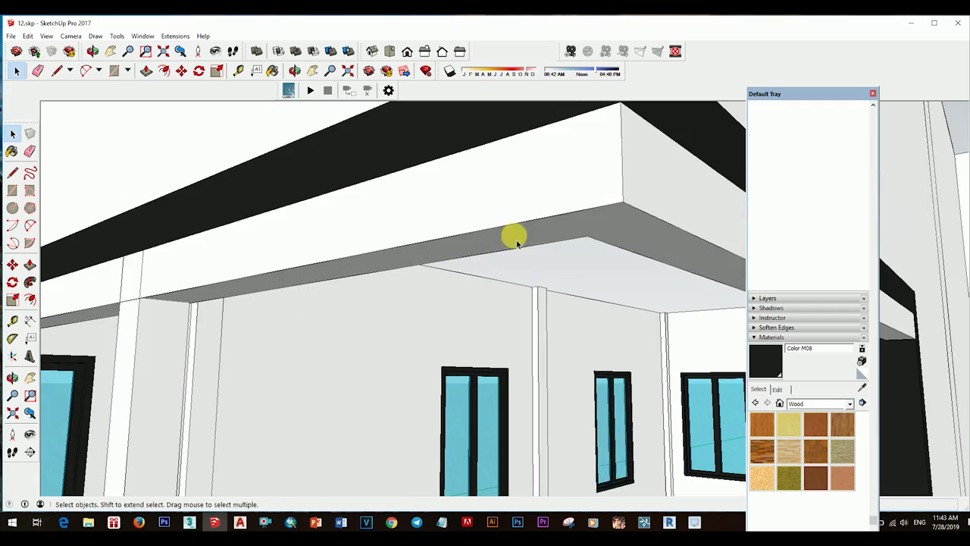
key(Return)
mouse_move(584, 259)
middle_down()
mouse_move(554, 275)
mouse_move(602, 352)
middle_up()
- Move and extrude the new transom bar beneath the beam
key(m)
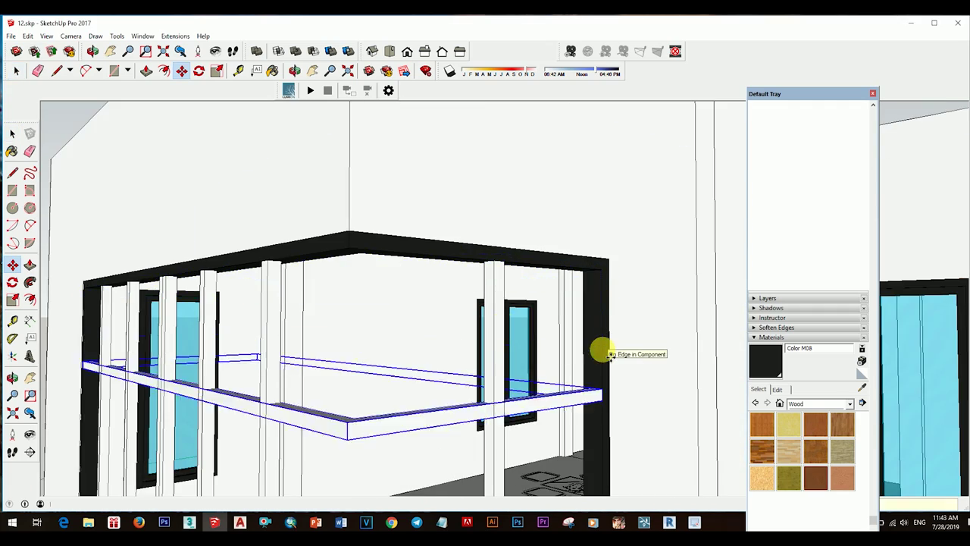
scroll(603, 353, down, 5)
mouse_move(515, 260)
middle_down()
mouse_move(422, 184)
mouse_move(545, 235)
mouse_move(479, 210)
middle_up()
key(space)
scroll(457, 200, up, 3)
scroll(489, 191, up, 3)
scroll(474, 178, up, 2)
key(p)
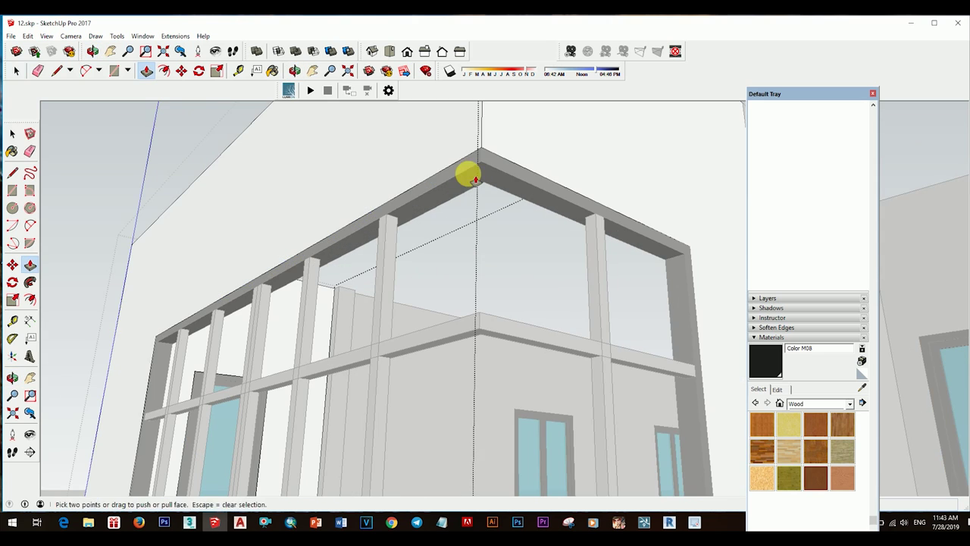
key(space)
mouse_move(479, 142)
middle_down()
mouse_move(520, 184)
mouse_move(493, 260)
middle_up()
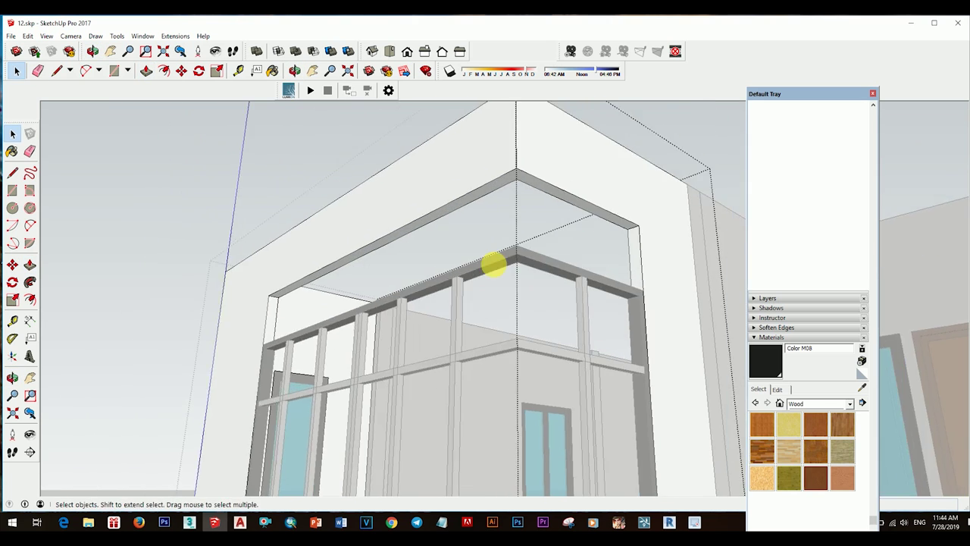
scroll(597, 373, up, 5)
mouse_move(583, 326)
middle_down()
mouse_move(573, 249)
mouse_move(506, 248)
middle_up()
- Reposition the horizontal transom bar within the corner opening
key(space)
scroll(495, 346, down, 5)
middle_drag(494, 346, 432, 342)
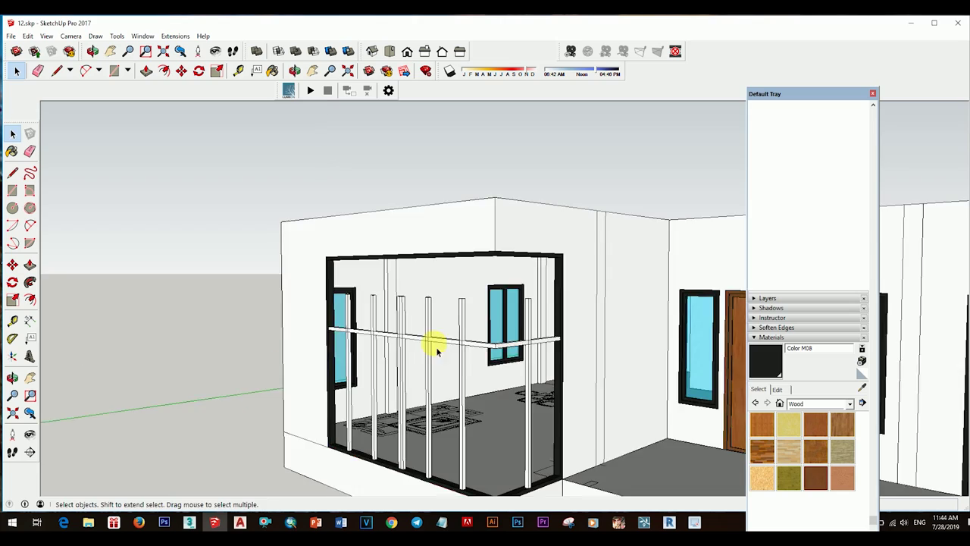
click(432, 342)
key(m)
scroll(449, 388, up, 5)
key(space)
scroll(449, 213, down, 5)
- Select the vertical mullions and make them unique
mouse_move(513, 309)
middle_down()
mouse_move(465, 245)
mouse_move(498, 206)
mouse_move(520, 265)
middle_up()
click(520, 265)
scroll(520, 265, up, 3)
scroll(511, 298, up, 2)
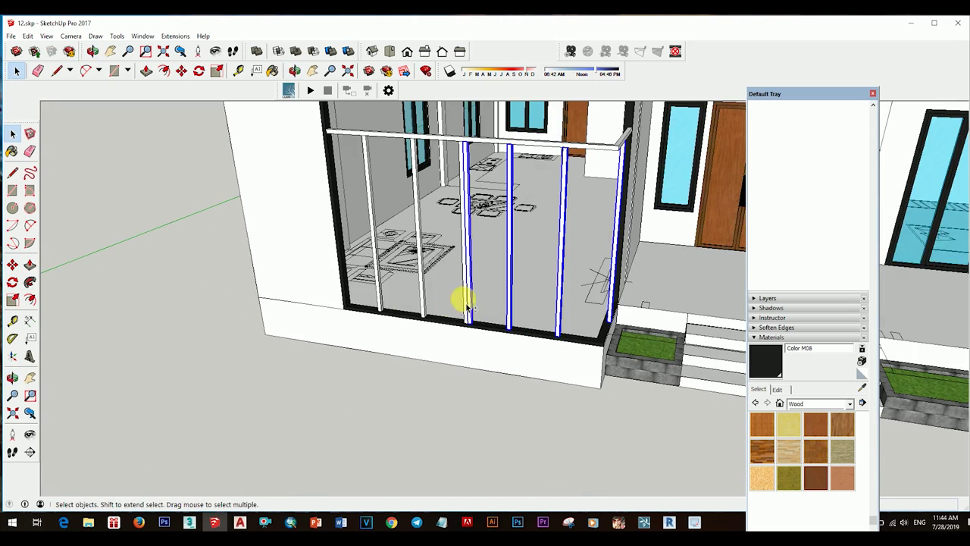
scroll(385, 296, up, 3)
scroll(346, 296, up, 3)
scroll(397, 281, down, 5)
middle_drag(457, 301, 485, 303)
right_click(485, 303)
click(522, 222)
- Adjust the mullions' height by moving and extruding them
key(m)
scroll(500, 294, up, 5)
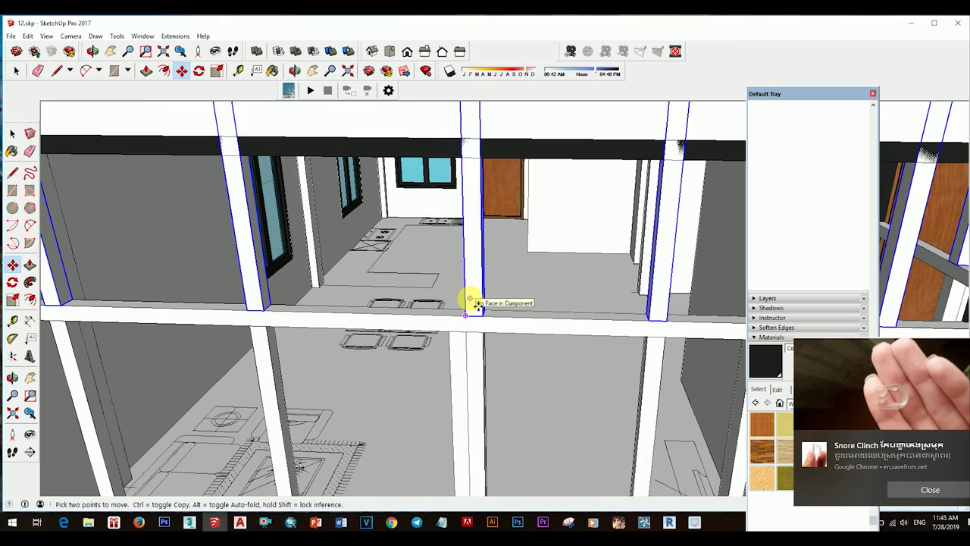
scroll(478, 312, up, 2)
scroll(454, 299, down, 5)
scroll(480, 281, down, 3)
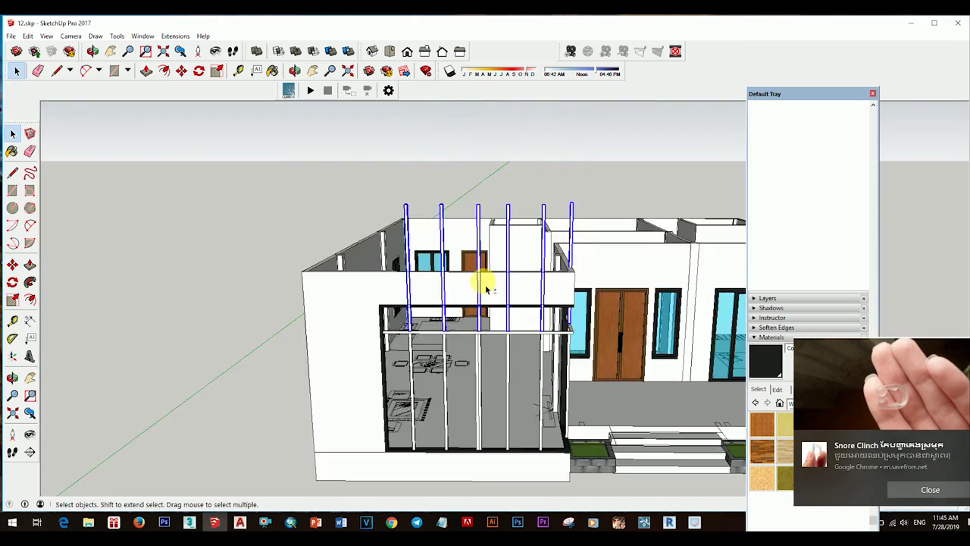
scroll(356, 409, up, 6)
scroll(356, 409, down, 5)
middle_drag(417, 340, 444, 255)
scroll(460, 283, up, 5)
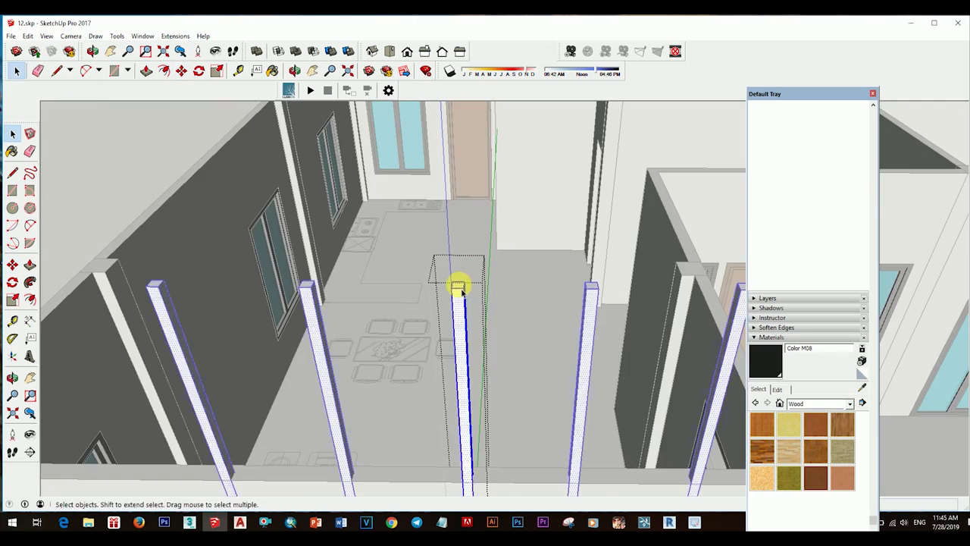
key(p)
scroll(452, 303, up, 2)
scroll(454, 301, down, 4)
mouse_move(453, 301)
middle_down()
mouse_move(505, 281)
mouse_move(496, 284)
middle_up()
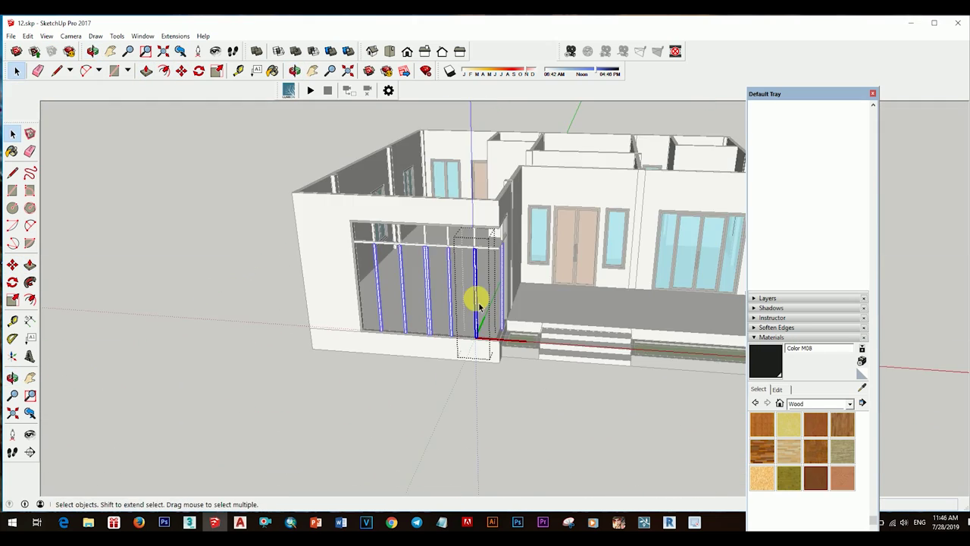
- Select the horizontal beam above the corner window
key(space)
scroll(469, 288, up, 3)
click(460, 262)
scroll(429, 243, down, 5)
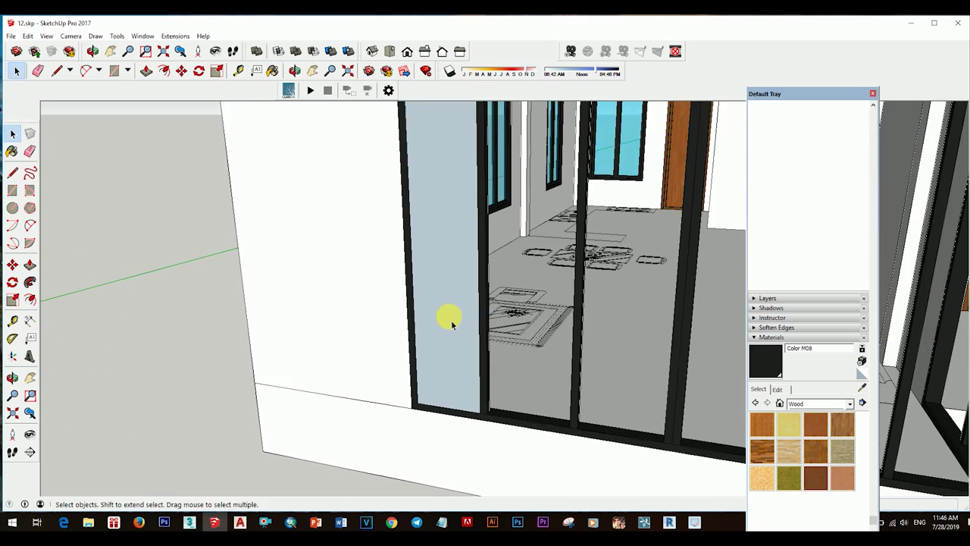
- Zoom and orbit close around the corner window panes being filled with Translucent Glass Tinted
key(q)
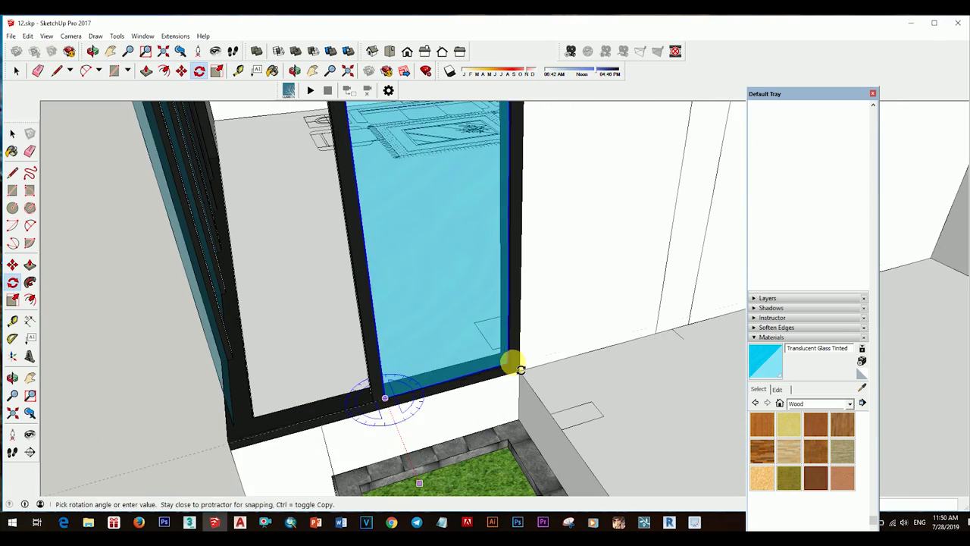
scroll(513, 451, up, 5)
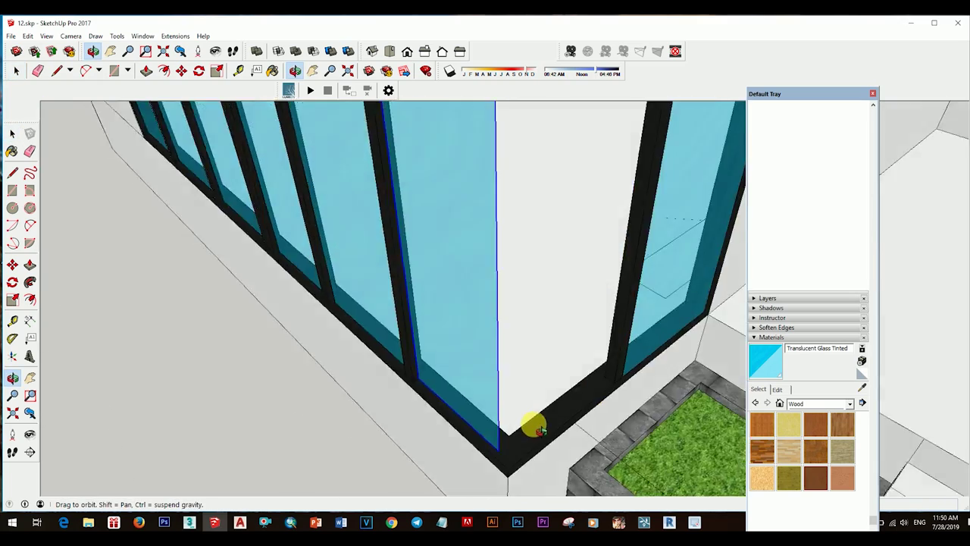
middle_drag(530, 425, 604, 457)
key(t)
mouse_move(580, 427)
middle_down()
mouse_move(590, 357)
mouse_move(581, 427)
mouse_move(583, 413)
middle_up()
scroll(635, 371, down, 3)
key(space)
- Orbit out to check the tinted glass across the whole bay, including the upper row above the transom
middle_drag(406, 390, 649, 174)
key(space)
mouse_move(558, 169)
middle_down()
mouse_move(588, 345)
mouse_move(435, 362)
middle_up()
scroll(436, 362, down, 5)
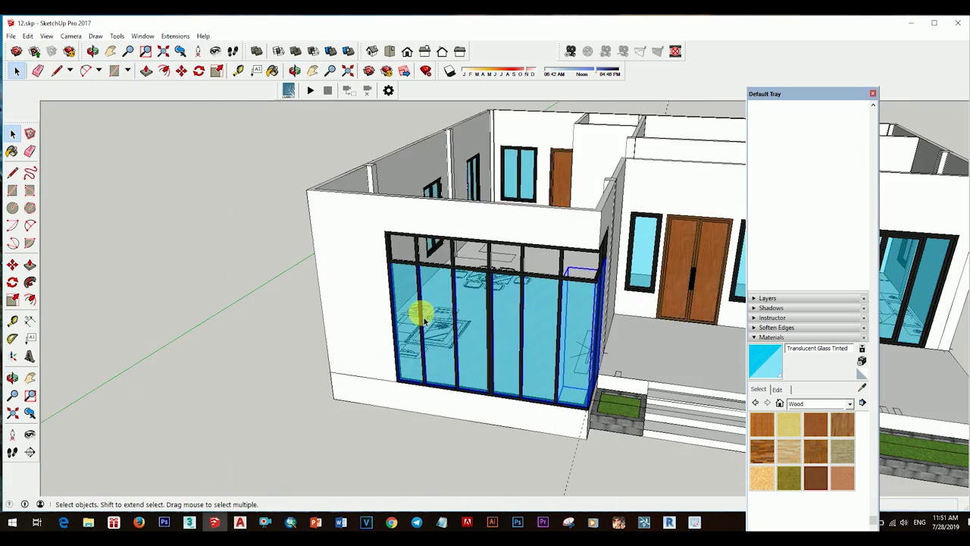
key(m)
scroll(393, 390, up, 5)
key(space)
scroll(403, 219, down, 5)
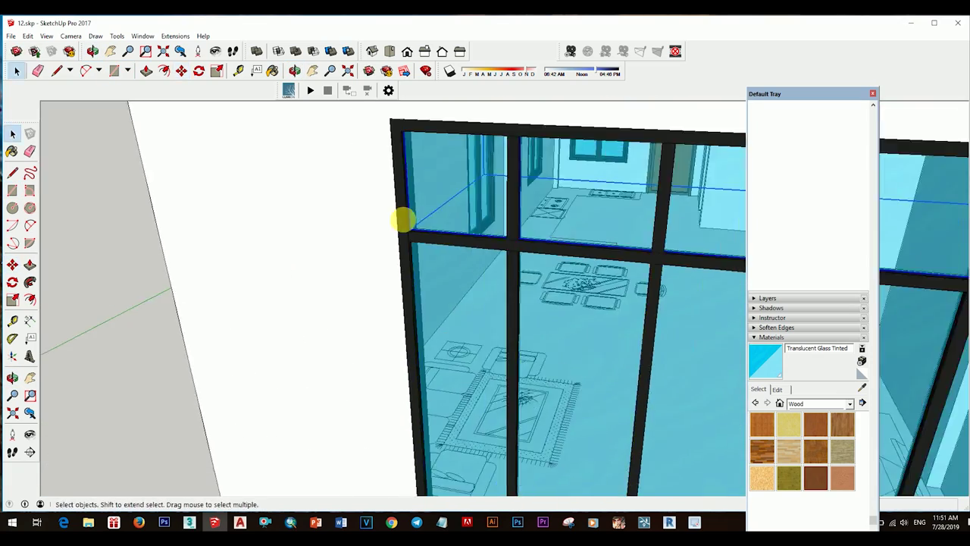
scroll(444, 293, up, 5)
key(s)
mouse_move(476, 286)
middle_down()
mouse_move(483, 263)
mouse_move(513, 288)
mouse_move(368, 266)
mouse_move(529, 212)
middle_up()
scroll(513, 288, up, 2)
scroll(477, 287, down, 4)
- Zoom in on the porch entrance and bring up the porch post's context options
drag(462, 229, 372, 245)
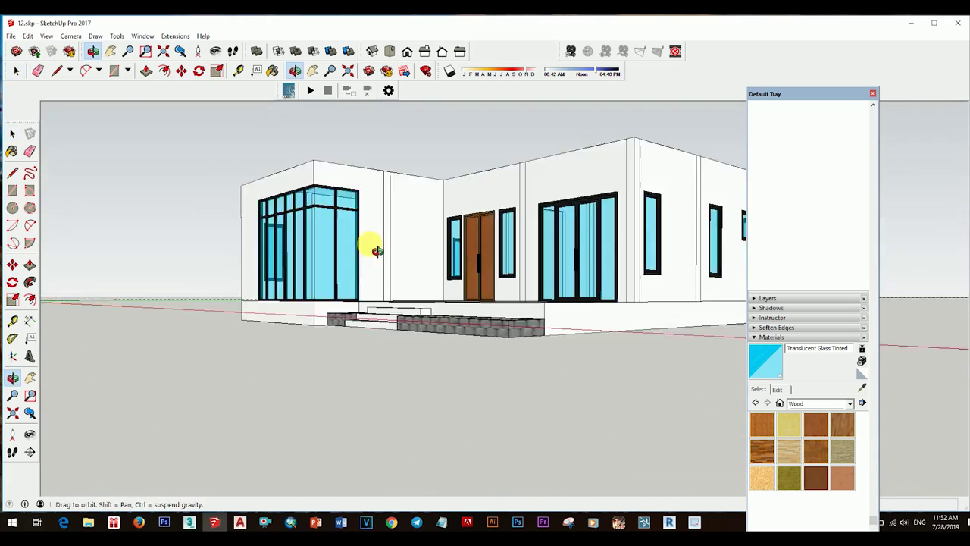
key(space)
scroll(474, 353, up, 4)
scroll(461, 389, up, 2)
key(p)
scroll(442, 269, down, 4)
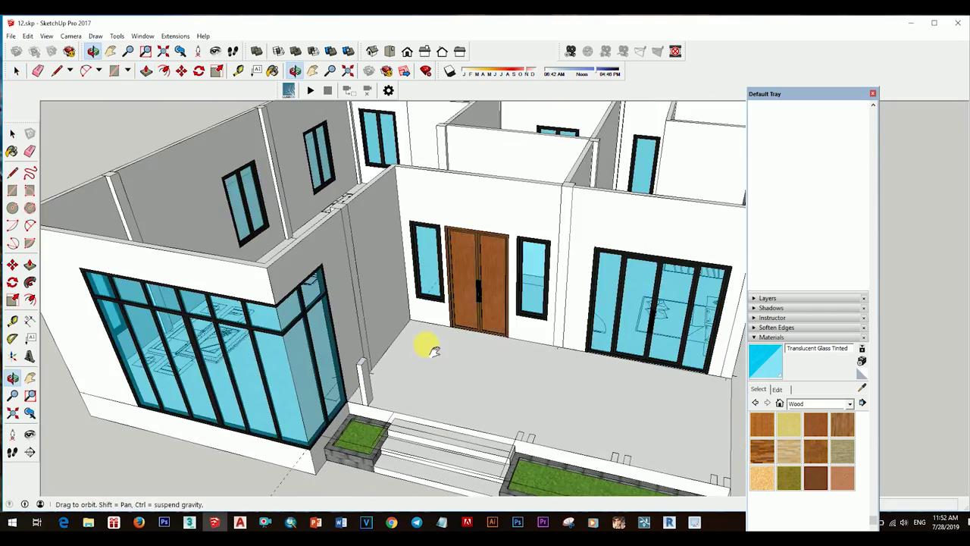
middle_drag(427, 340, 383, 321)
scroll(384, 321, up, 3)
right_click(383, 124)
- Copy the porch post along the front edge of the porch with Move and Ctrl
key(Escape)
key(m)
click(398, 451)
key(ctrl)
middle_drag(398, 451, 425, 422)
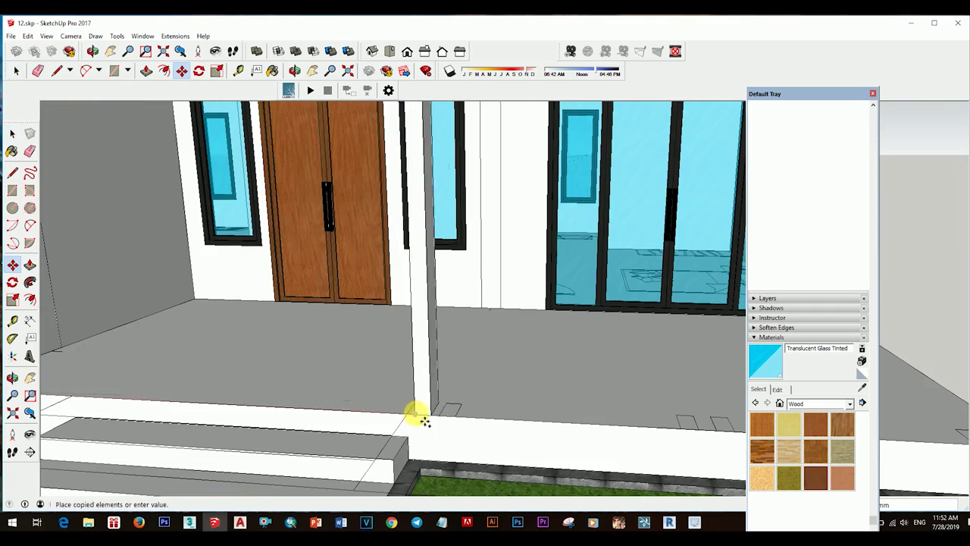
- Orbit out and around to the opposite corner to check the row of copied posts
middle_drag(546, 423, 433, 396)
scroll(485, 303, down, 3)
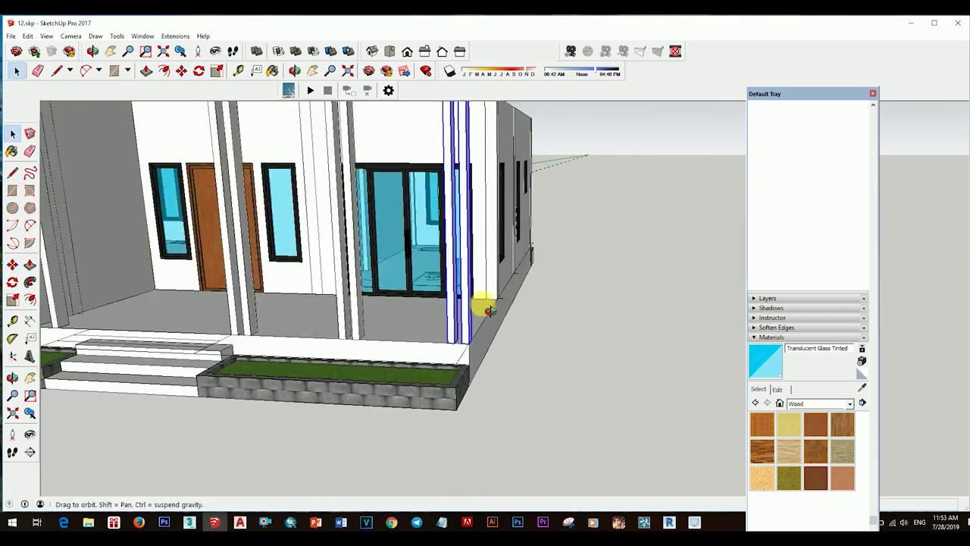
scroll(445, 332, down, 4)
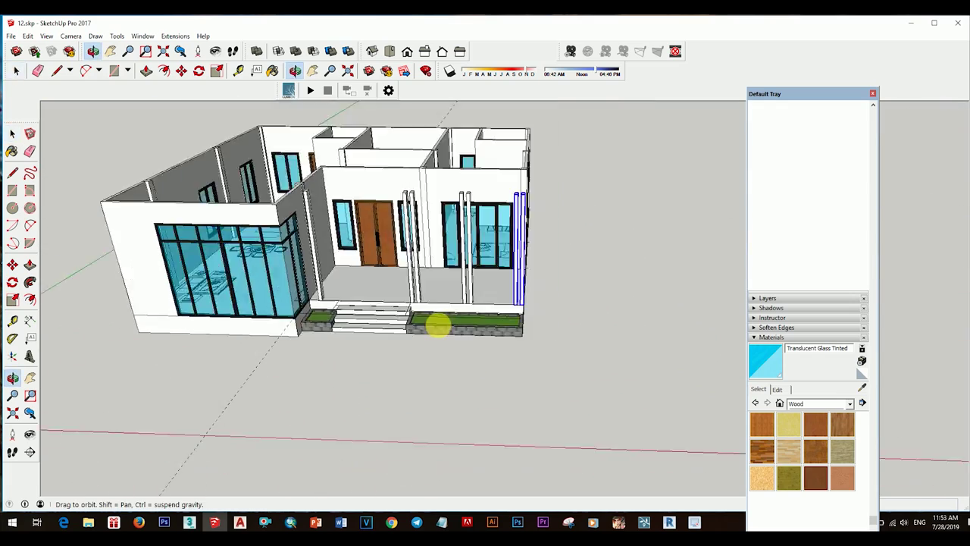
drag(438, 326, 463, 333)
key(space)
scroll(448, 278, up, 5)
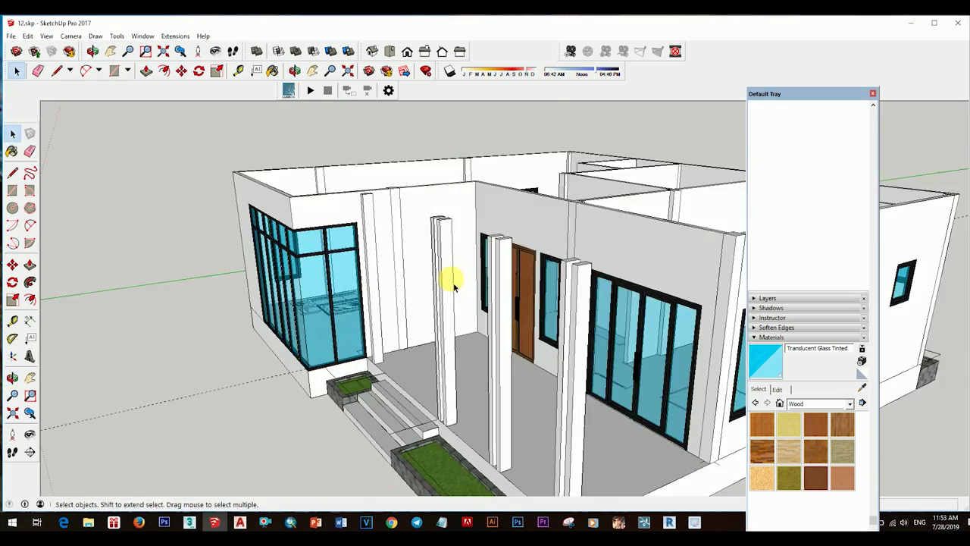
scroll(454, 357, up, 3)
key(q)
middle_drag(493, 401, 517, 398)
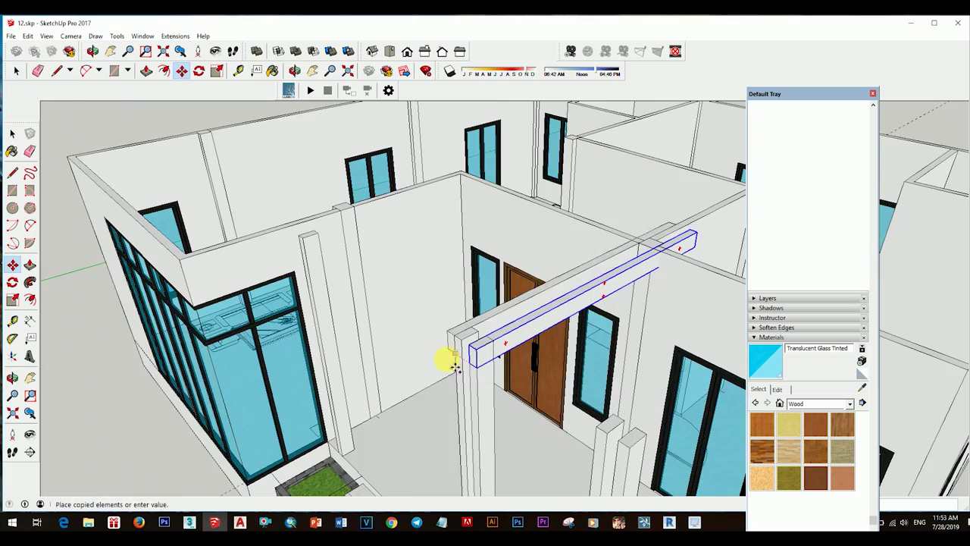
- Inspect the beam resting on the porch post, opening and dismissing its component options
middle_drag(501, 359, 372, 336)
key(q)
click(469, 368)
key(Escape)
scroll(461, 354, down, 5)
key(m)
scroll(372, 303, up, 5)
scroll(523, 347, up, 2)
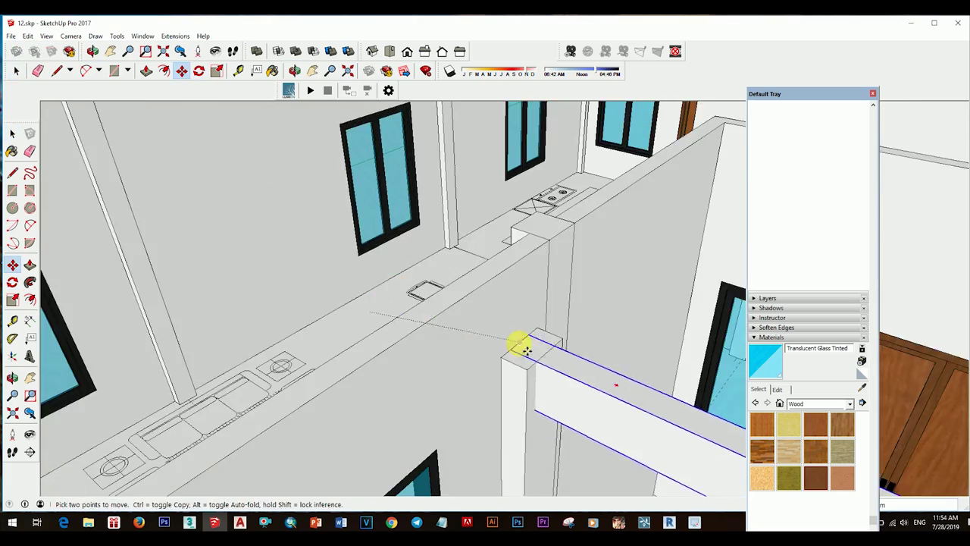
middle_drag(525, 349, 491, 216)
key(space)
right_click(491, 216)
key(Escape)
- View the beam end and select the beam
mouse_move(613, 143)
middle_down()
mouse_move(498, 281)
mouse_move(454, 216)
mouse_move(433, 210)
mouse_move(460, 250)
mouse_move(513, 217)
mouse_move(500, 190)
middle_up()
scroll(498, 282, down, 2)
key(p)
key(space)
scroll(500, 189, up, 5)
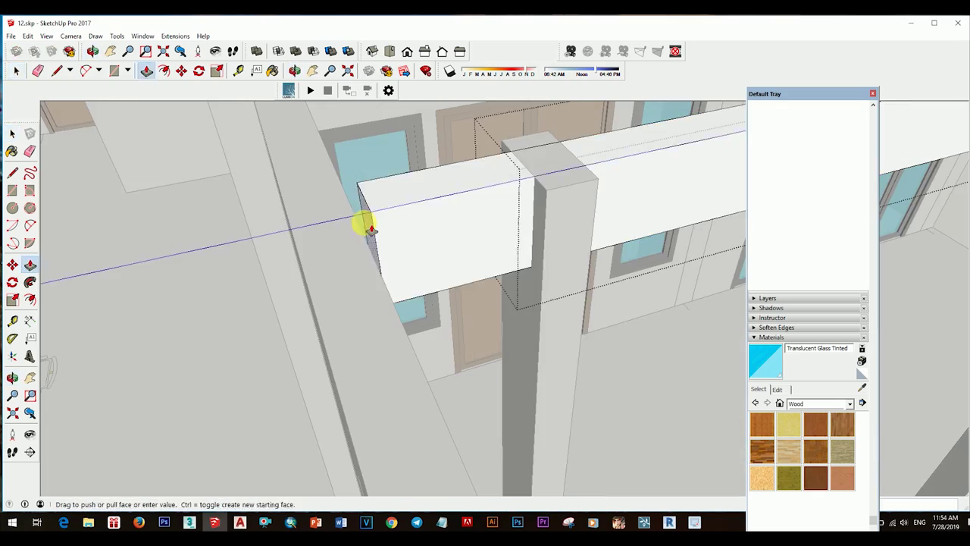
key(space)
scroll(484, 293, down, 10)
scroll(501, 199, up, 5)
click(414, 260)
mouse_move(473, 242)
middle_down()
mouse_move(413, 260)
mouse_move(502, 228)
mouse_move(410, 254)
mouse_move(461, 255)
mouse_move(433, 275)
middle_up()
scroll(424, 255, up, 3)
- Extend the beam's end with Push/Pull so it meets the column
key(p)
key(space)
scroll(473, 253, down, 5)
scroll(433, 275, up, 1)
mouse_move(477, 314)
middle_down()
mouse_move(389, 311)
mouse_move(411, 281)
mouse_move(534, 322)
middle_up()
- Copy the beam onto the other porch posts with Move and Ctrl, checking around the house
key(m)
scroll(415, 280, up, 3)
ctrl+click(421, 303)
key(space)
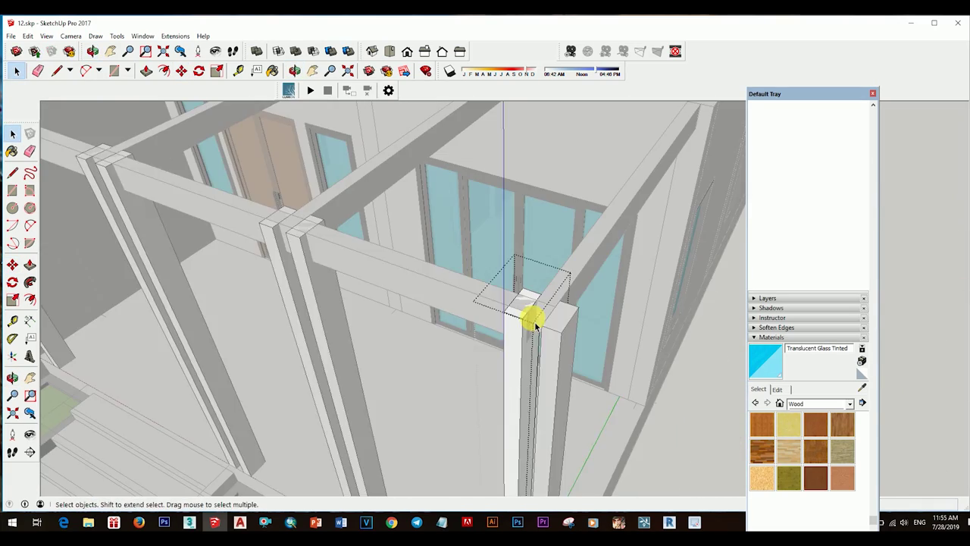
scroll(534, 322, down, 5)
scroll(463, 277, down, 3)
middle_drag(602, 284, 433, 270)
scroll(538, 278, up, 3)
scroll(660, 278, up, 2)
mouse_move(660, 278)
middle_down()
mouse_move(350, 163)
mouse_move(357, 190)
mouse_move(493, 266)
mouse_move(461, 266)
mouse_move(420, 296)
mouse_move(435, 314)
mouse_move(396, 270)
middle_up()
scroll(440, 274, up, 4)
key(r)
click(380, 246)
- Select the flat porch roof slab and orbit toward its edge
key(Escape)
scroll(376, 261, up, 3)
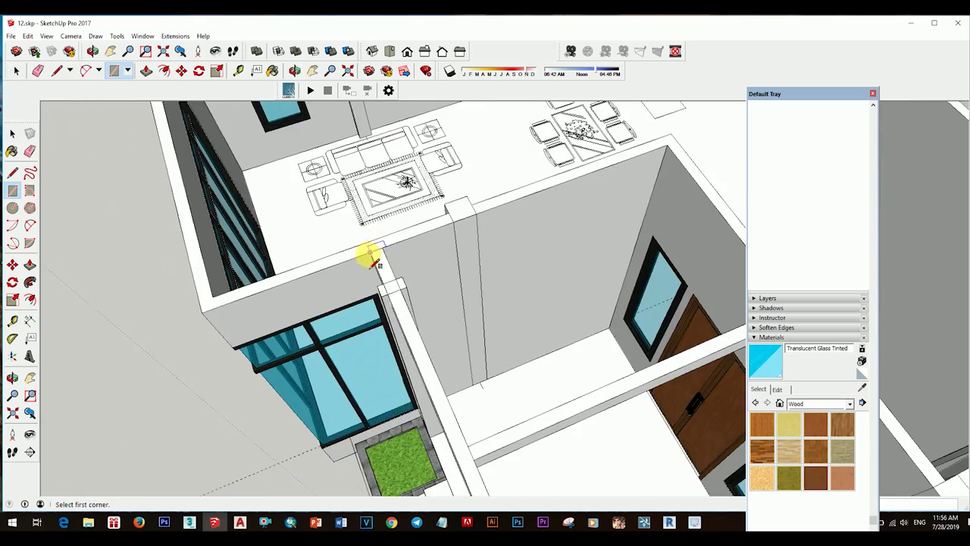
scroll(485, 299, down, 5)
mouse_move(519, 405)
middle_down()
mouse_move(465, 141)
mouse_move(574, 286)
middle_up()
key(space)
click(574, 286)
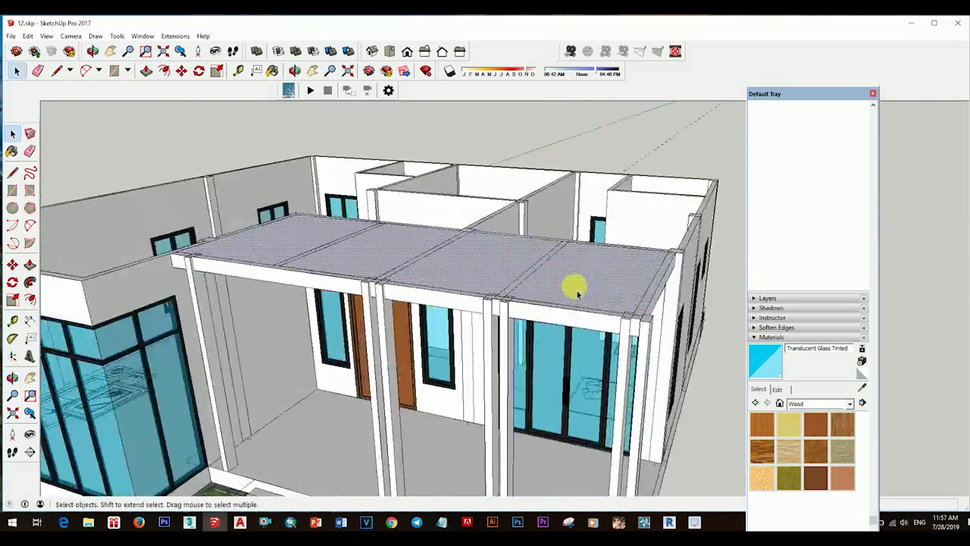
key(s)
middle_drag(574, 340, 379, 288)
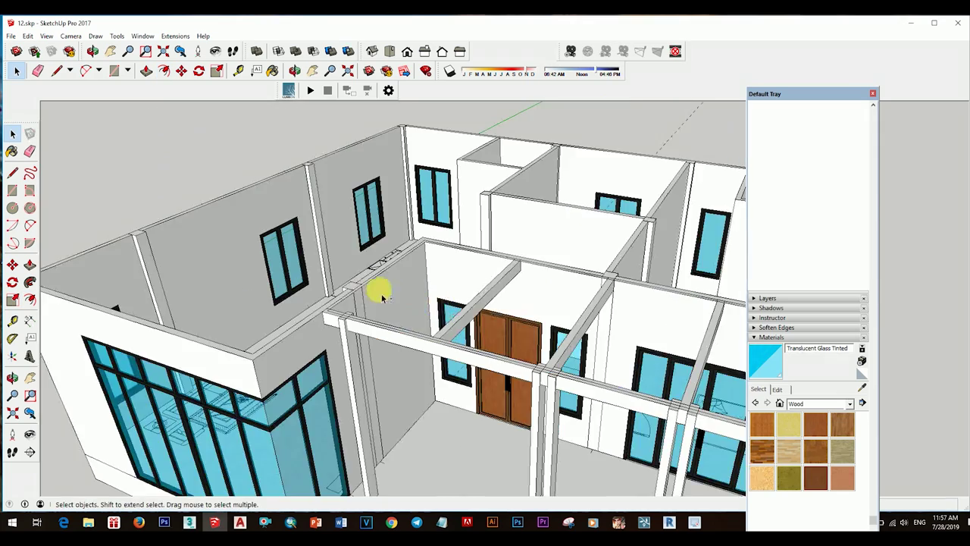
scroll(320, 298, up, 3)
middle_drag(321, 299, 405, 329)
scroll(419, 333, up, 2)
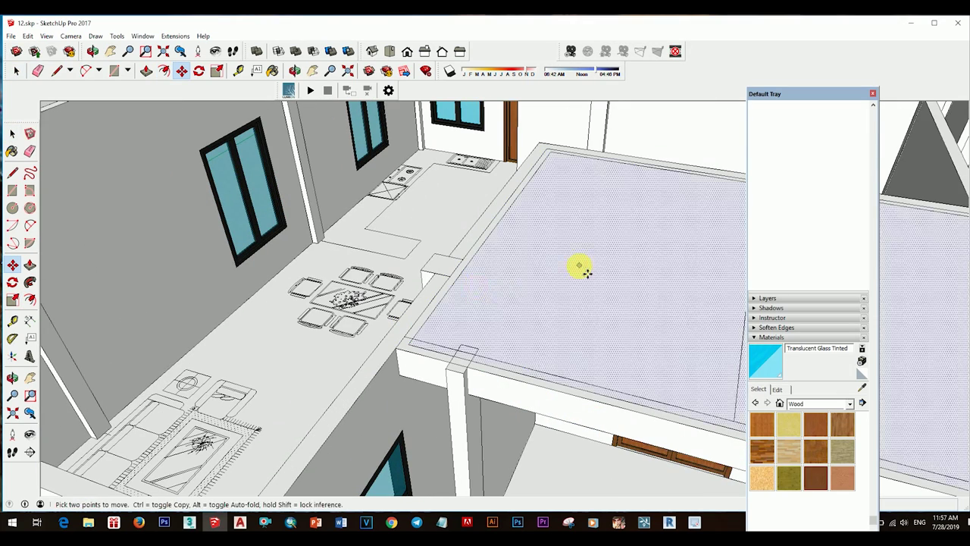
- Copy the slab edge across the slab with Move and Ctrl to form rafters
key(m)
key(ctrl)
click(501, 287)
middle_drag(500, 287, 477, 224)
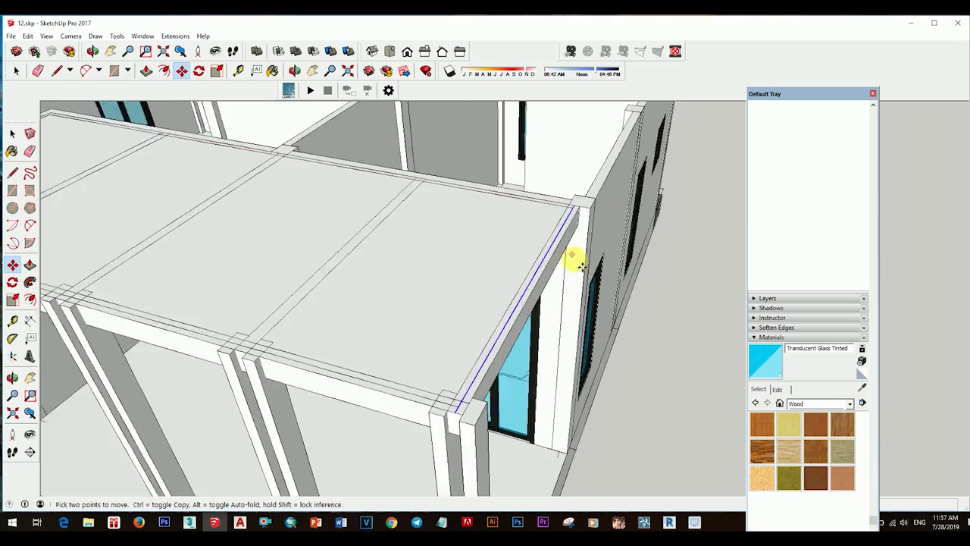
scroll(578, 264, down, 4)
mouse_move(556, 275)
middle_down()
mouse_move(618, 281)
mouse_move(558, 190)
mouse_move(487, 194)
mouse_move(511, 204)
mouse_move(529, 334)
mouse_move(507, 136)
mouse_move(650, 271)
mouse_move(704, 217)
mouse_move(496, 251)
mouse_move(439, 318)
mouse_move(513, 281)
middle_up()
- Erase the flat roof slab, leaving the rafters over the beams
scroll(650, 271, up, 3)
right_click(671, 174)
click(672, 285)
click(496, 181)
middle_drag(497, 184, 546, 246)
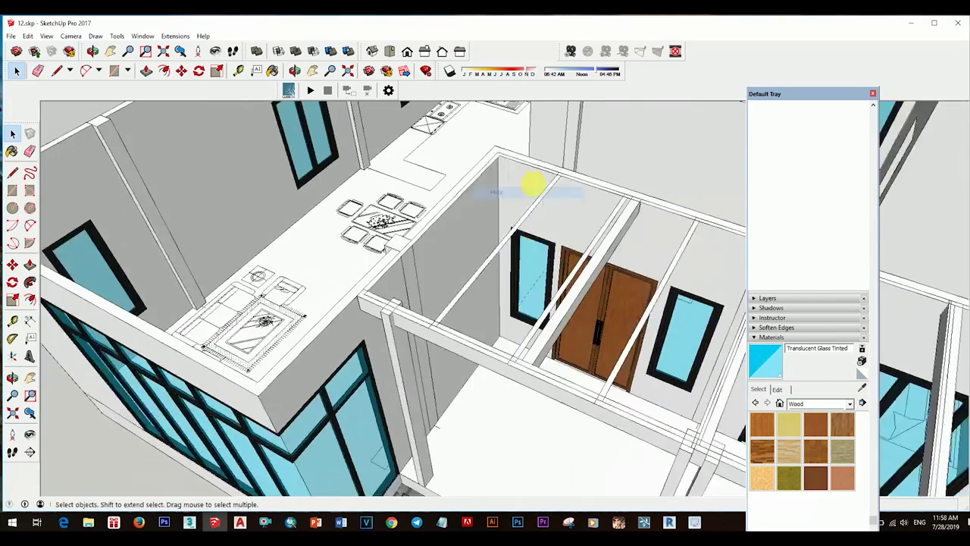
- Erase the stray edges at the beam junction
scroll(464, 269, up, 5)
key(e)
scroll(460, 286, down, 3)
middle_drag(466, 281, 513, 342)
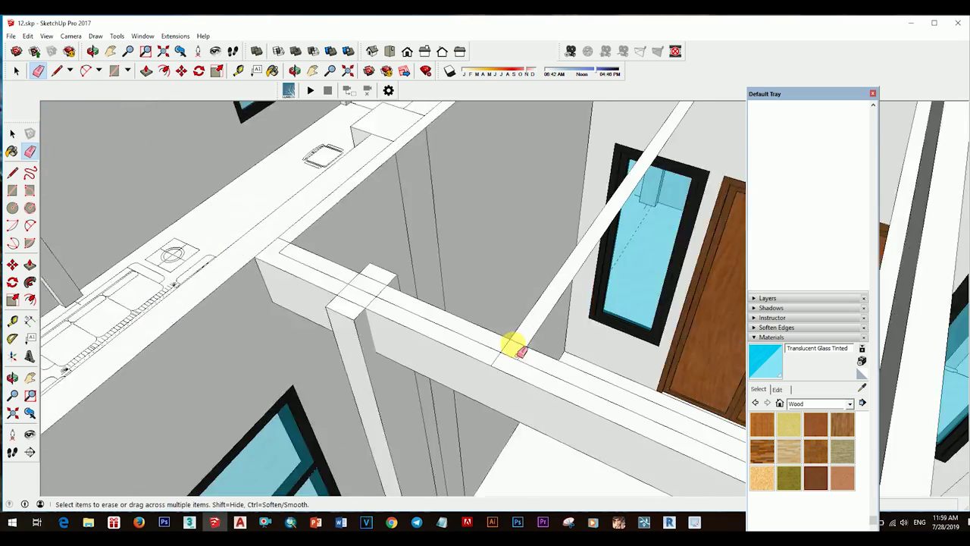
scroll(513, 349, up, 3)
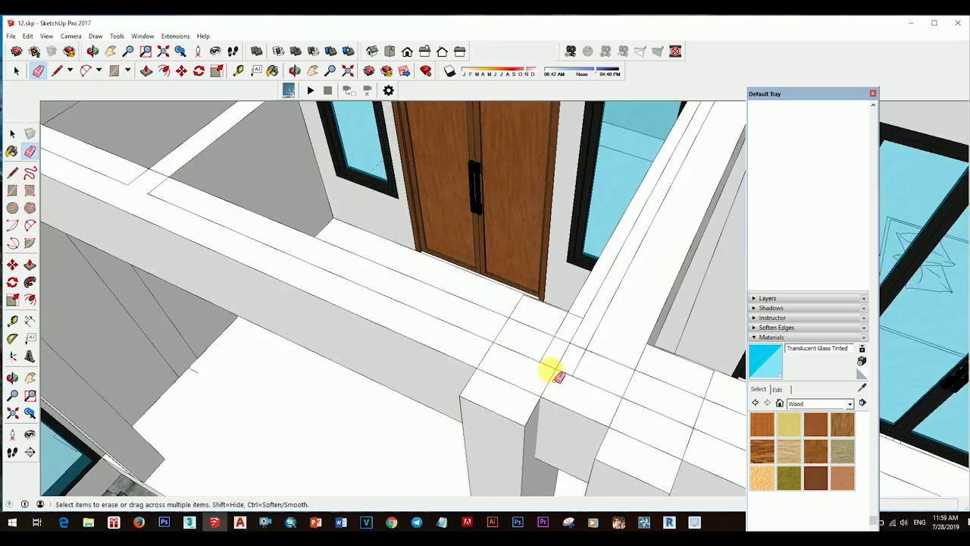
middle_drag(551, 371, 542, 375)
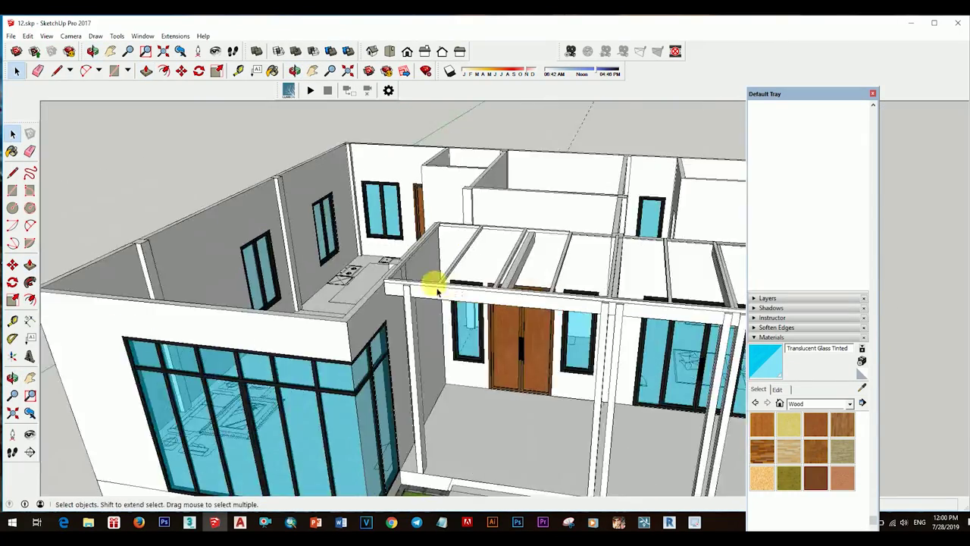
- Draw a flat roof panel over the rafters and make it a group
middle_drag(437, 291, 455, 279)
middle_drag(469, 187, 473, 287)
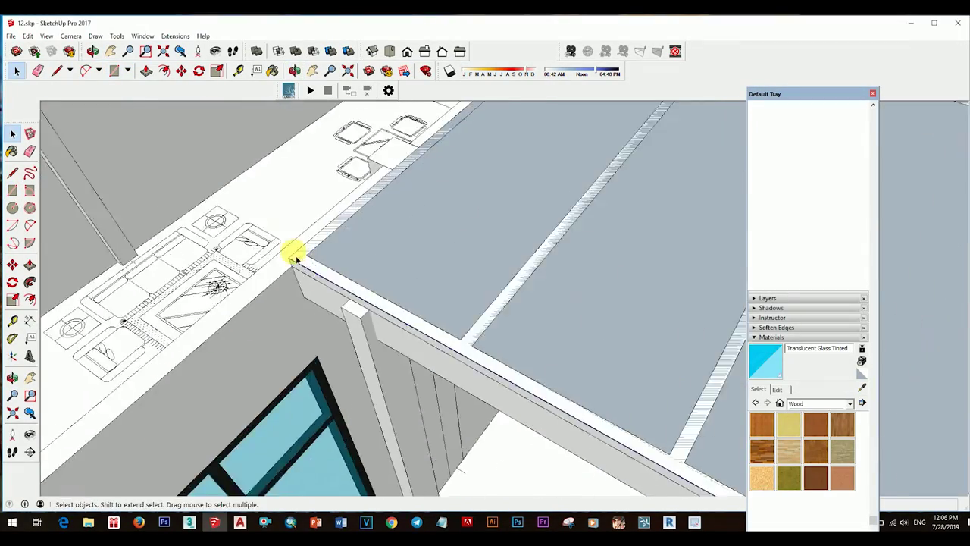
middle_drag(296, 259, 465, 294)
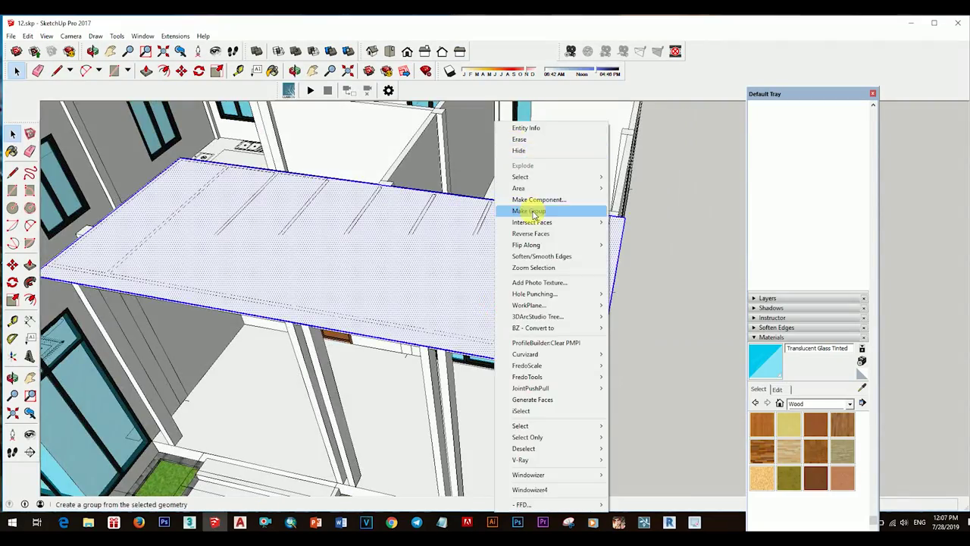
click(533, 211)
middle_drag(472, 156, 577, 307)
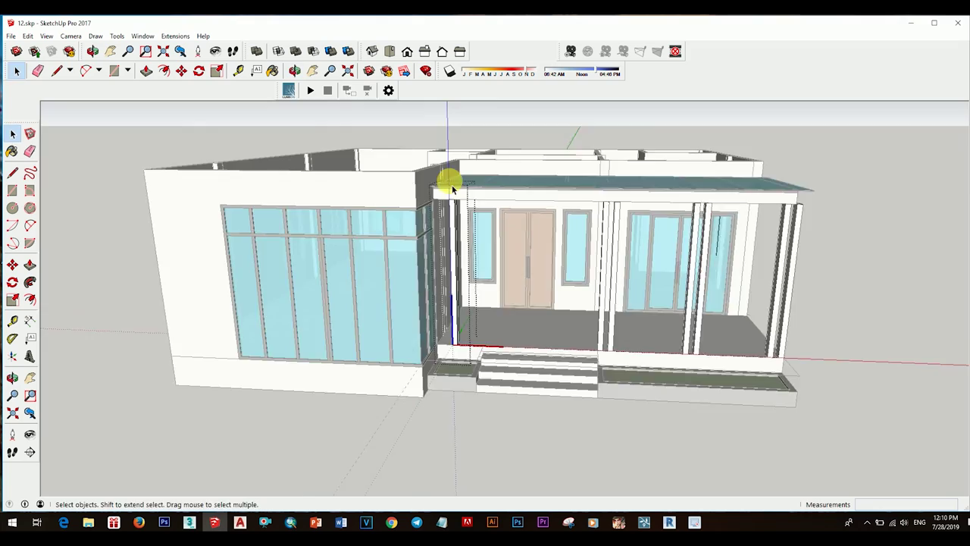
- Push/Pull the post beside the wall up to the glass roof, then orbit out to the whole house
key(p)
scroll(452, 189, up, 5)
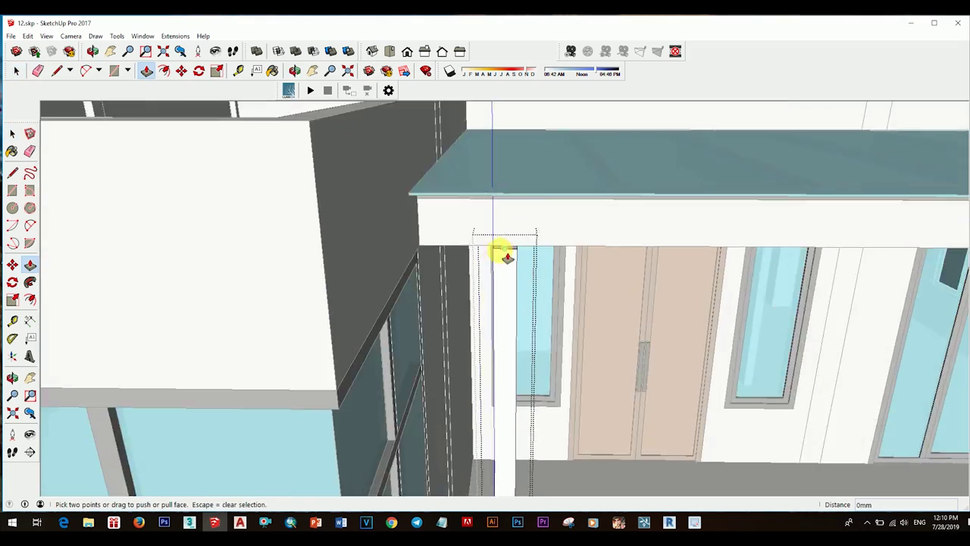
scroll(505, 253, up, 3)
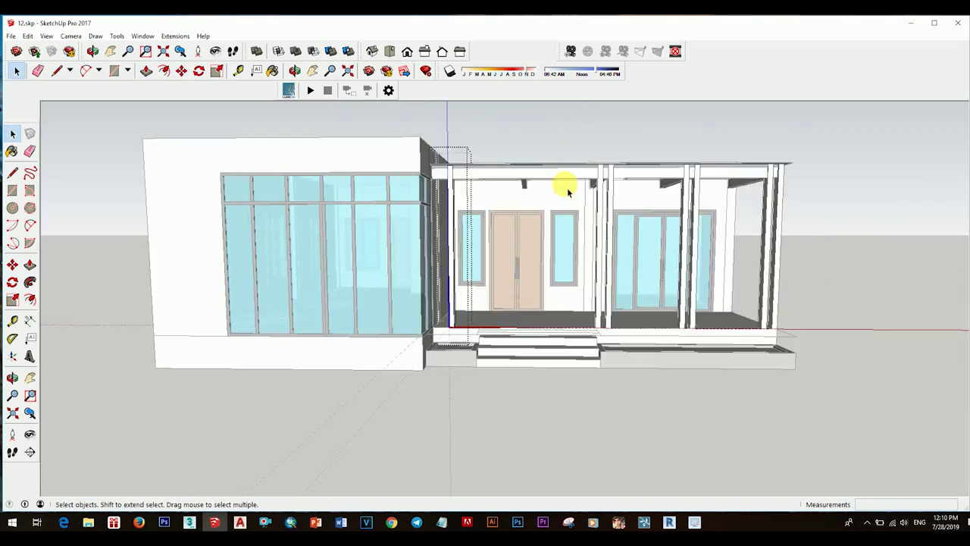
middle_drag(563, 185, 510, 166)
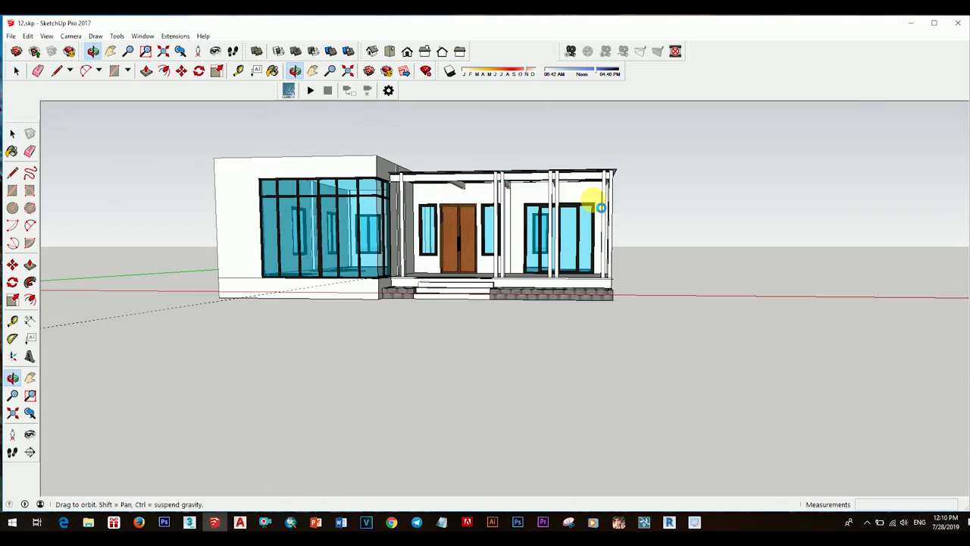
mouse_move(535, 201)
mouse_down()
mouse_move(513, 210)
mouse_move(558, 158)
mouse_move(496, 219)
mouse_up()
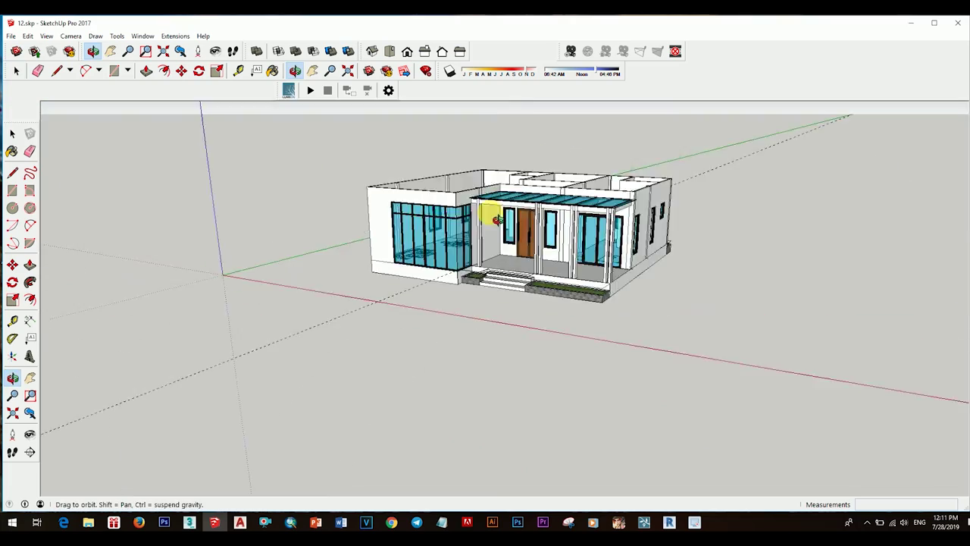
- Orbit and zoom around the house to bring the upper roof slab into view
scroll(506, 344, up, 3)
scroll(491, 243, up, 3)
mouse_move(459, 253)
mouse_down()
mouse_move(715, 184)
mouse_move(706, 307)
mouse_up()
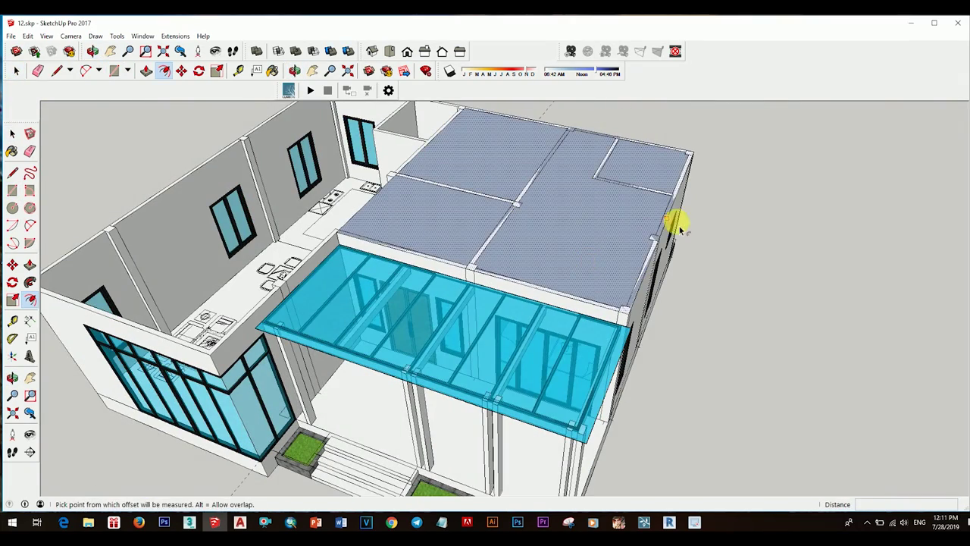
scroll(493, 288, up, 3)
key(l)
scroll(514, 293, up, 2)
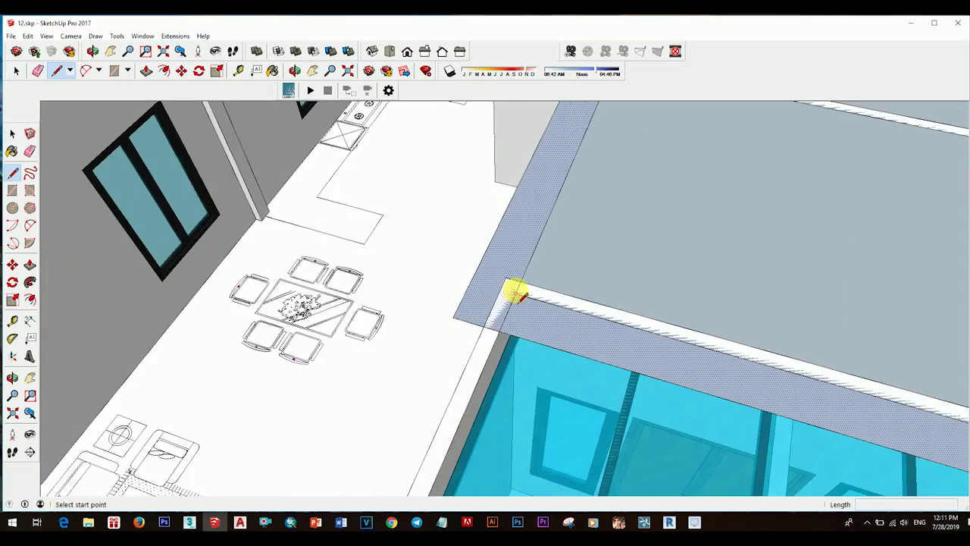
scroll(533, 237, up, 2)
scroll(563, 213, down, 3)
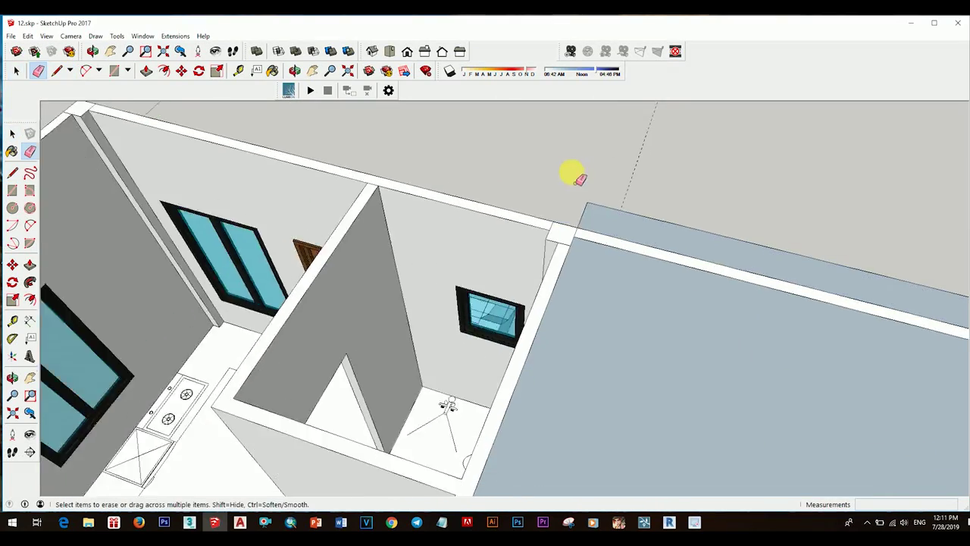
scroll(545, 191, down, 3)
mouse_move(545, 191)
middle_down()
mouse_move(682, 310)
mouse_move(609, 337)
middle_up()
scroll(608, 337, up, 3)
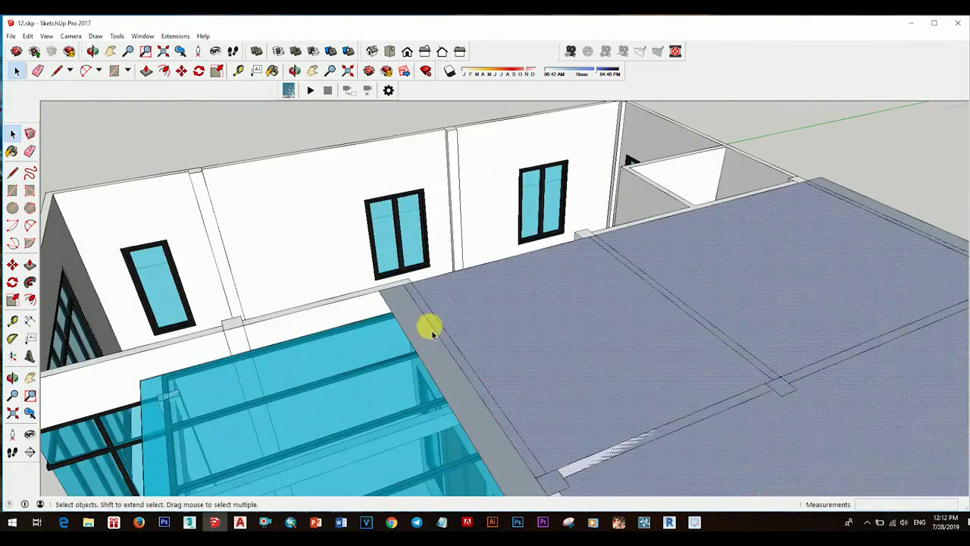
scroll(743, 286, down, 2)
middle_drag(743, 286, 649, 318)
scroll(567, 322, down, 1)
key(p)
scroll(567, 322, down, 3)
mouse_move(559, 303)
middle_down()
mouse_move(610, 320)
mouse_move(607, 268)
mouse_move(727, 225)
mouse_move(615, 351)
middle_up()
- Start a line at the roof corner and inspect the slab's side edge and glass canopy
key(space)
scroll(484, 283, up, 3)
scroll(484, 284, down, 2)
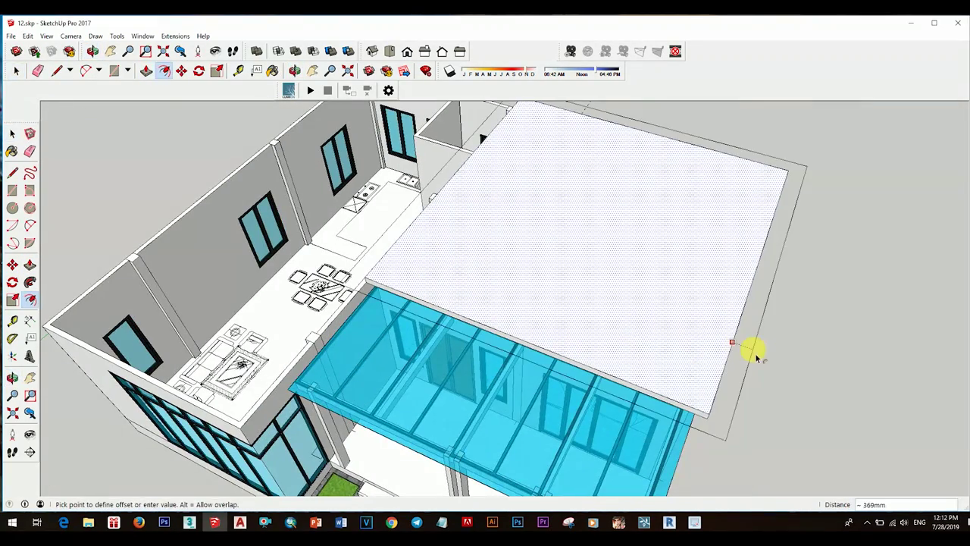
mouse_move(732, 394)
middle_down()
mouse_move(624, 217)
mouse_move(581, 351)
middle_up()
key(l)
scroll(568, 369, up, 3)
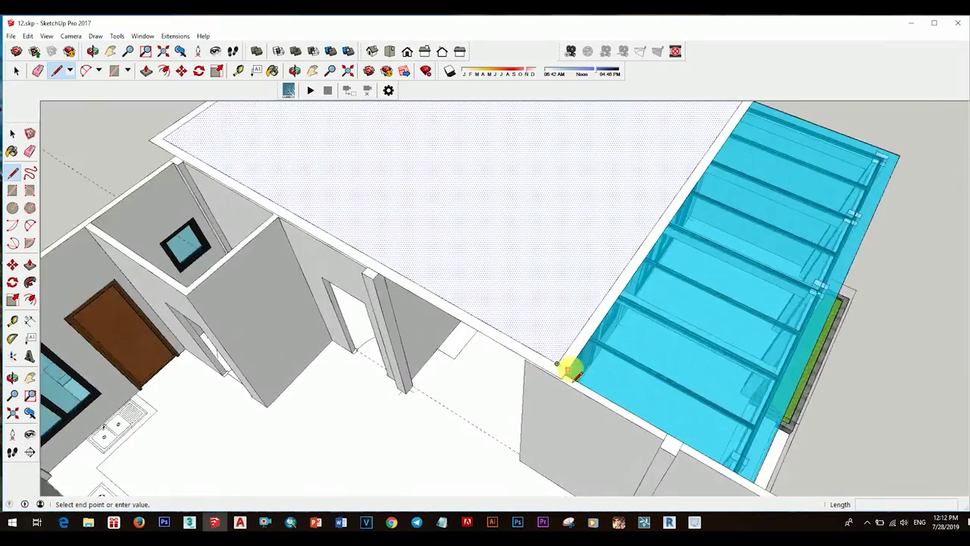
scroll(402, 244, up, 2)
click(401, 244)
key(e)
middle_drag(402, 244, 407, 274)
mouse_move(343, 194)
middle_down()
mouse_move(541, 346)
mouse_move(617, 375)
mouse_move(632, 246)
middle_up()
- Select the upper roof slab and turn it into a group
key(space)
mouse_move(614, 325)
middle_down()
mouse_move(519, 156)
mouse_move(725, 270)
mouse_move(649, 308)
middle_up()
key(space)
mouse_move(554, 286)
middle_down()
mouse_move(692, 318)
mouse_move(784, 232)
mouse_move(435, 190)
mouse_move(520, 260)
mouse_move(671, 314)
mouse_move(546, 167)
middle_up()
click(546, 167)
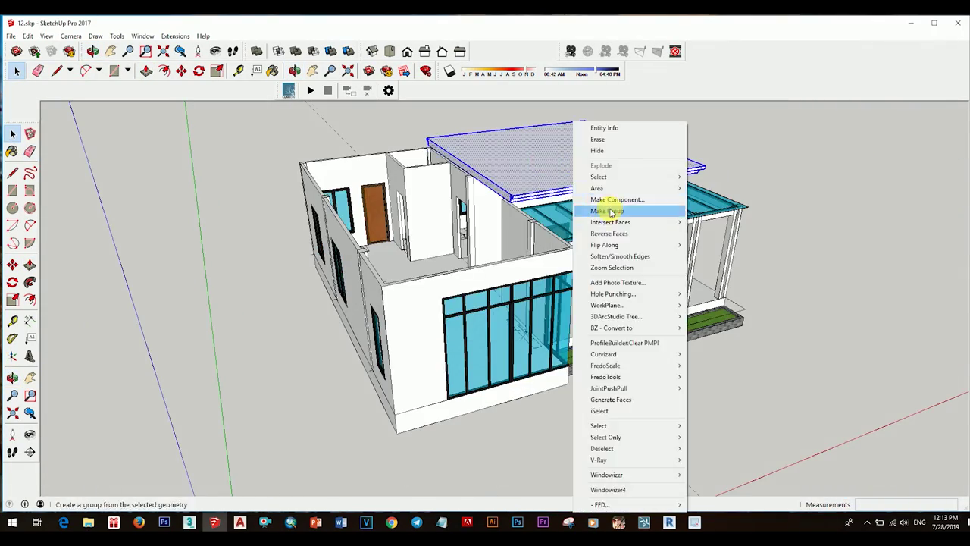
key(r)
click(507, 259)
middle_drag(507, 260, 603, 298)
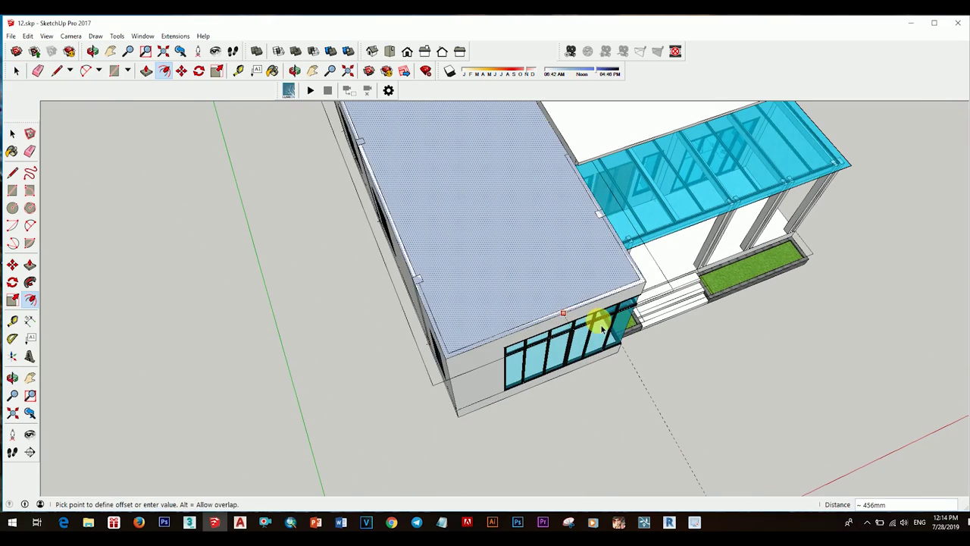
- Erase the leftover roof edge through its right-click menu
mouse_move(600, 324)
middle_down()
mouse_move(447, 160)
mouse_move(492, 256)
middle_up()
key(space)
right_click(606, 218)
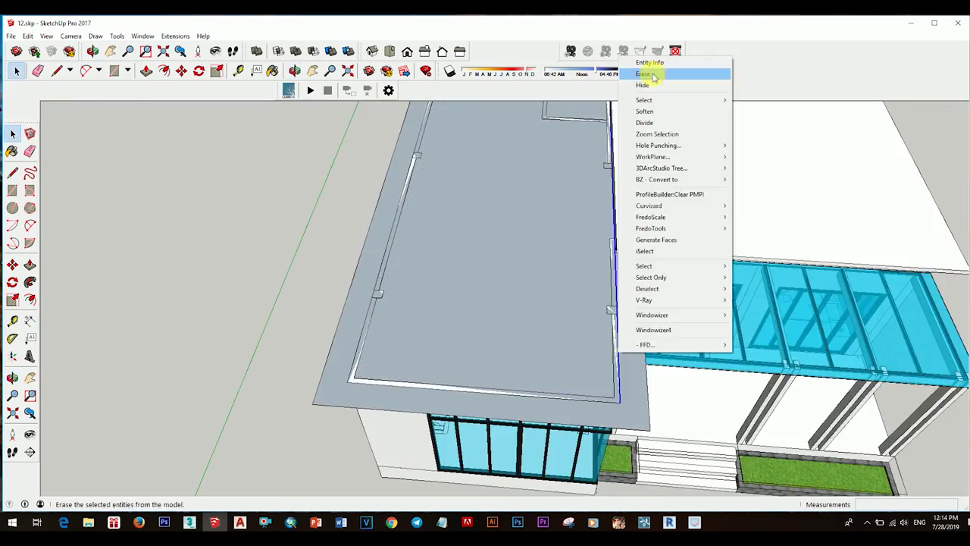
scroll(385, 270, down, 5)
- Push the roof face up about 1000mm into a tall solid slab
middle_drag(385, 270, 582, 331)
mouse_move(538, 242)
middle_down()
mouse_move(536, 218)
mouse_move(684, 252)
middle_up()
mouse_move(614, 290)
middle_down()
mouse_move(521, 288)
mouse_move(629, 308)
mouse_move(516, 245)
mouse_move(649, 401)
middle_up()
click(521, 288)
scroll(574, 289, up, 5)
scroll(629, 307, down, 3)
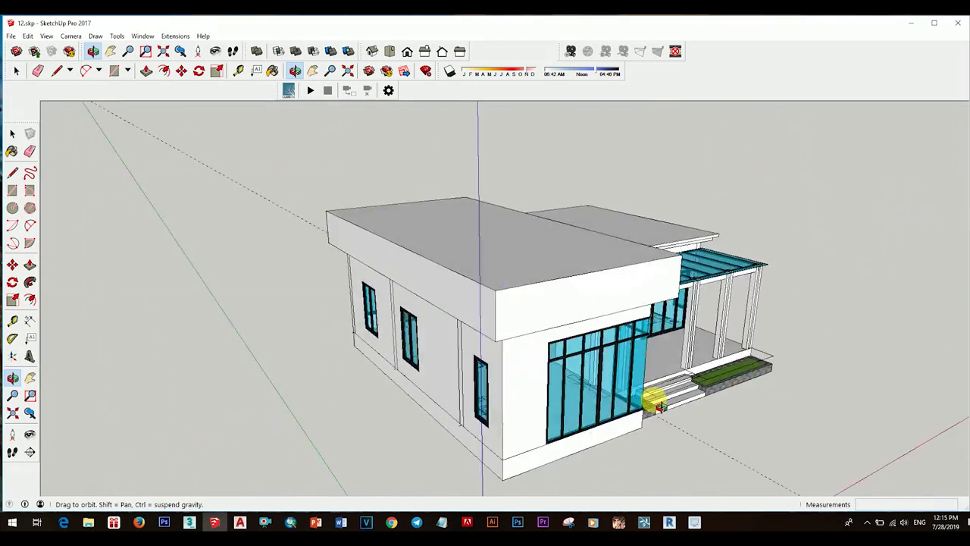
scroll(552, 364, up, 2)
- Reshape the roof faces with Offset and Push/Pull toward a single slope
mouse_move(552, 364)
middle_down()
mouse_move(315, 231)
mouse_move(445, 267)
middle_up()
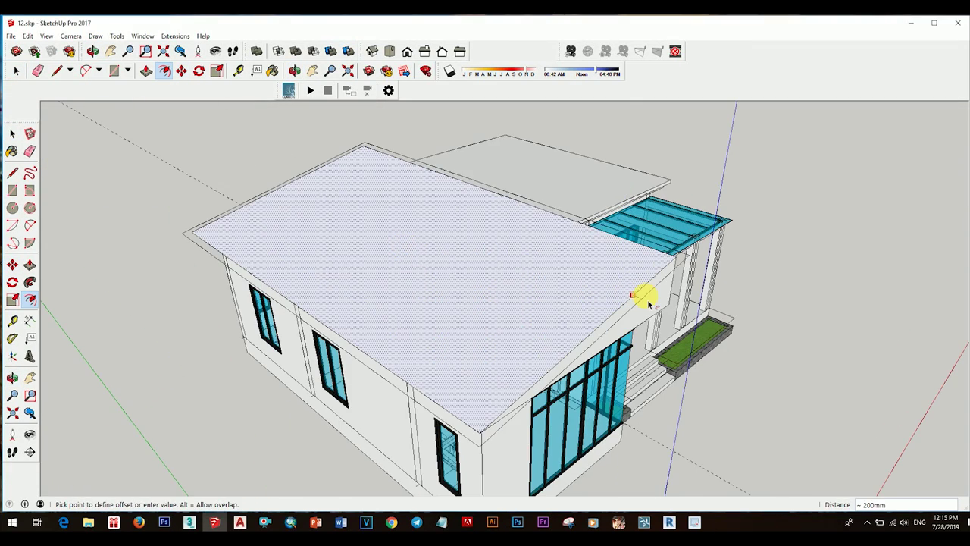
key(space)
mouse_move(643, 296)
middle_down()
mouse_move(422, 167)
mouse_move(427, 145)
mouse_move(613, 299)
mouse_move(505, 243)
mouse_move(435, 182)
mouse_move(656, 321)
mouse_move(777, 313)
mouse_move(660, 199)
mouse_move(767, 360)
middle_up()
scroll(612, 298, up, 2)
key(p)
mouse_move(737, 259)
middle_down()
mouse_move(713, 277)
mouse_move(645, 210)
mouse_move(696, 252)
mouse_move(721, 303)
mouse_move(756, 283)
mouse_move(634, 199)
mouse_move(581, 190)
middle_up()
key(f)
key(space)
key(p)
key(space)
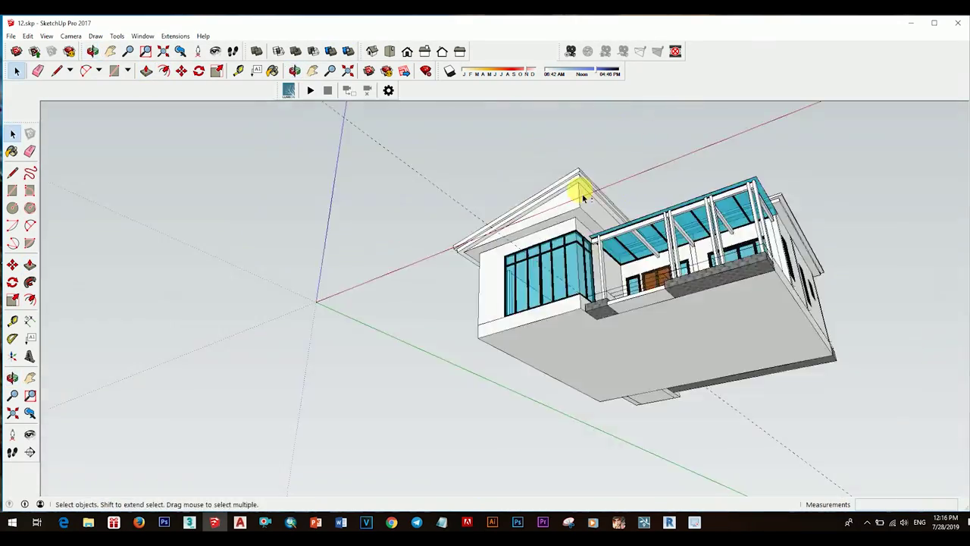
- Erase the stray edges left around the roof slab's underside
scroll(704, 375, up, 5)
key(e)
mouse_move(690, 379)
middle_down()
mouse_move(548, 346)
mouse_move(697, 325)
middle_up()
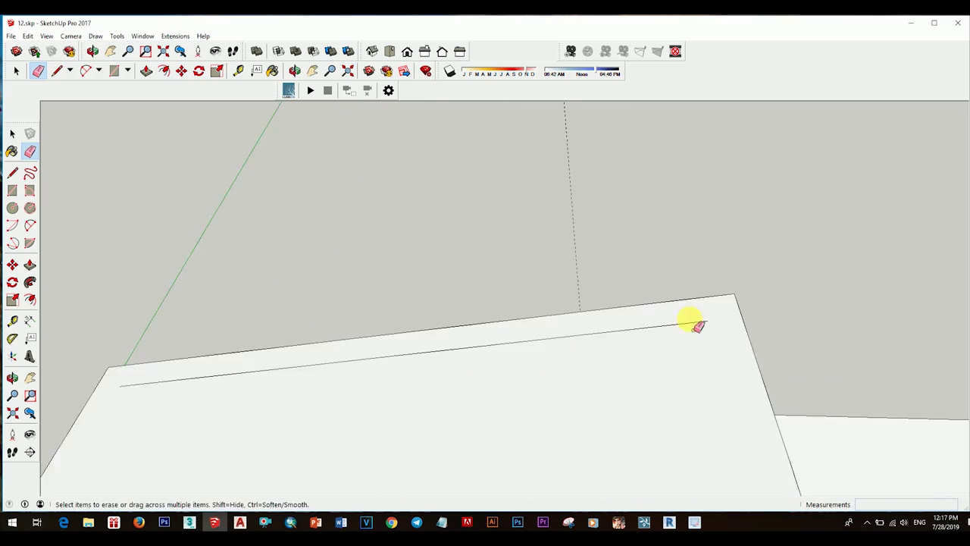
key(space)
scroll(556, 310, down, 5)
scroll(556, 310, down, 3)
middle_drag(556, 310, 728, 146)
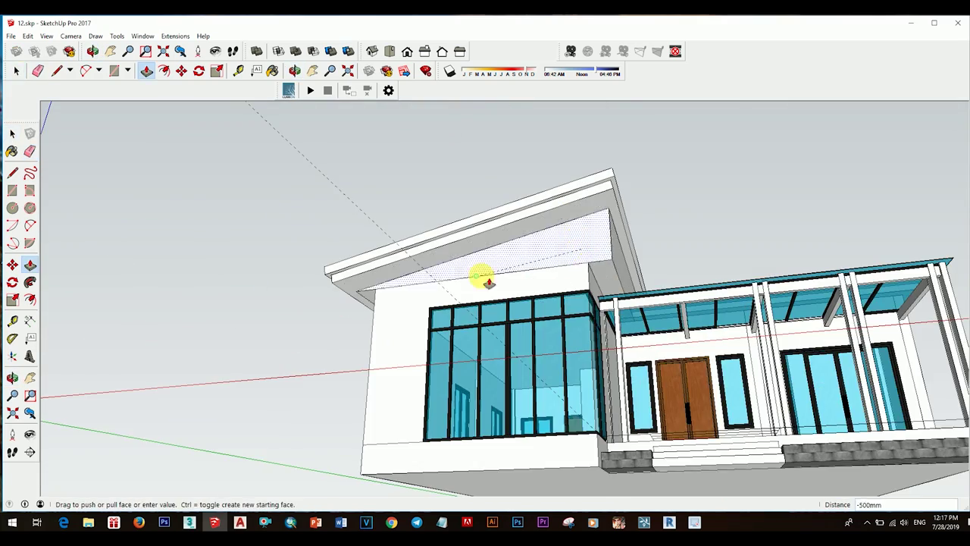
- Push the gable face back -500mm under the roof and start a line at the eave corner
middle_drag(485, 280, 530, 245)
scroll(591, 301, up, 3)
key(l)
mouse_move(623, 246)
middle_down()
mouse_move(747, 237)
mouse_move(407, 218)
middle_up()
key(l)
scroll(492, 216, up, 4)
click(526, 212)
scroll(638, 269, down, 5)
mouse_move(639, 269)
middle_down()
mouse_move(563, 299)
mouse_move(439, 316)
mouse_move(596, 215)
mouse_move(598, 283)
middle_up()
key(space)
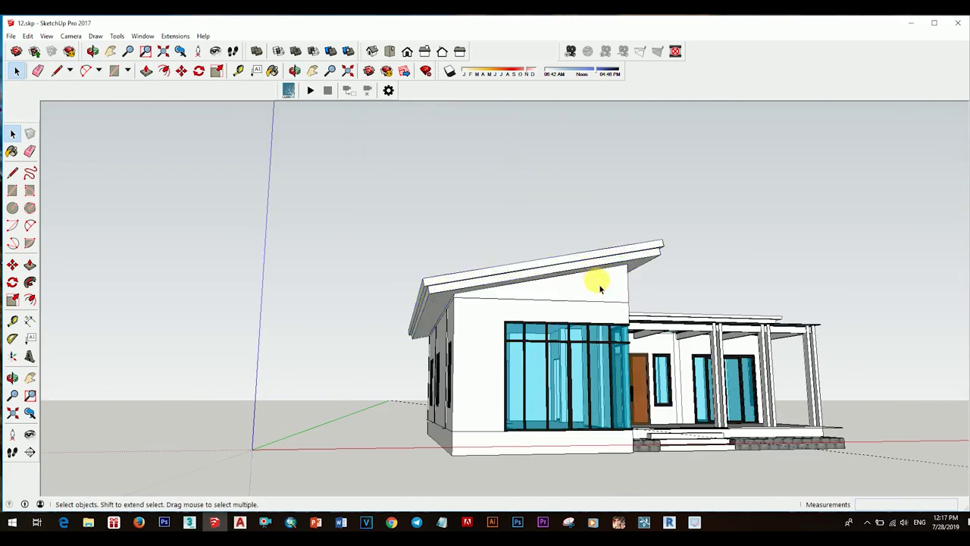
- Orbit in to a low close view of the glazed corner window
click(633, 211)
scroll(715, 296, down, 3)
mouse_move(715, 296)
middle_down()
mouse_move(574, 303)
mouse_move(743, 342)
mouse_move(651, 307)
mouse_move(714, 318)
middle_up()
scroll(742, 342, up, 3)
scroll(675, 273, up, 2)
middle_drag(675, 273, 622, 256)
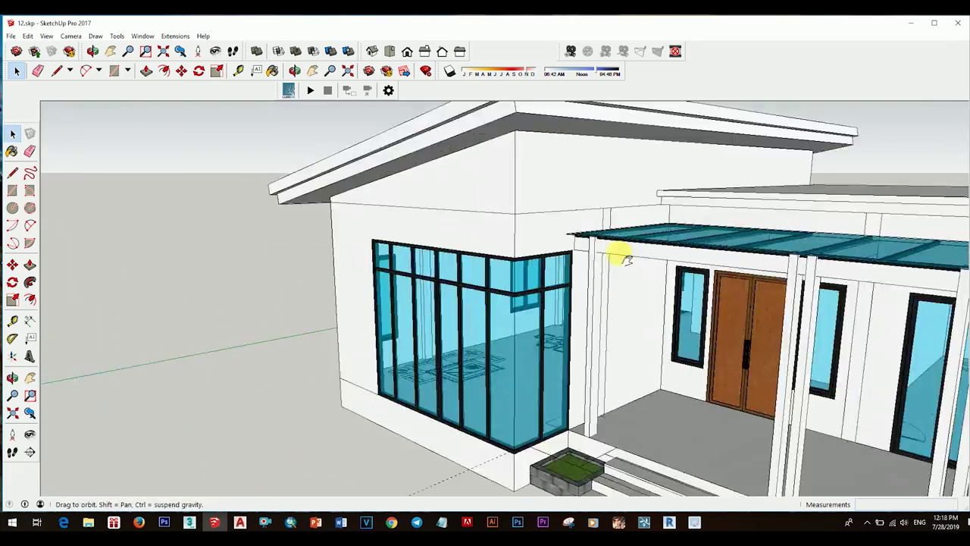
scroll(621, 256, up, 3)
scroll(644, 147, up, 2)
scroll(671, 164, up, 2)
mouse_move(671, 164)
middle_down()
mouse_move(641, 296)
mouse_move(618, 282)
mouse_move(728, 169)
mouse_move(574, 219)
middle_up()
scroll(574, 219, down, 2)
- Push the wall face above the corner window outward into a thin ledge
click(684, 242)
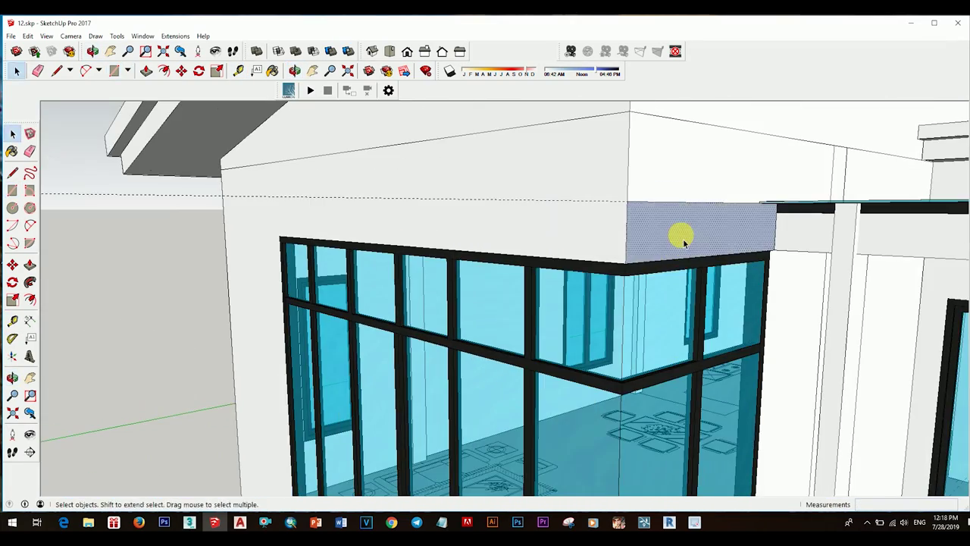
click(698, 243)
mouse_move(698, 243)
middle_down()
mouse_move(660, 255)
mouse_move(601, 253)
mouse_move(609, 249)
mouse_move(485, 169)
mouse_move(491, 232)
middle_up()
key(space)
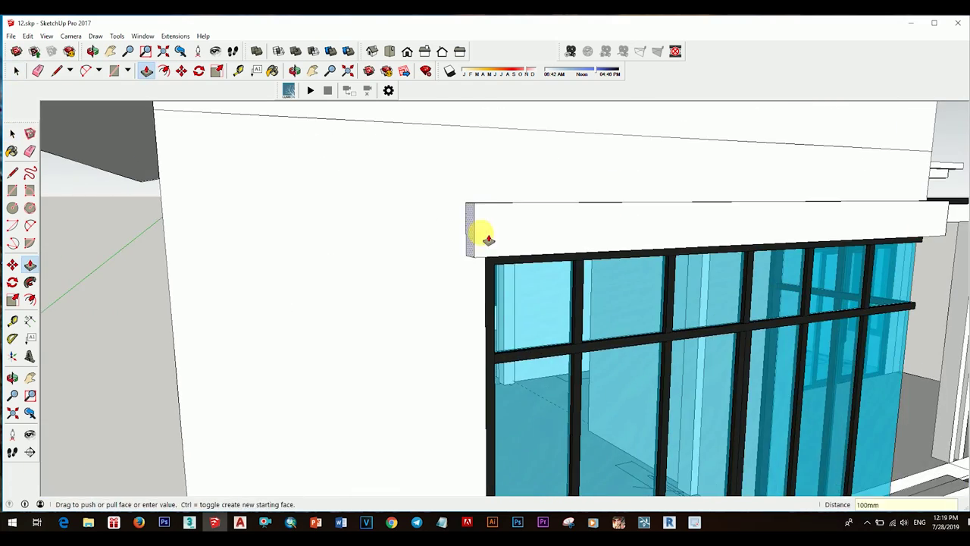
scroll(488, 239, down, 3)
scroll(520, 256, up, 3)
key(l)
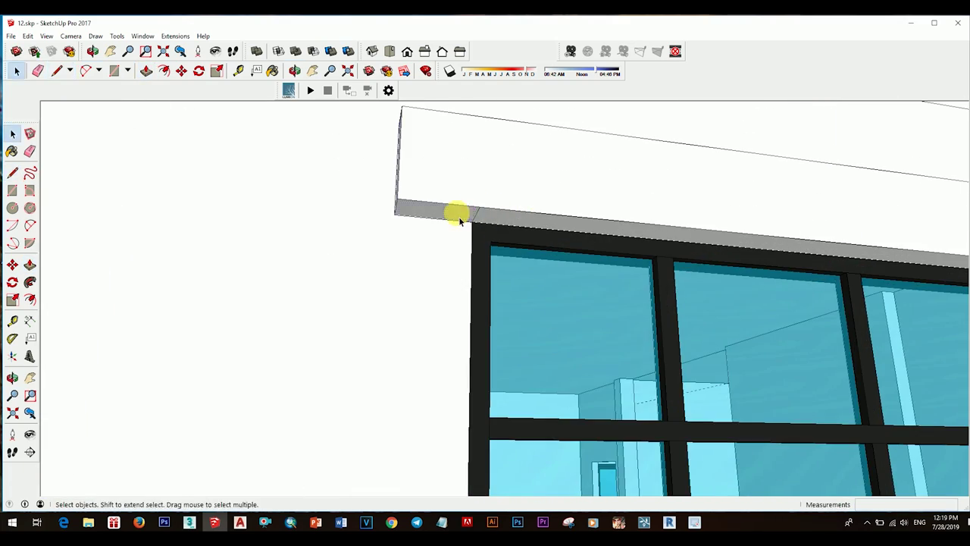
scroll(460, 219, down, 5)
scroll(467, 182, down, 3)
mouse_move(433, 265)
middle_down()
mouse_move(509, 254)
mouse_move(435, 237)
mouse_move(580, 238)
mouse_move(475, 173)
middle_up()
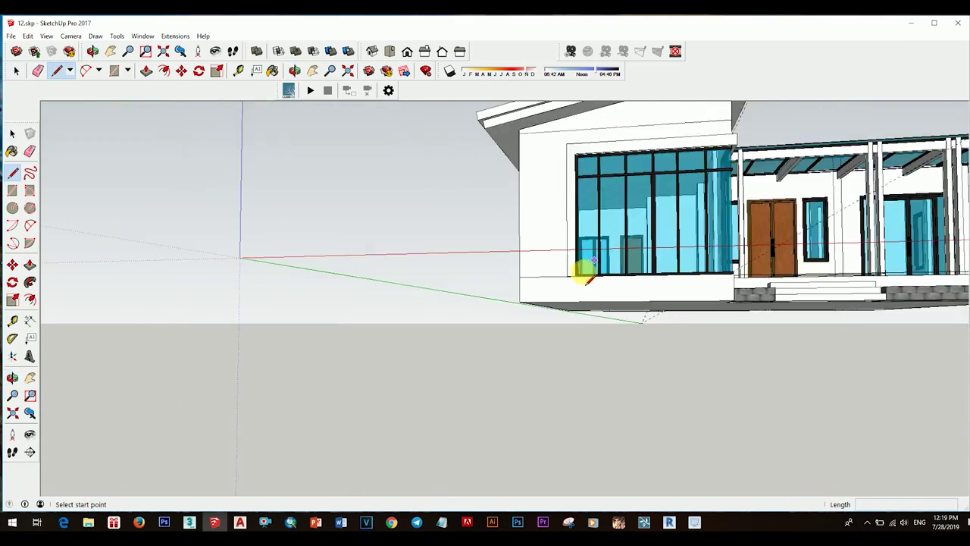
- Set a guide out from the wall base and raise a curb strip into a low wall
middle_drag(588, 278, 684, 324)
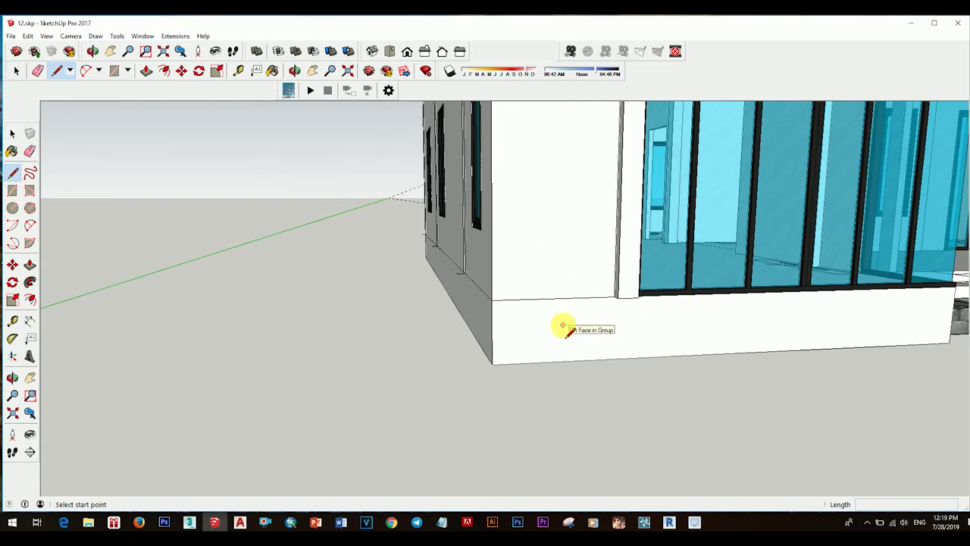
mouse_move(563, 326)
middle_down()
mouse_move(492, 255)
mouse_move(513, 303)
mouse_move(397, 225)
mouse_move(703, 397)
mouse_move(569, 366)
middle_up()
key(t)
click(596, 348)
scroll(592, 409, up, 2)
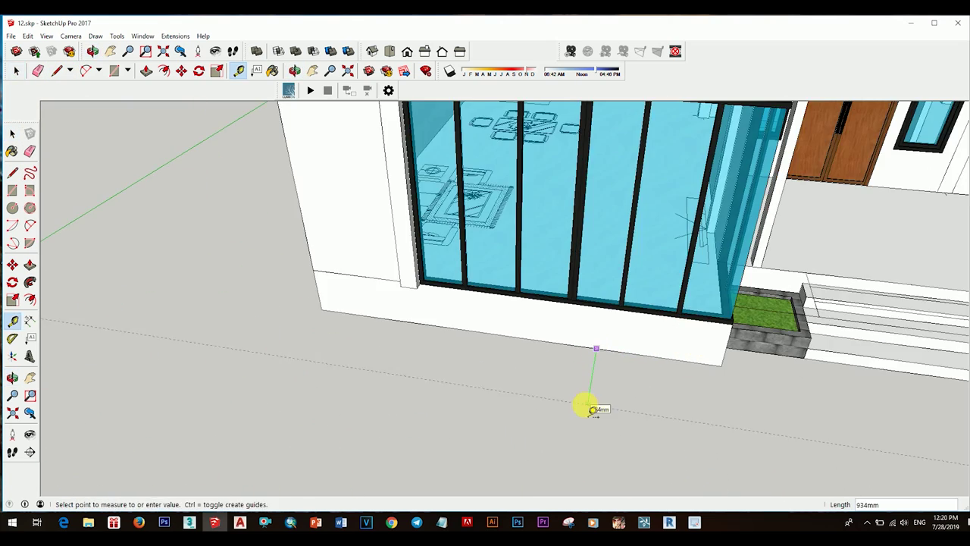
mouse_move(592, 410)
middle_down()
mouse_move(628, 405)
mouse_move(477, 340)
mouse_move(502, 332)
middle_up()
key(space)
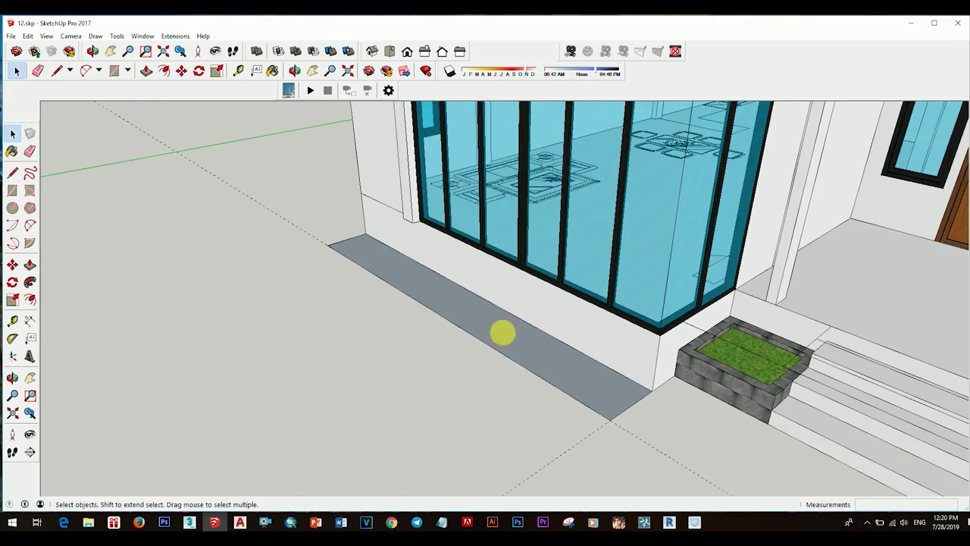
click(534, 350)
- Offset the curb top inward and recess the inner face into a planter bed
key(f)
click(584, 375)
key(p)
click(613, 351)
mouse_move(612, 351)
middle_down()
mouse_move(599, 289)
mouse_move(707, 313)
mouse_move(596, 328)
middle_up()
- Paint the planter walls with Concrete Block
key(b)
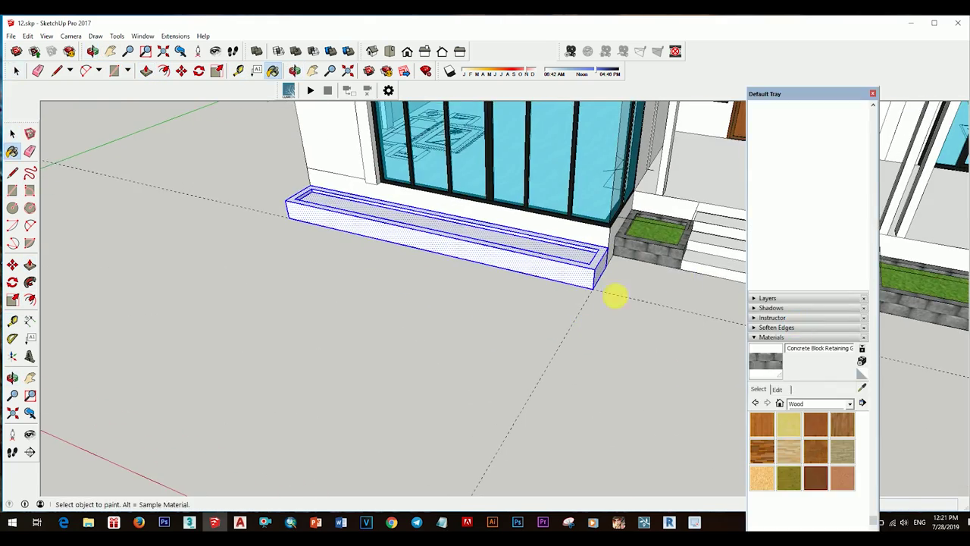
scroll(615, 296, up, 3)
click(637, 318)
scroll(598, 312, down, 3)
click(581, 281)
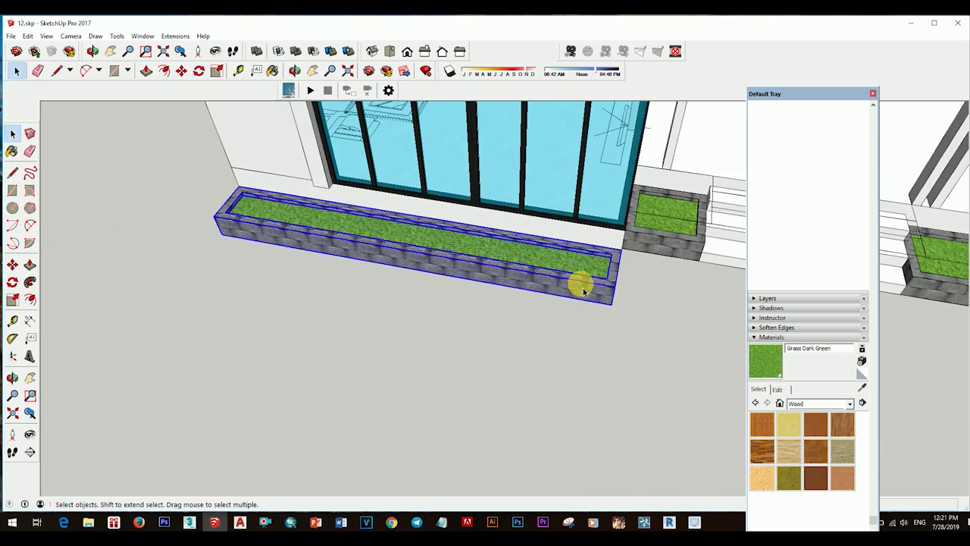
middle_drag(581, 282, 587, 223)
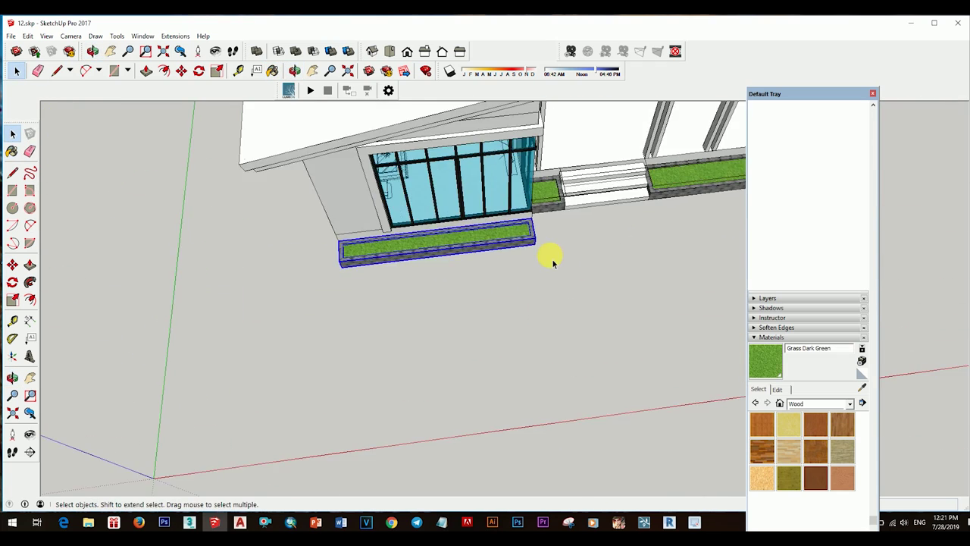
scroll(552, 263, up, 3)
scroll(591, 305, up, 3)
- Offset an inner rectangle on the square slab beside the steps
click(530, 255)
key(f)
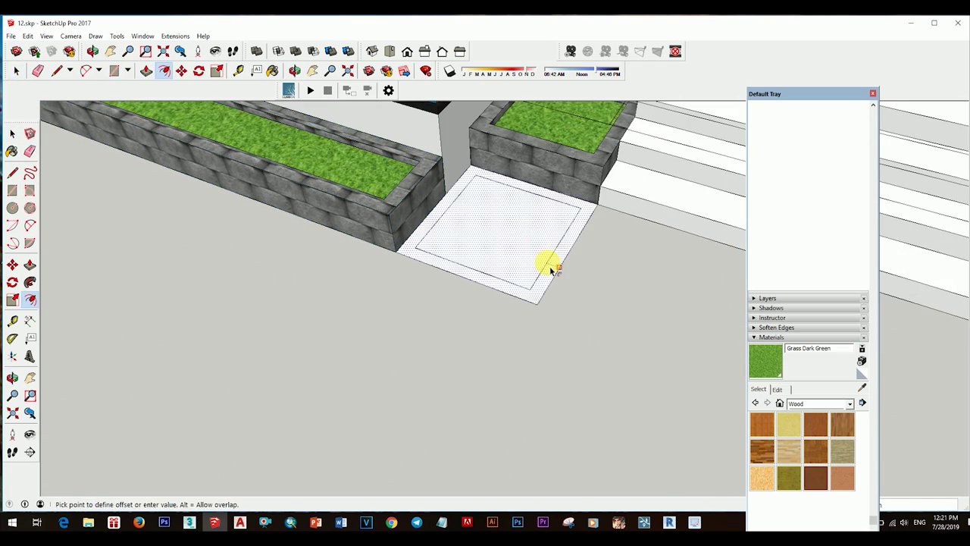
click(551, 269)
key(space)
scroll(561, 268, up, 2)
key(space)
scroll(567, 263, down, 3)
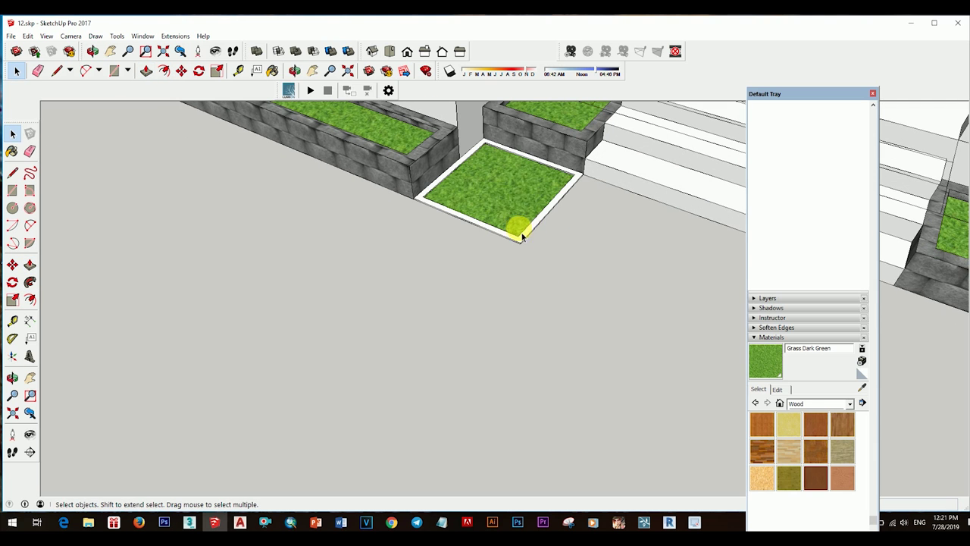
- Paint the slab border with Vegetation Bark Ponderosa as bark edging around the grass
click(848, 406)
click(803, 351)
click(848, 404)
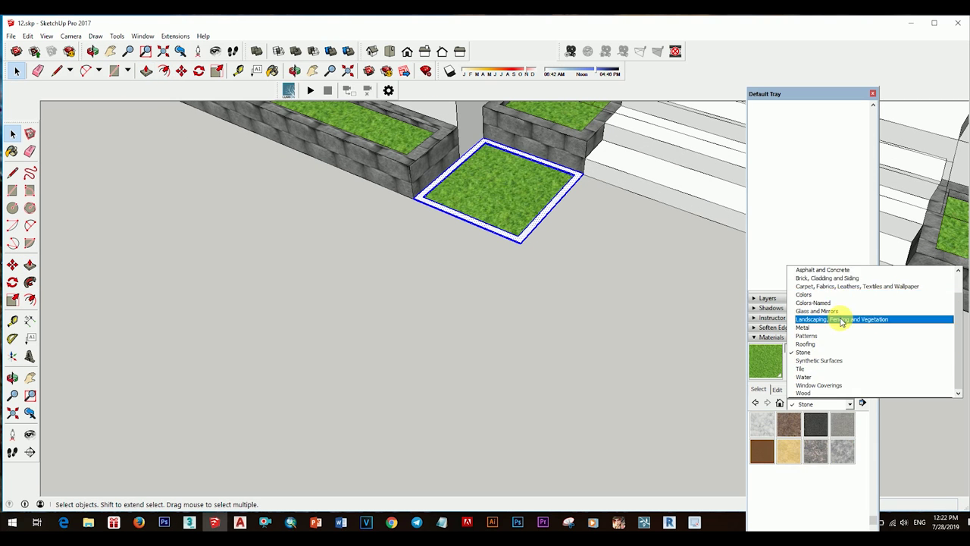
click(816, 452)
scroll(688, 396, up, 2)
scroll(688, 396, down, 2)
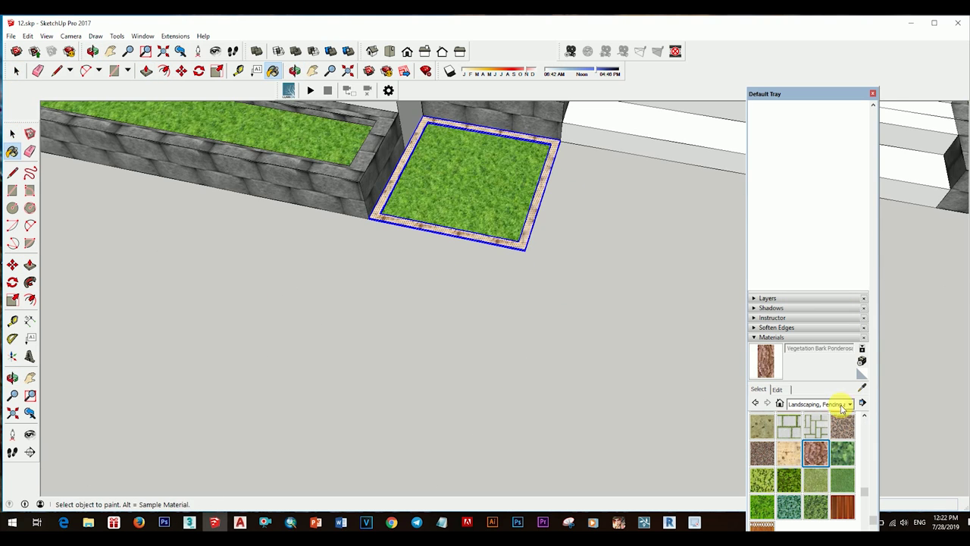
key(space)
scroll(576, 296, down, 3)
right_click(591, 257)
key(Escape)
scroll(515, 273, down, 3)
mouse_move(498, 269)
middle_down()
mouse_move(572, 269)
mouse_move(687, 328)
middle_up()
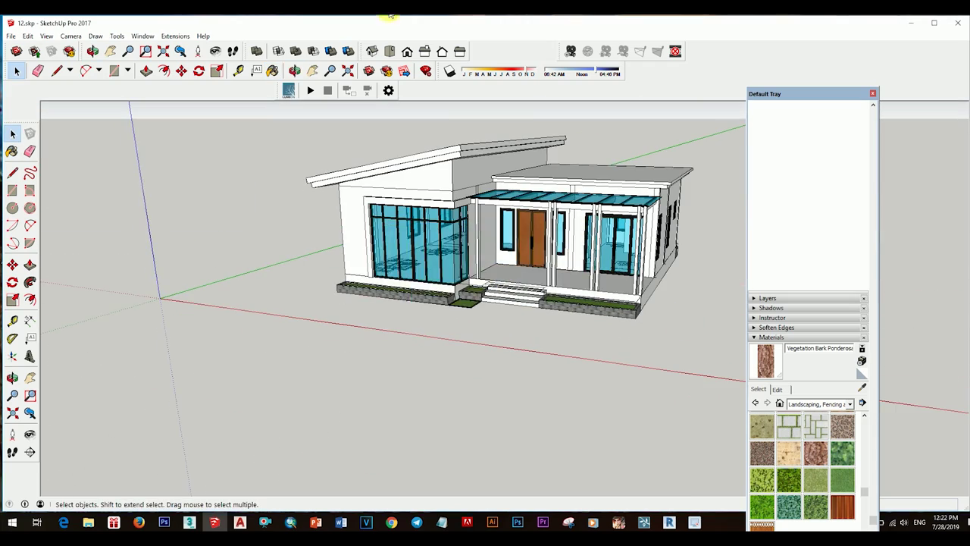
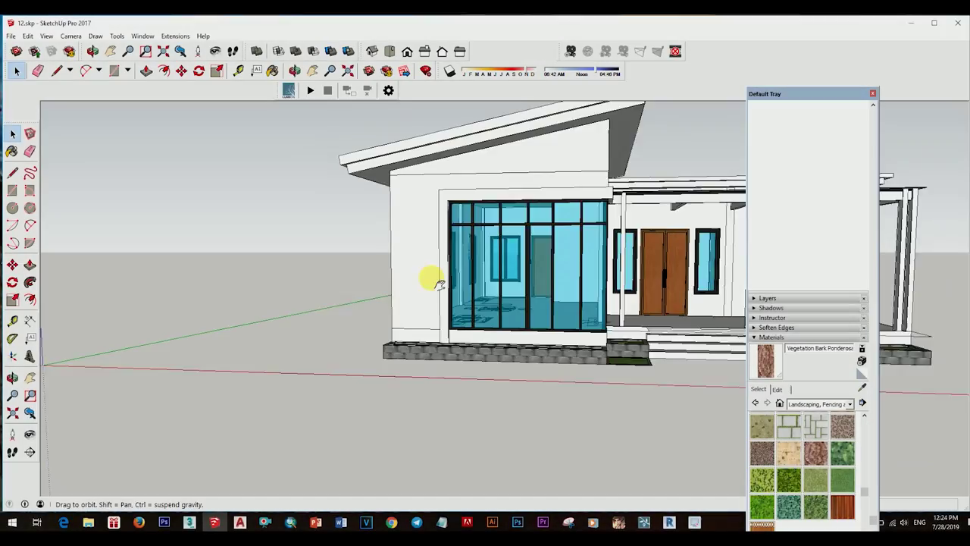
- Paint the corner glass window frame with Stone Marble from the Stone library
middle_drag(438, 283, 500, 208)
right_click(500, 208)
click(856, 409)
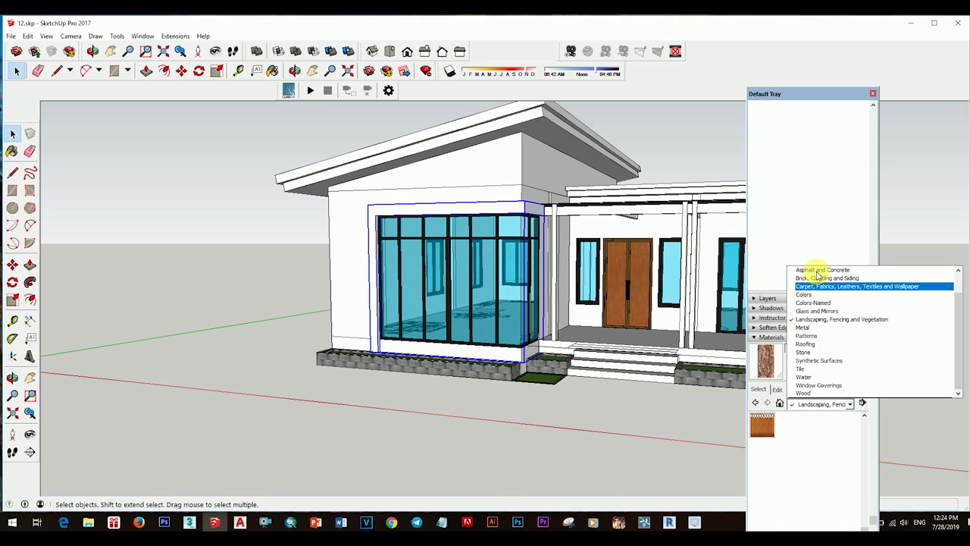
click(815, 453)
click(372, 222)
- Start a line from the roof corner above the side wall
mouse_move(556, 394)
middle_down()
mouse_move(460, 338)
mouse_move(533, 356)
mouse_move(541, 178)
mouse_move(423, 171)
mouse_move(401, 368)
middle_up()
key(l)
click(533, 357)
- Copy a vertical edge repeatedly along the side wall with Move
key(space)
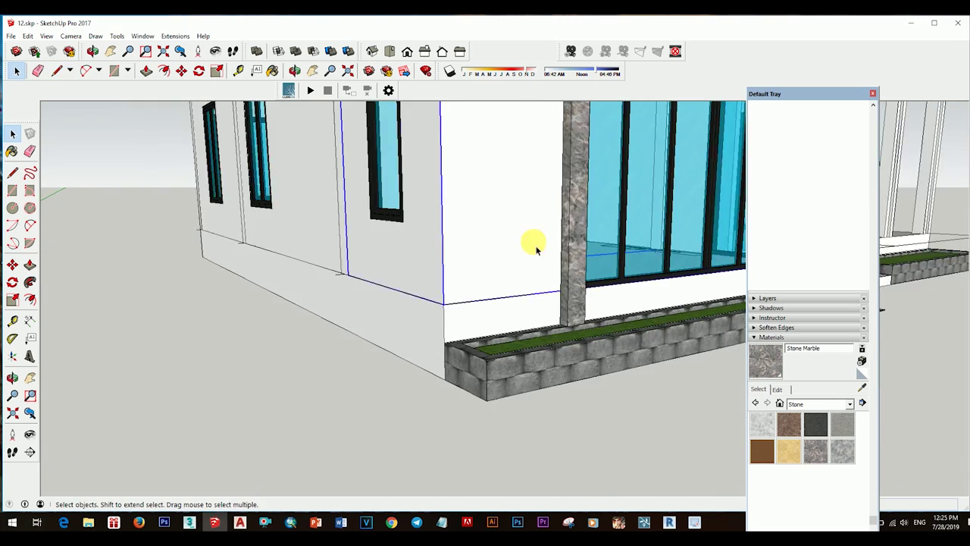
middle_drag(531, 245, 541, 114)
scroll(531, 162, up, 3)
middle_drag(533, 163, 601, 372)
key(l)
mouse_move(632, 318)
middle_down()
mouse_move(466, 305)
mouse_move(510, 331)
mouse_move(510, 371)
mouse_move(463, 361)
mouse_move(522, 364)
mouse_move(513, 245)
mouse_move(557, 460)
mouse_move(563, 426)
middle_up()
key(m)
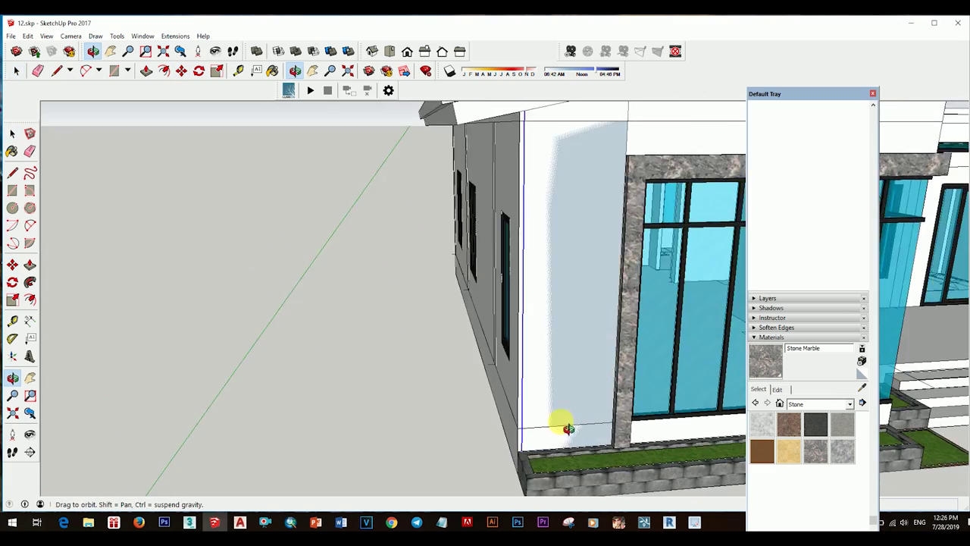
scroll(629, 340, up, 3)
scroll(599, 407, up, 2)
- Discard the stray copies and paste the copied vertical edges in place via Edit
key(space)
scroll(583, 413, up, 1)
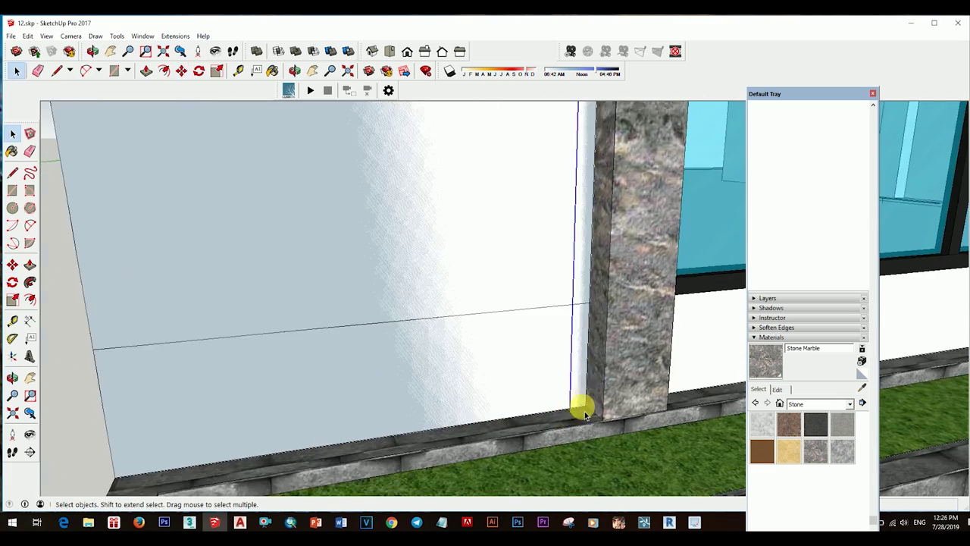
scroll(580, 404, up, 1)
scroll(576, 421, up, 1)
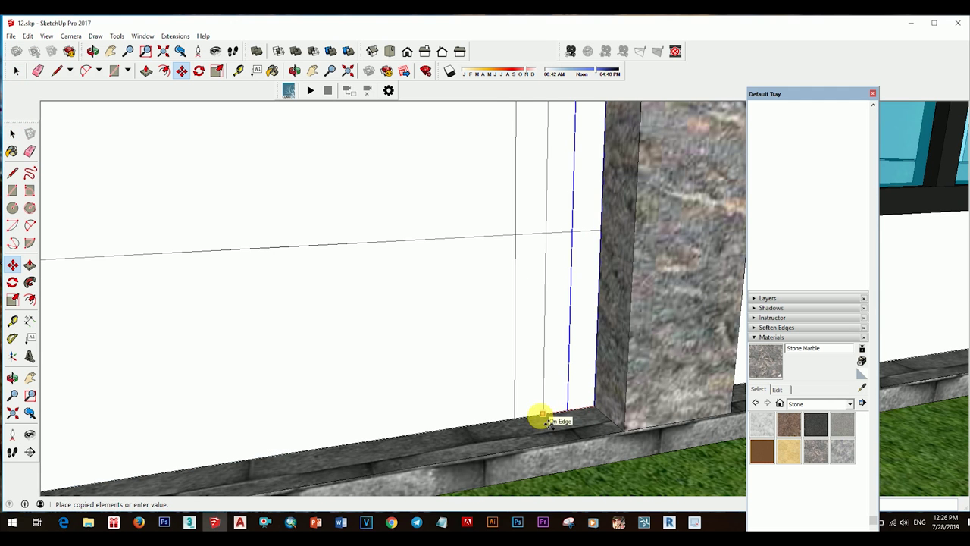
key(Escape)
key(space)
mouse_move(544, 416)
middle_down()
mouse_move(502, 369)
mouse_move(537, 362)
middle_up()
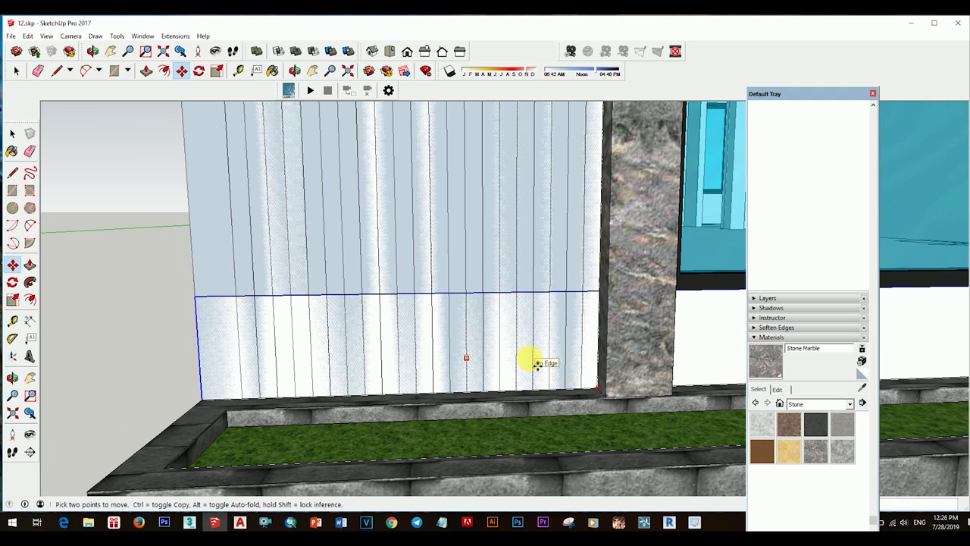
key(Escape)
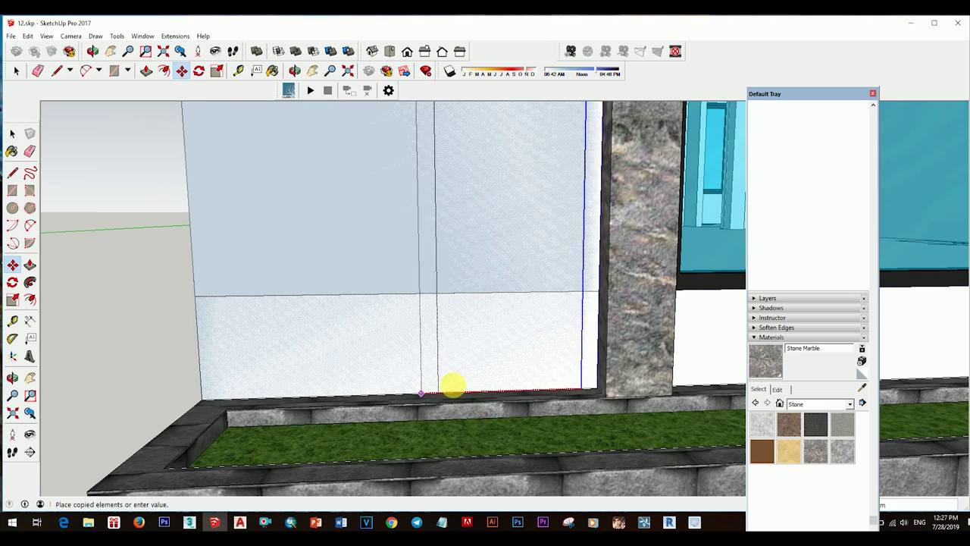
middle_drag(453, 385, 487, 379)
key(space)
mouse_move(303, 376)
middle_down()
mouse_move(487, 309)
mouse_move(239, 152)
middle_up()
click(46, 97)
- Clear the stray lines left above the ribbed wall
middle_drag(513, 253, 371, 294)
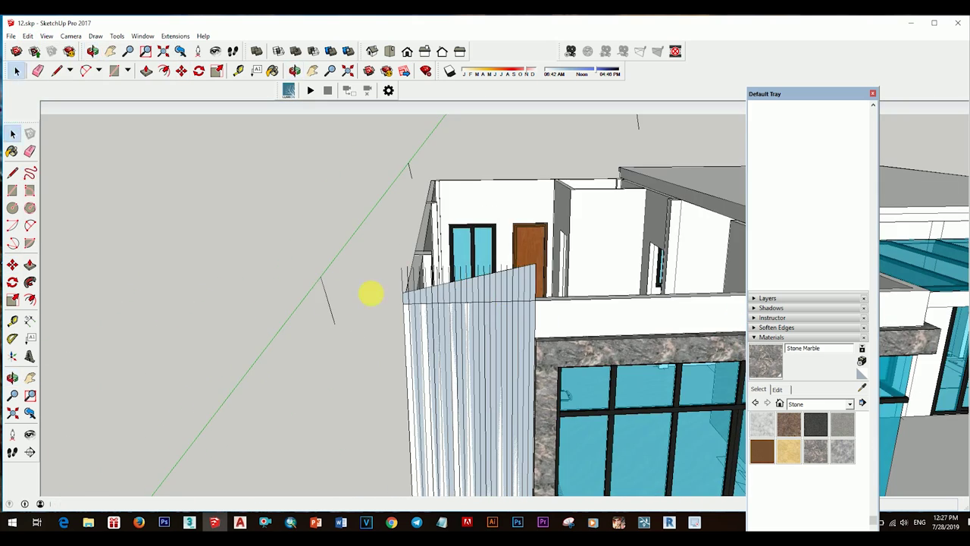
scroll(486, 240, down, 5)
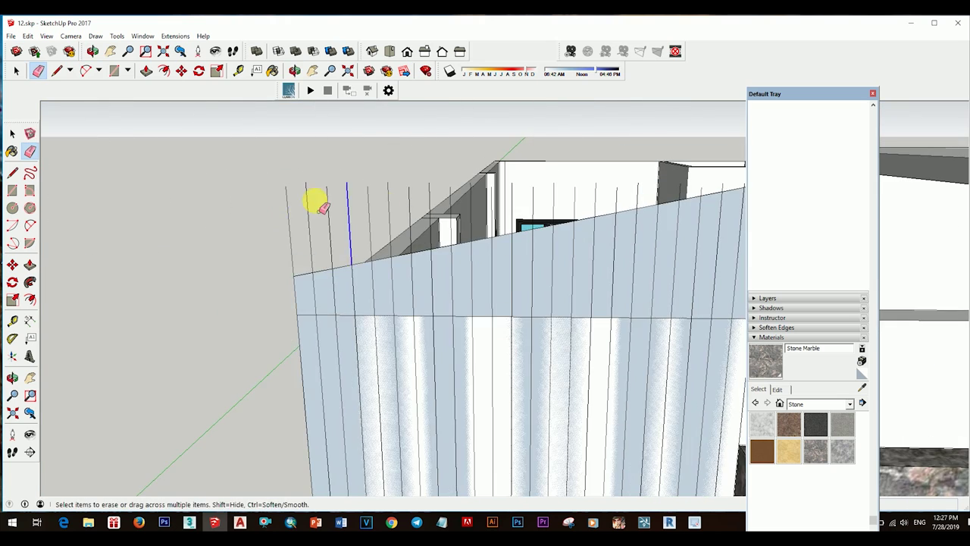
middle_drag(316, 199, 467, 158)
mouse_move(570, 165)
middle_down()
mouse_move(520, 212)
mouse_move(545, 278)
mouse_move(481, 237)
mouse_move(469, 265)
mouse_move(472, 216)
mouse_move(498, 222)
mouse_move(494, 253)
mouse_move(492, 244)
middle_up()
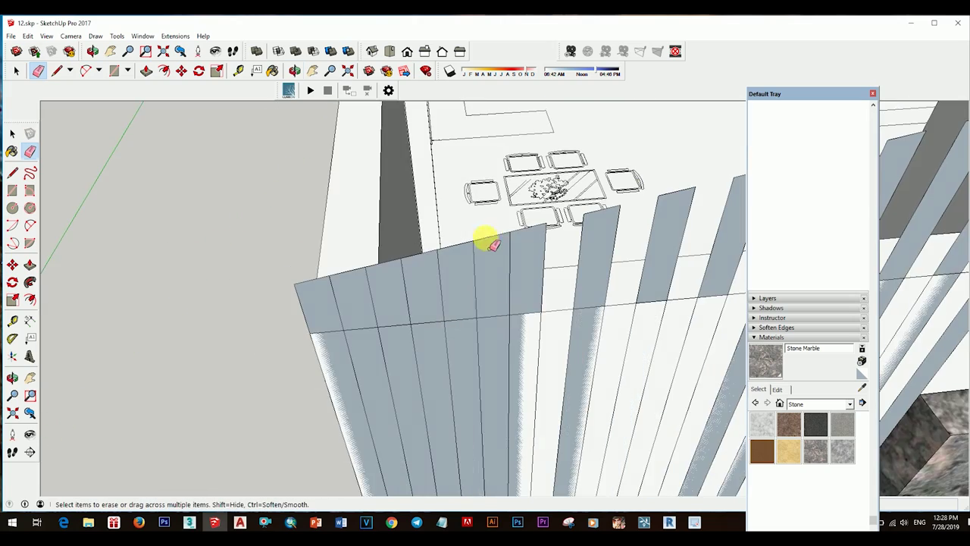
mouse_move(429, 263)
middle_down()
mouse_move(448, 249)
mouse_move(440, 210)
mouse_move(530, 313)
mouse_move(538, 301)
mouse_move(490, 353)
mouse_move(516, 341)
mouse_move(444, 310)
mouse_move(553, 331)
mouse_move(468, 320)
mouse_move(340, 335)
mouse_move(470, 383)
middle_up()
key(space)
- Push/Pull alternate rib strips outward into vertical fins and group them
key(space)
key(p)
mouse_move(383, 364)
middle_down()
mouse_move(335, 296)
mouse_move(390, 346)
mouse_move(414, 333)
middle_up()
key(space)
click(390, 346)
right_click(415, 333)
middle_drag(418, 183, 477, 256)
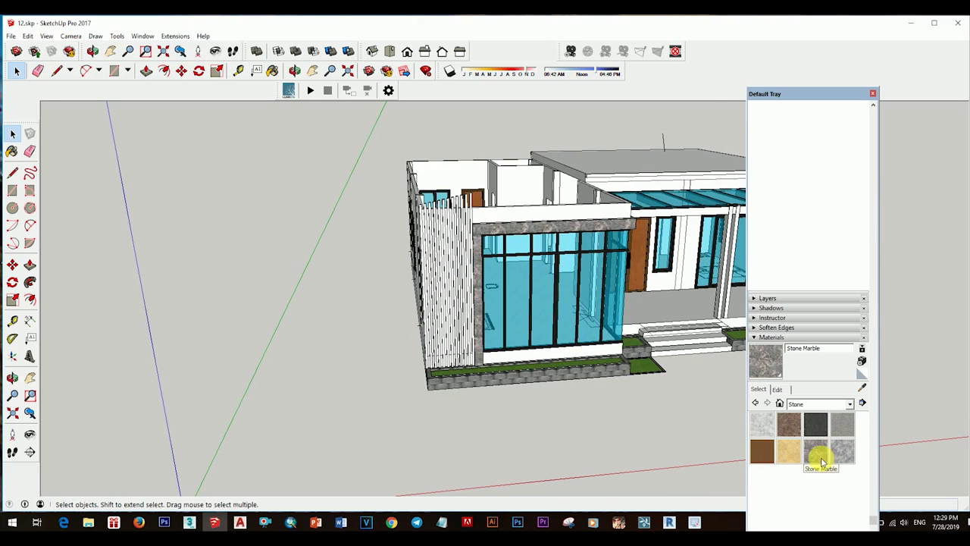
- Paint the ribbed slat wall with brown Sandstone
mouse_move(513, 362)
middle_down()
mouse_move(465, 275)
mouse_move(480, 329)
middle_up()
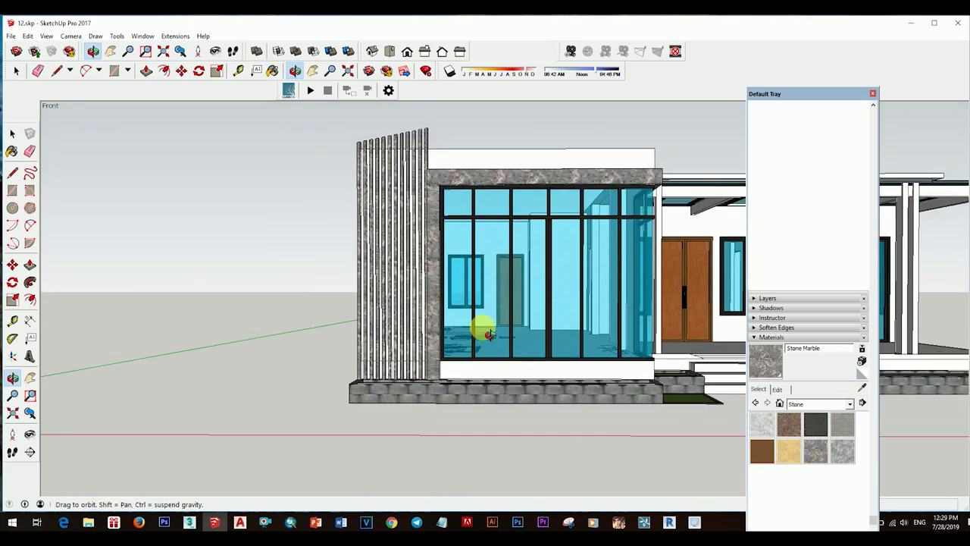
click(762, 426)
click(448, 265)
key(space)
- Select the glass porch roof from a frontal view
mouse_move(474, 222)
middle_down()
mouse_move(432, 281)
mouse_move(444, 340)
middle_up()
click(28, 36)
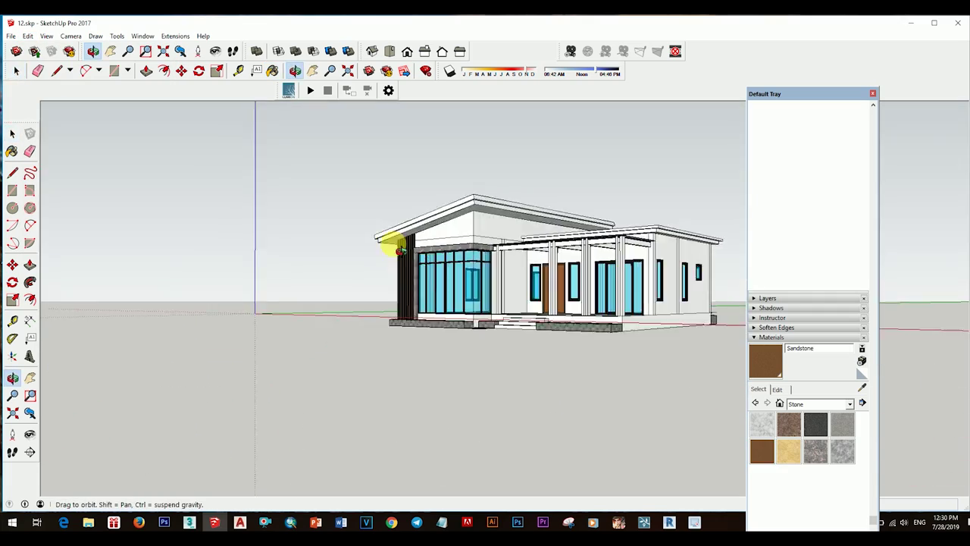
mouse_move(470, 301)
mouse_down()
mouse_move(632, 309)
mouse_move(493, 288)
mouse_up()
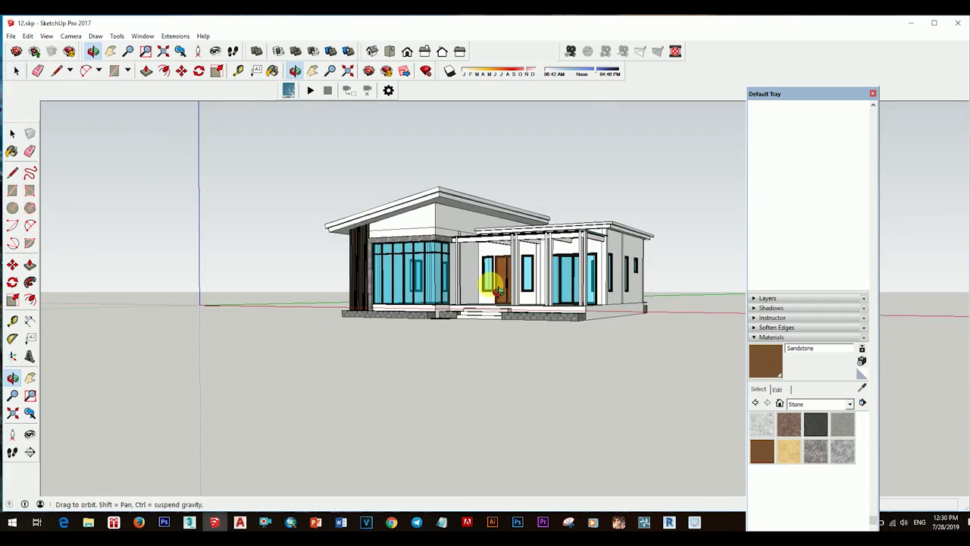
scroll(494, 314, up, 5)
click(453, 248)
- Pick the grey Color M05 from the Colors library
click(850, 403)
click(822, 299)
click(793, 477)
scroll(458, 248, up, 2)
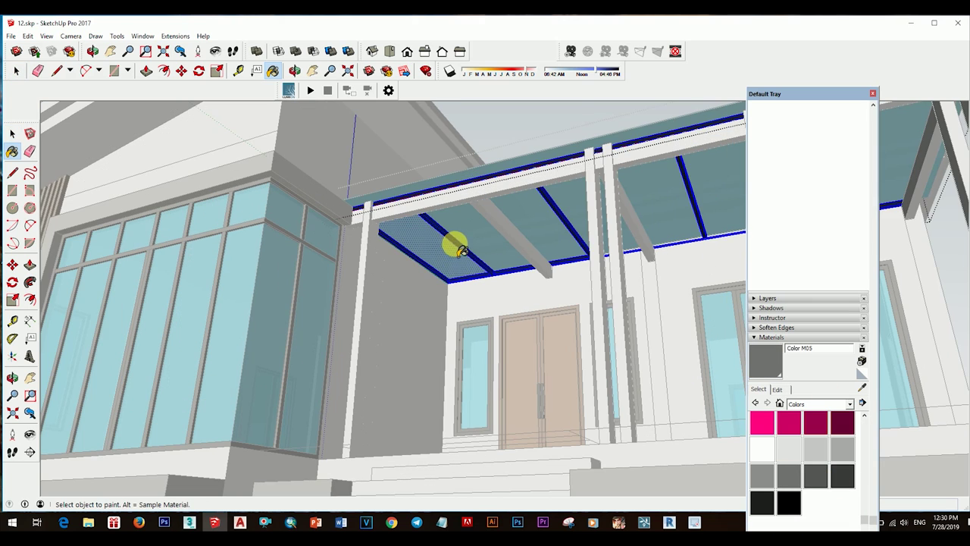
scroll(455, 246, down, 3)
scroll(480, 216, down, 3)
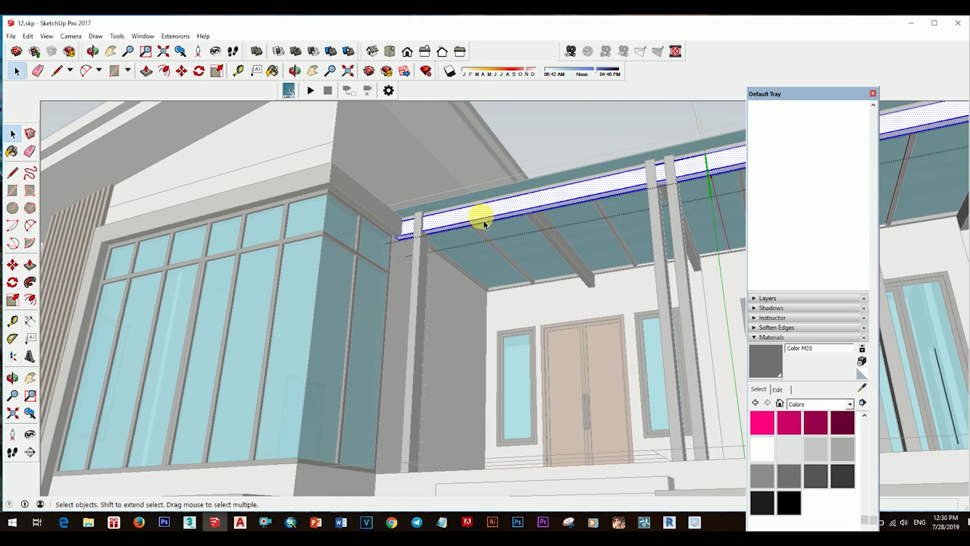
key(space)
scroll(574, 281, down, 2)
scroll(497, 300, up, 1)
mouse_move(496, 299)
middle_down()
mouse_move(502, 206)
mouse_move(465, 282)
mouse_move(487, 303)
mouse_move(584, 297)
mouse_move(581, 264)
middle_up()
- Paint the right-hand roof with red standing-seam metal from the Roofing library
click(804, 403)
click(805, 345)
click(762, 424)
click(581, 265)
key(space)
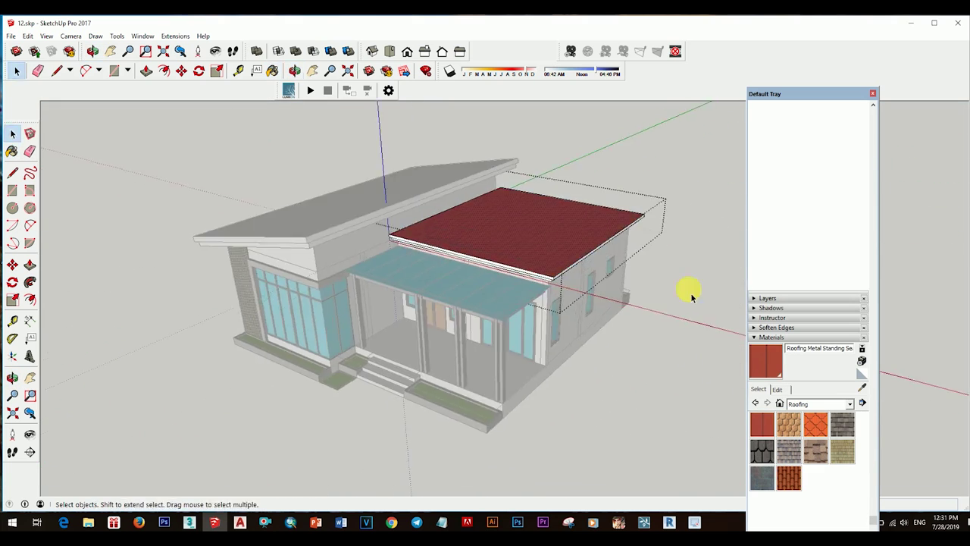
- Sample Color M05 to paint the main roof's fascia grey
alt+click(659, 398)
scroll(405, 245, up, 3)
key(space)
mouse_move(463, 331)
middle_down()
mouse_move(457, 258)
mouse_move(455, 275)
middle_up()
- Begin a line at the roof-edge corner, then back out to an elevated view
key(l)
scroll(255, 331, up, 3)
click(254, 334)
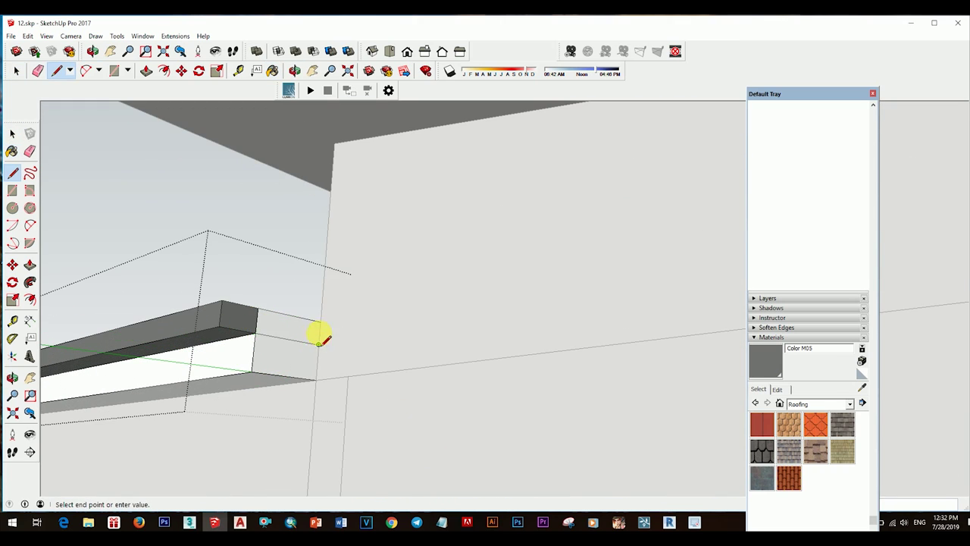
key(space)
scroll(444, 282, down, 3)
scroll(253, 264, down, 3)
scroll(503, 269, down, 3)
scroll(566, 388, down, 5)
mouse_move(566, 389)
middle_down()
mouse_move(470, 336)
mouse_move(407, 322)
middle_up()
- Draw the large ground rectangle from the axis origin around the house
key(r)
click(286, 378)
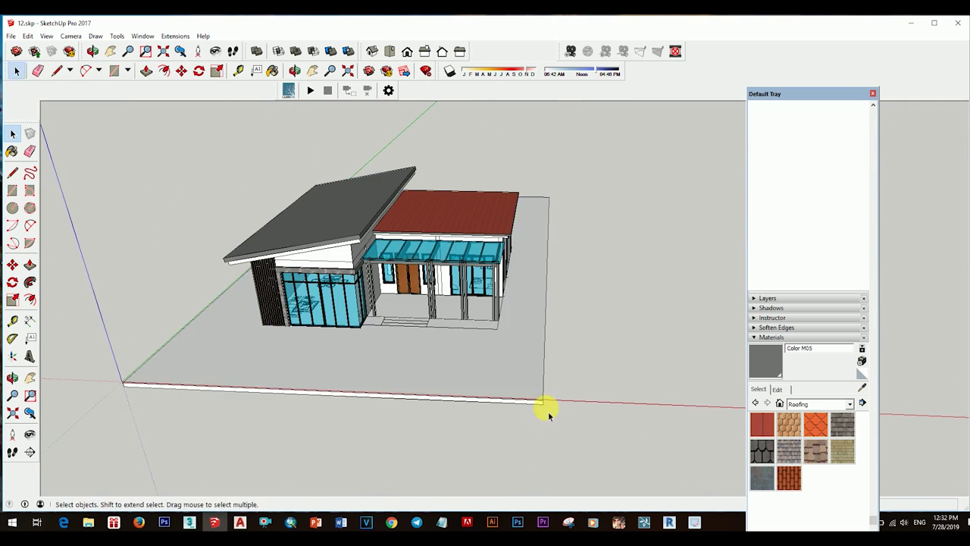
click(478, 216)
scroll(515, 310, up, 5)
scroll(558, 341, down, 2)
scroll(559, 234, down, 5)
mouse_move(559, 234)
middle_down()
mouse_move(608, 211)
mouse_move(593, 250)
mouse_move(500, 176)
middle_up()
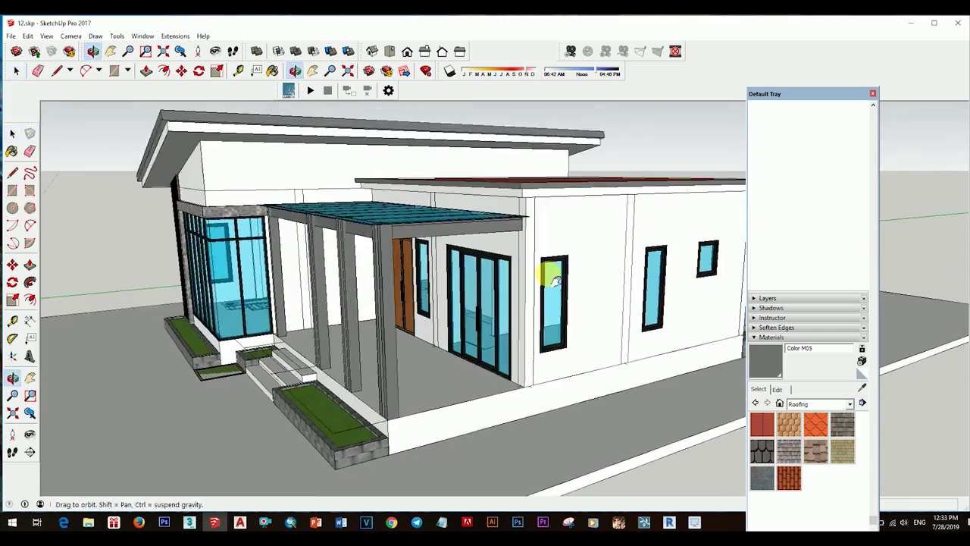
- Orbit around the house to bring the fascia corner beside the wood-clad wall into view
scroll(498, 174, up, 3)
scroll(520, 201, up, 3)
key(t)
scroll(421, 196, up, 2)
scroll(472, 216, up, 2)
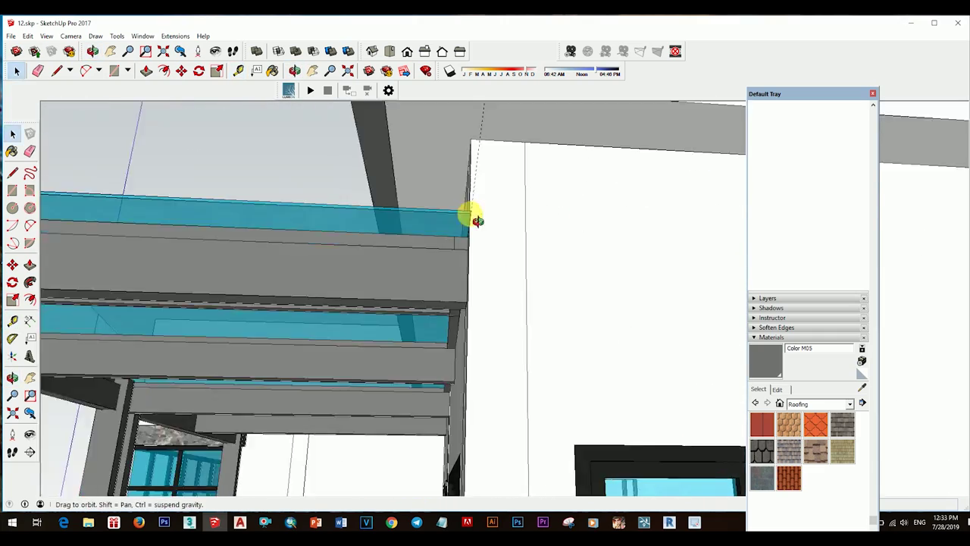
scroll(340, 314, down, 3)
mouse_move(48, 319)
middle_down()
mouse_move(276, 366)
mouse_move(404, 227)
mouse_move(424, 270)
mouse_move(525, 300)
middle_up()
scroll(533, 375, down, 5)
mouse_move(554, 339)
middle_down()
mouse_move(399, 305)
mouse_move(565, 346)
middle_up()
scroll(566, 346, up, 3)
key(space)
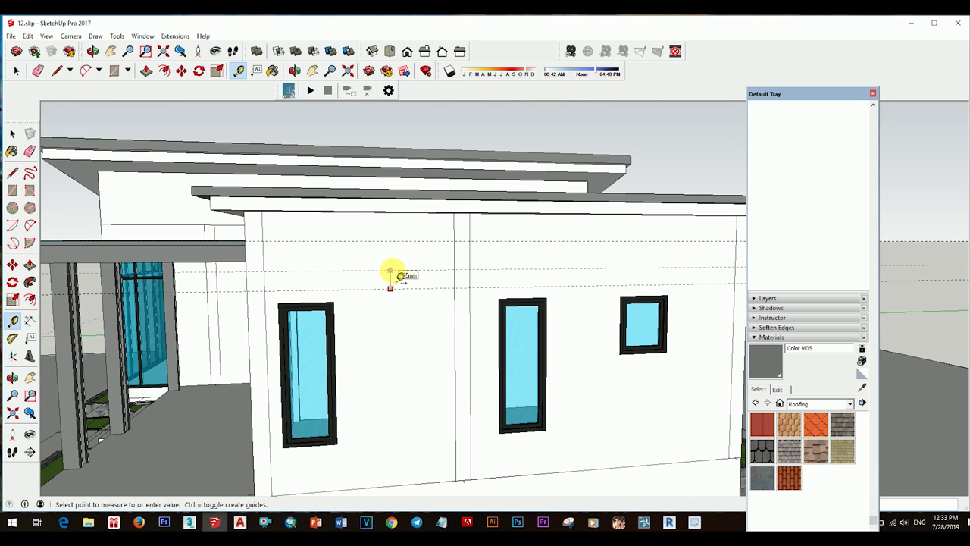
scroll(217, 276, up, 2)
scroll(341, 269, down, 3)
mouse_move(341, 269)
middle_down()
mouse_move(477, 259)
mouse_move(402, 278)
mouse_move(512, 243)
middle_up()
scroll(251, 260, up, 3)
scroll(442, 260, down, 3)
mouse_move(442, 260)
middle_down()
mouse_move(468, 257)
mouse_move(307, 269)
mouse_move(346, 255)
mouse_move(411, 270)
middle_up()
key(p)
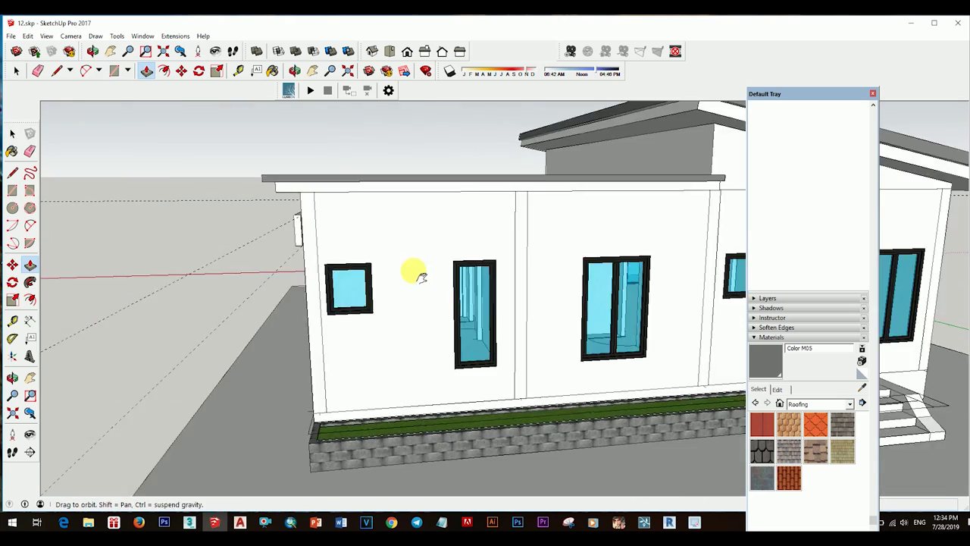
scroll(430, 281, up, 5)
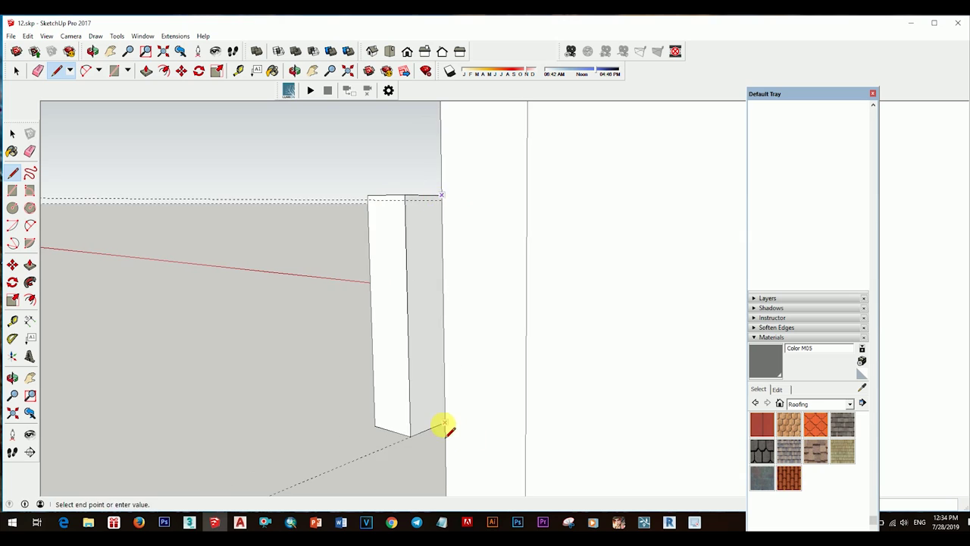
scroll(443, 426, down, 4)
middle_drag(440, 318, 341, 280)
mouse_move(539, 307)
middle_down()
mouse_move(448, 238)
mouse_move(346, 272)
middle_up()
scroll(354, 275, up, 5)
key(l)
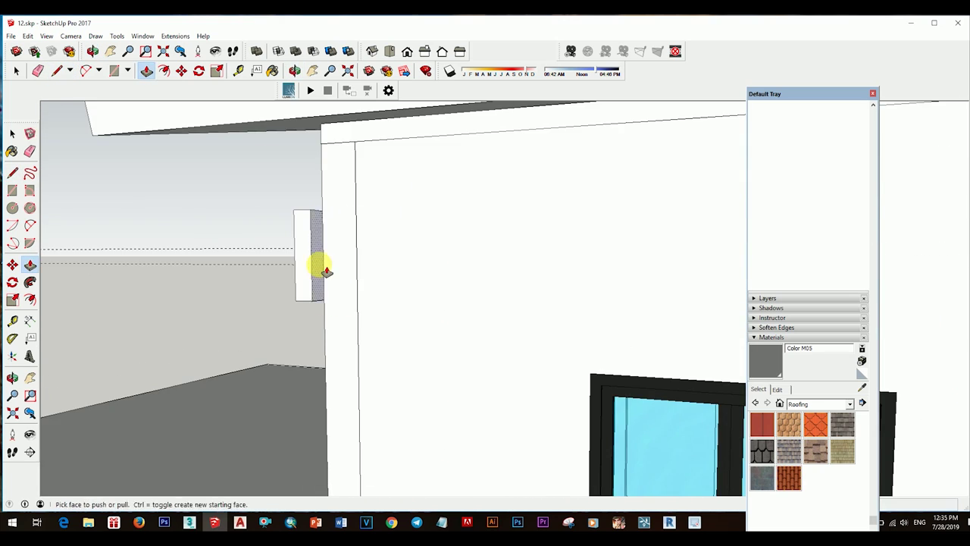
scroll(433, 249, down, 5)
scroll(379, 249, up, 4)
key(space)
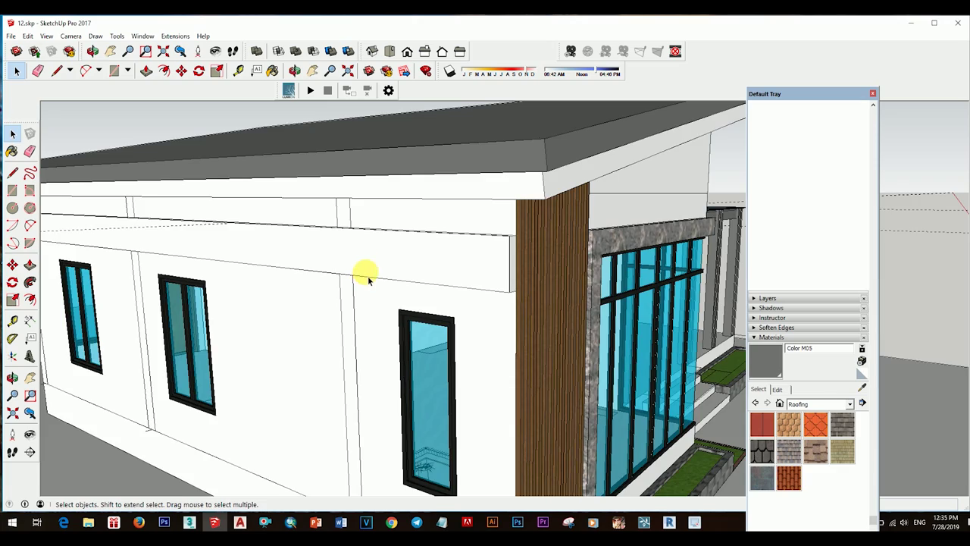
scroll(367, 276, down, 5)
mouse_move(426, 260)
middle_down()
mouse_move(505, 296)
mouse_move(584, 278)
mouse_move(538, 240)
middle_up()
scroll(594, 273, up, 4)
key(f)
scroll(531, 222, down, 5)
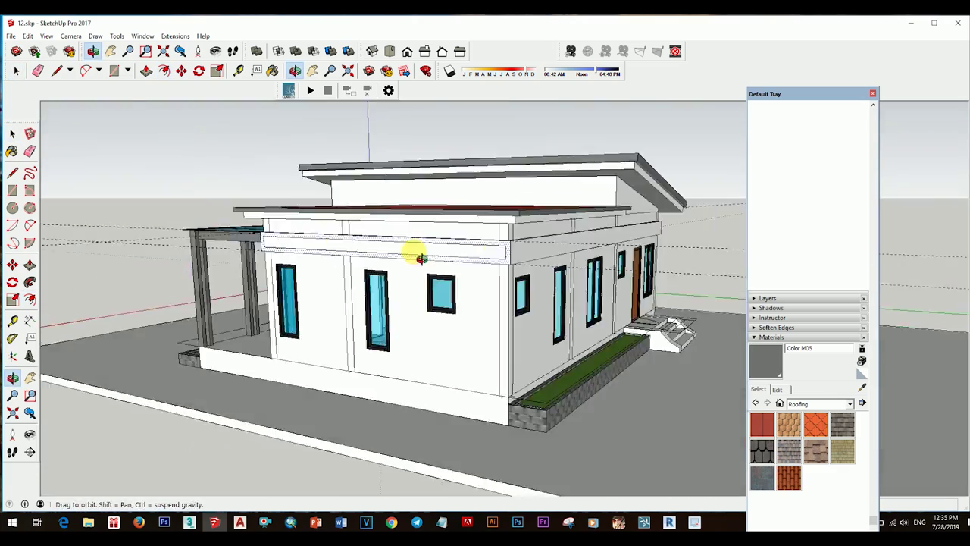
scroll(422, 255, up, 4)
key(space)
key(space)
scroll(606, 223, up, 5)
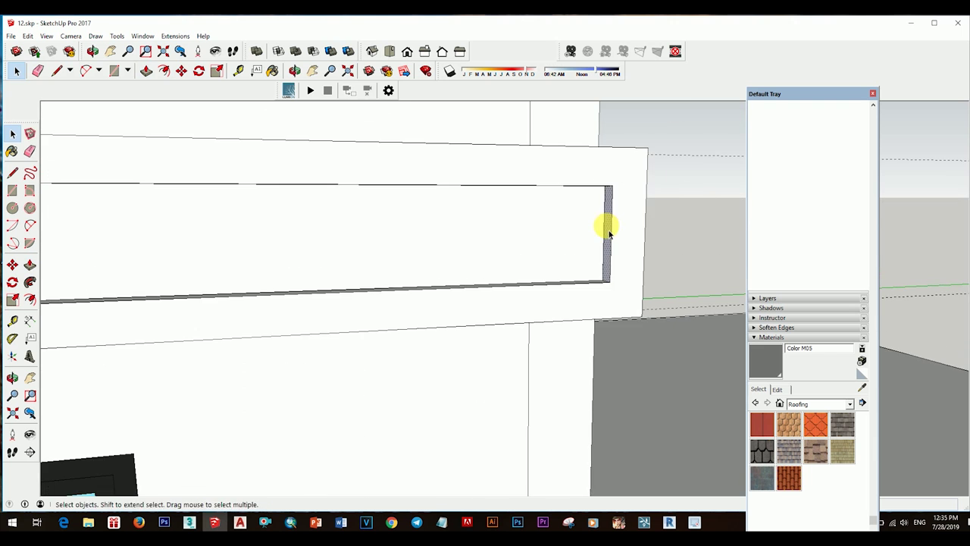
middle_drag(606, 223, 589, 247)
key(m)
middle_drag(541, 281, 685, 262)
key(space)
scroll(628, 290, up, 3)
- Draw a short vertical line at the fascia corner up to the fascia's top edge
key(l)
click(618, 170)
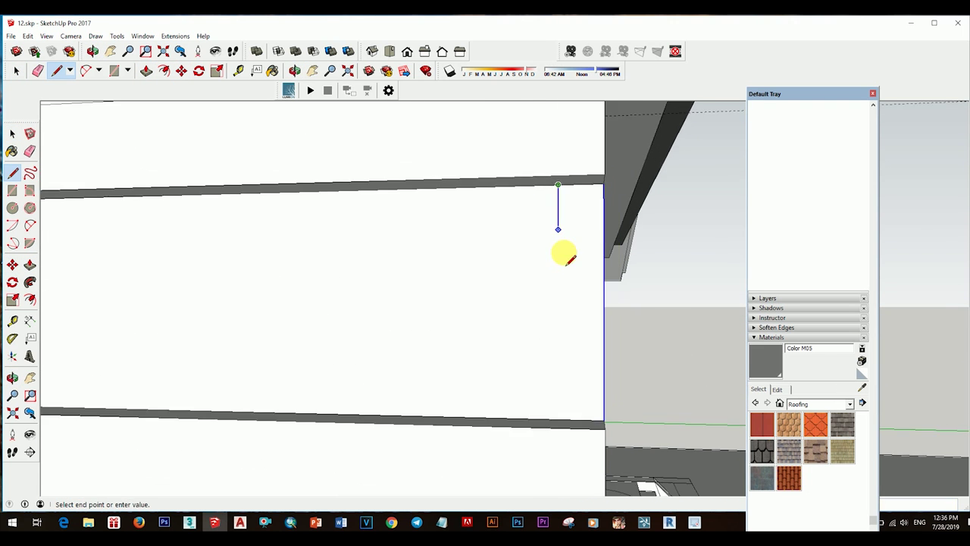
scroll(563, 253, down, 2)
key(space)
middle_drag(581, 326, 381, 266)
key(p)
scroll(640, 227, up, 2)
key(space)
middle_drag(645, 230, 601, 235)
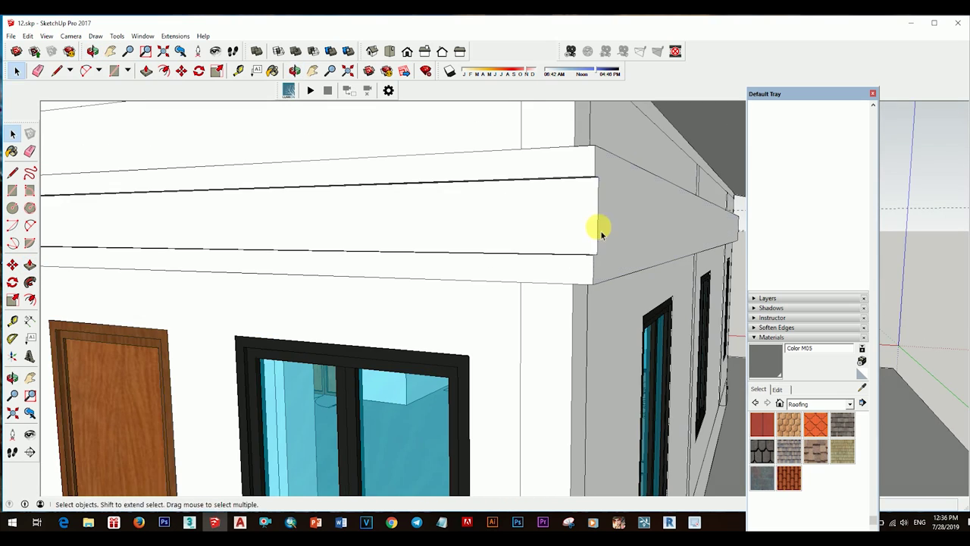
scroll(551, 253, up, 2)
key(l)
click(613, 291)
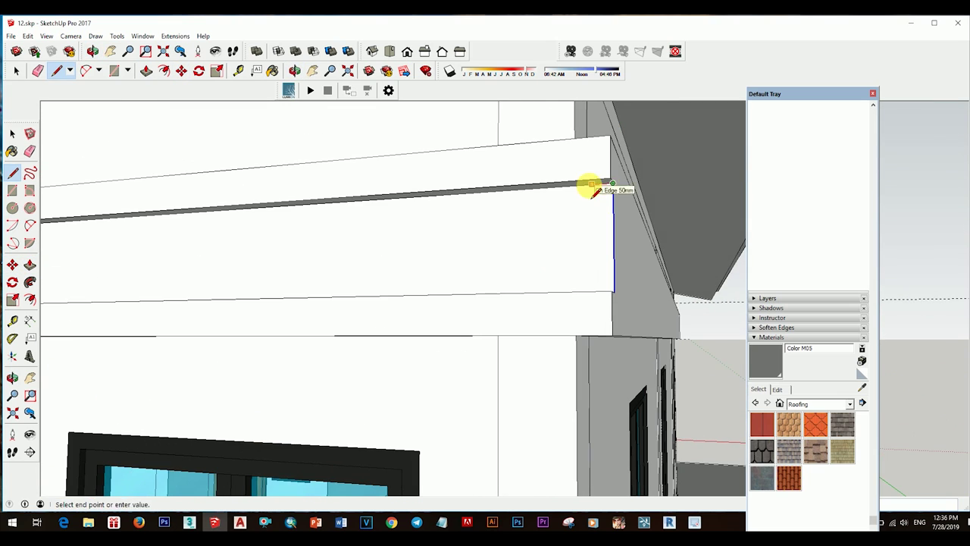
click(613, 183)
key(space)
scroll(606, 265, down, 5)
mouse_move(606, 264)
middle_down()
mouse_move(748, 189)
mouse_move(594, 215)
middle_up()
scroll(520, 169, up, 5)
key(l)
click(498, 115)
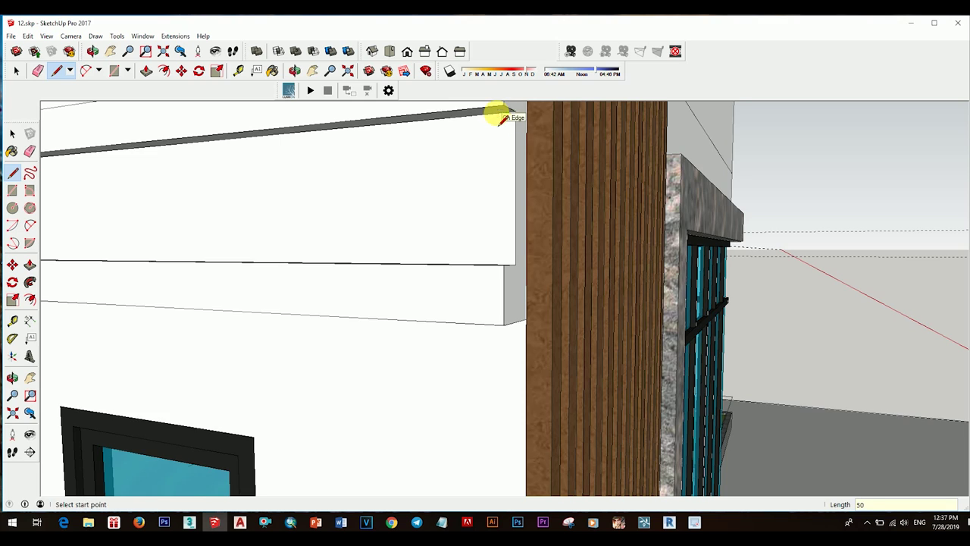
scroll(584, 245, down, 3)
key(space)
- Push/Pull the fascia end face out 50 mm past the wall corner
mouse_move(569, 245)
middle_down()
mouse_move(535, 178)
mouse_move(556, 342)
mouse_move(513, 349)
middle_up()
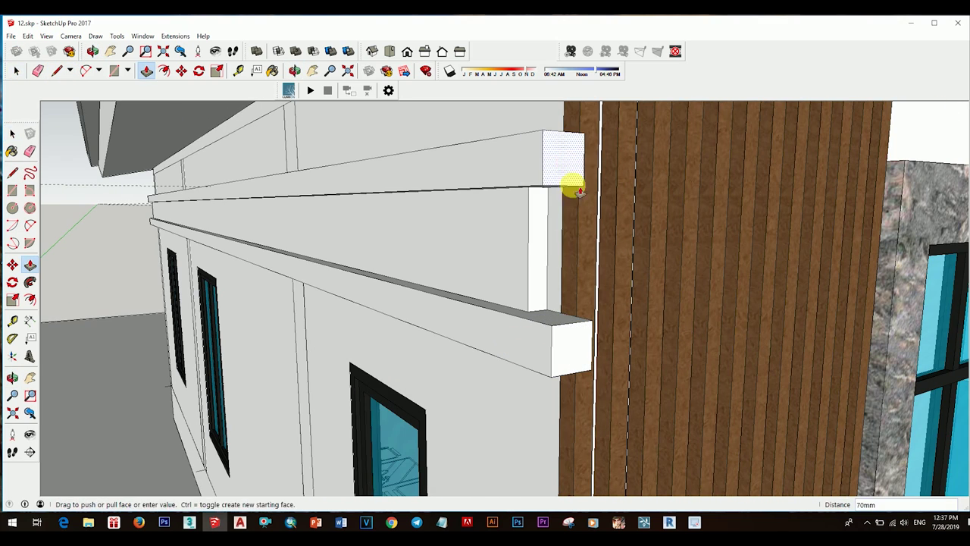
text(50)
key(Return)
mouse_move(564, 282)
middle_down()
mouse_move(536, 213)
mouse_move(437, 394)
mouse_move(581, 288)
middle_up()
key(space)
scroll(581, 288, down, 3)
- Paint the recessed fascia band dark grey from the Colors library
middle_drag(450, 243, 615, 235)
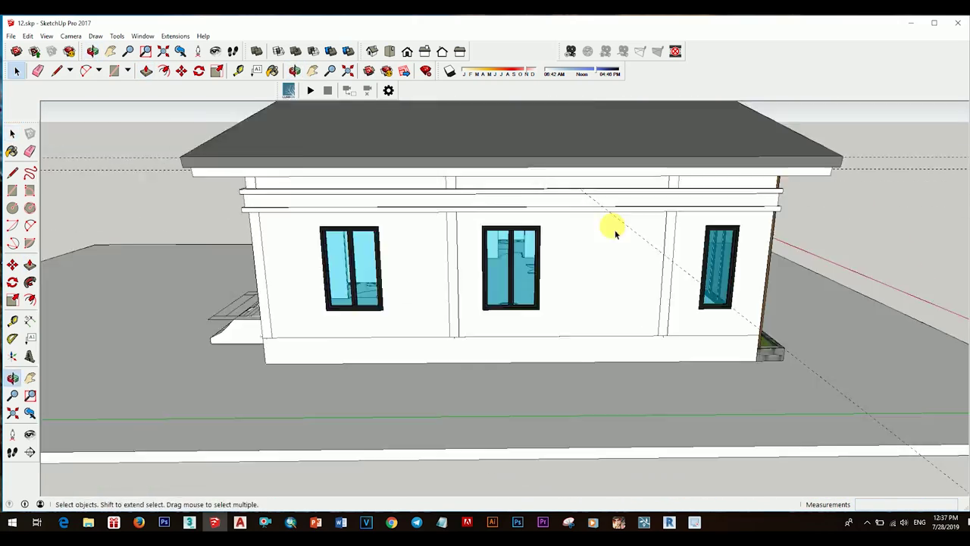
scroll(498, 207, down, 3)
mouse_move(498, 207)
middle_down()
mouse_move(606, 210)
mouse_move(617, 250)
middle_up()
scroll(595, 265, up, 3)
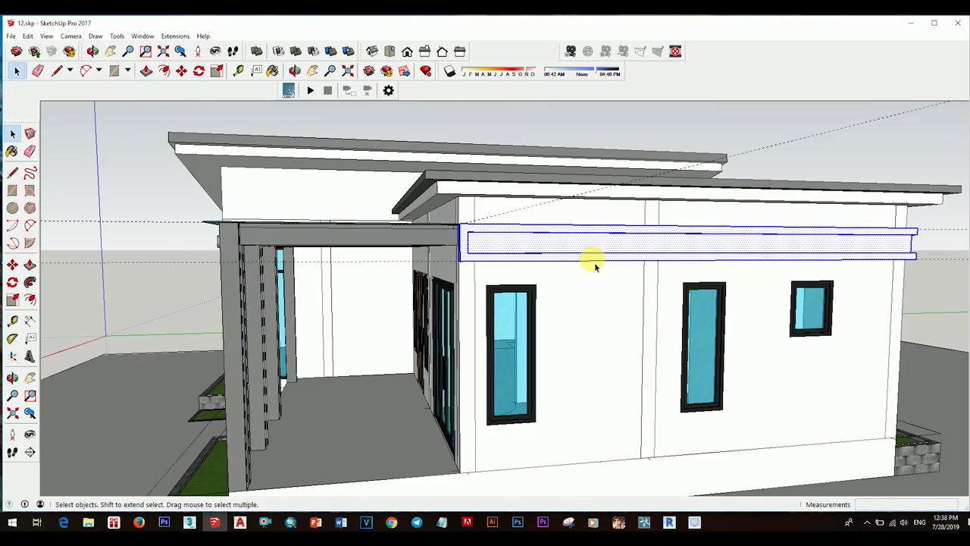
key(b)
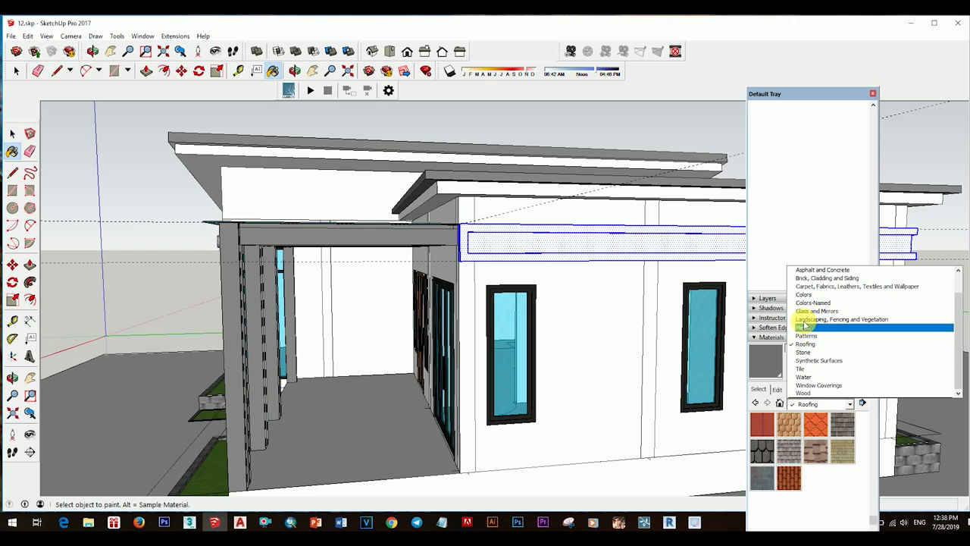
click(804, 294)
click(502, 233)
- Apply Brick, Cladding and Siding > Rough Square Concrete Block to the three band faces
click(849, 403)
click(822, 281)
click(842, 470)
click(535, 266)
click(763, 470)
click(558, 271)
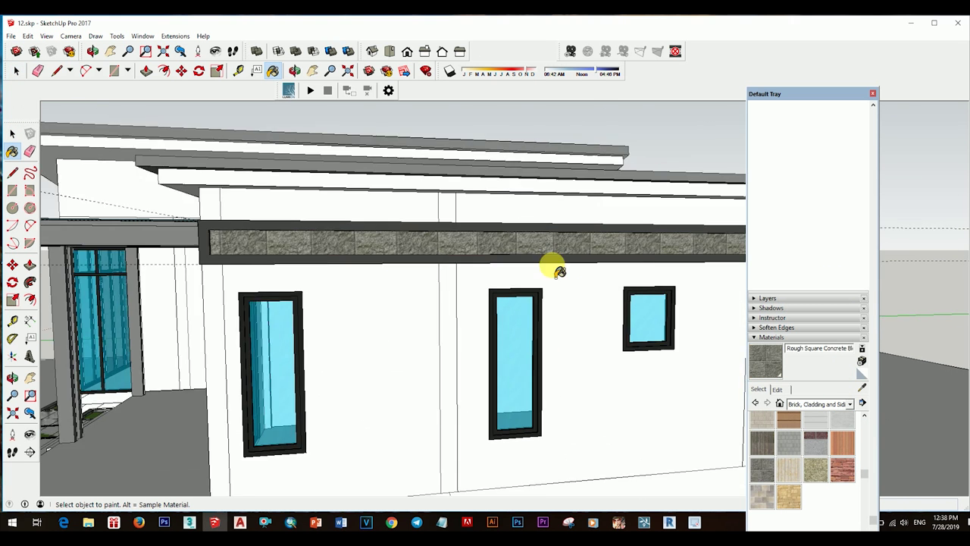
- Load the Stone > Carrera Marble material and orbit around to the house front
click(850, 465)
click(813, 419)
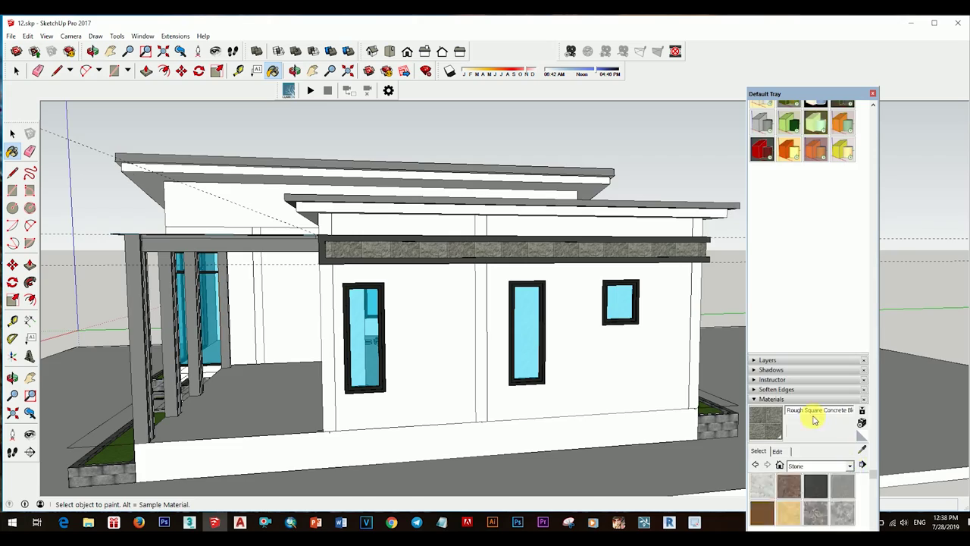
click(762, 485)
mouse_move(526, 256)
middle_down()
mouse_move(461, 245)
mouse_move(401, 297)
mouse_move(468, 260)
middle_up()
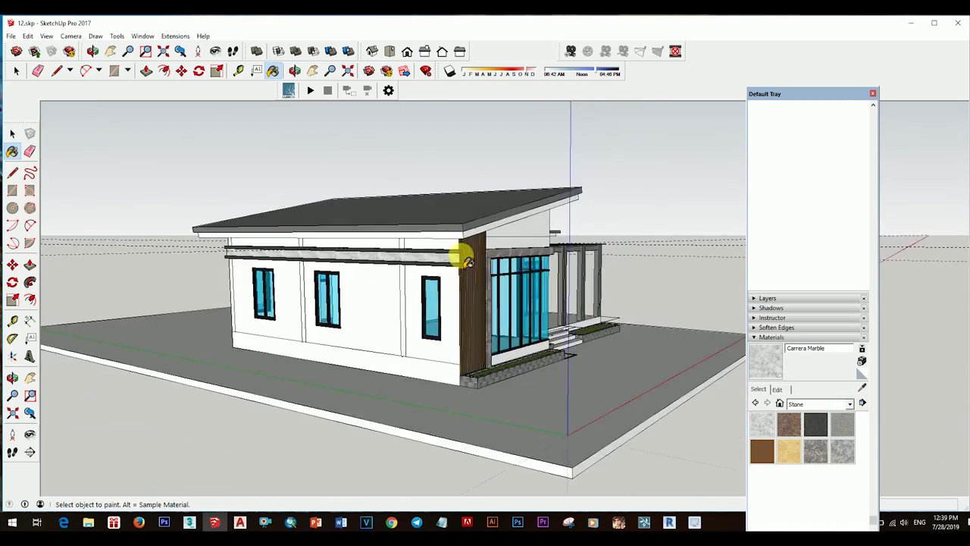
scroll(468, 260, up, 3)
scroll(505, 260, down, 5)
middle_drag(552, 284, 674, 269)
key(e)
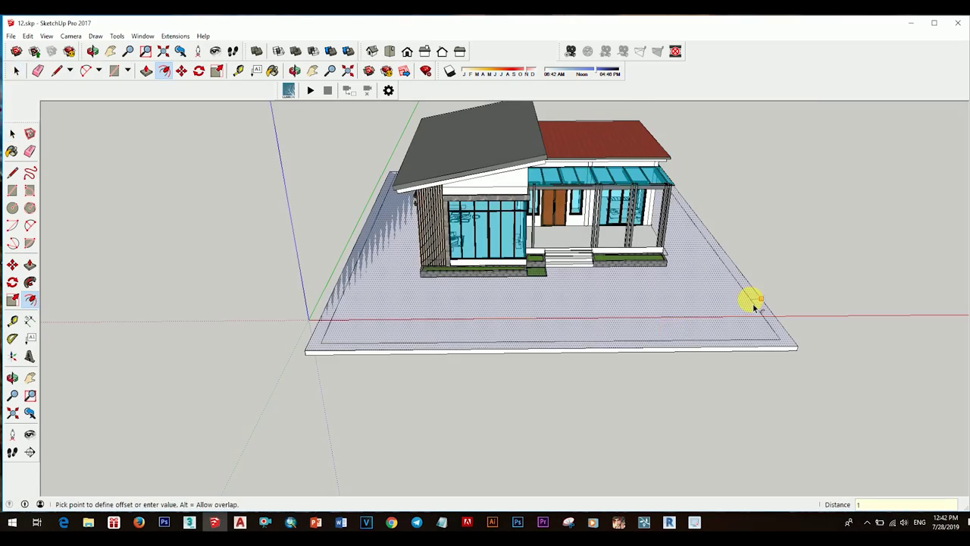
scroll(666, 326, up, 3)
scroll(738, 379, up, 2)
- Offset the slab edge inward and push/pull the strip up into perimeter walls
key(f)
scroll(758, 385, down, 3)
middle_drag(758, 385, 725, 308)
key(space)
scroll(905, 341, up, 3)
key(p)
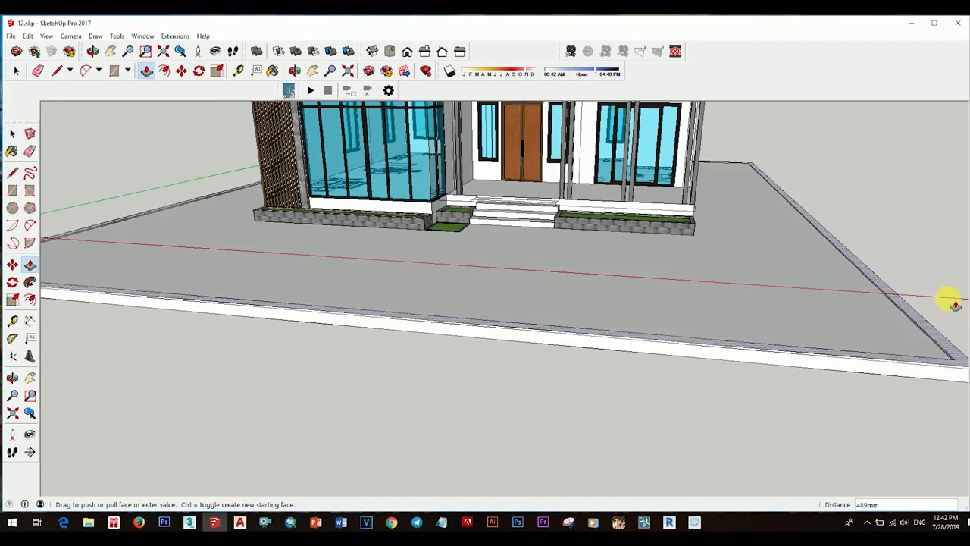
scroll(951, 303, down, 2)
middle_drag(916, 265, 645, 249)
scroll(645, 249, up, 2)
- Cut an opening through the front wall in front of the entrance steps
key(r)
click(504, 277)
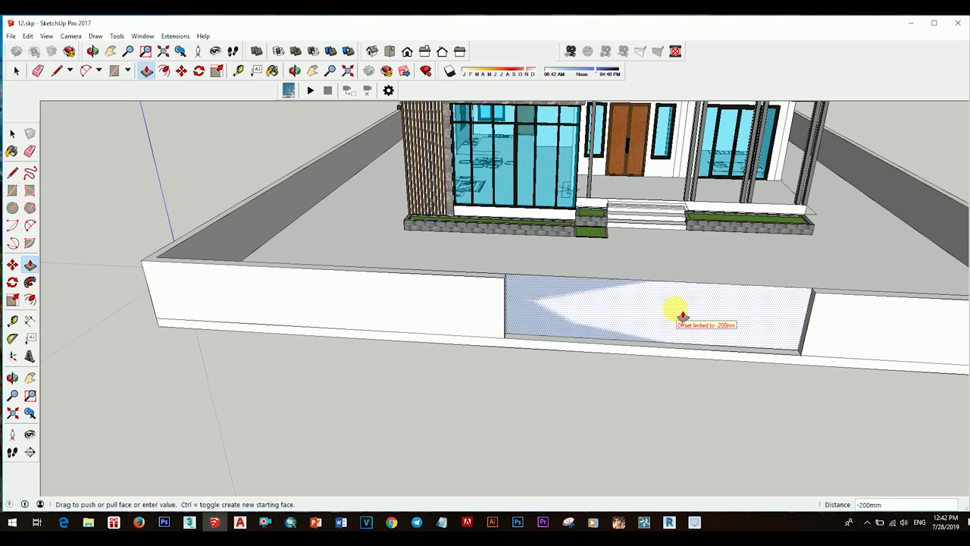
click(682, 315)
key(space)
middle_drag(682, 315, 628, 372)
right_click(520, 394)
click(520, 388)
right_click(648, 356)
click(667, 288)
scroll(645, 256, down, 2)
middle_drag(645, 256, 613, 278)
scroll(612, 278, up, 2)
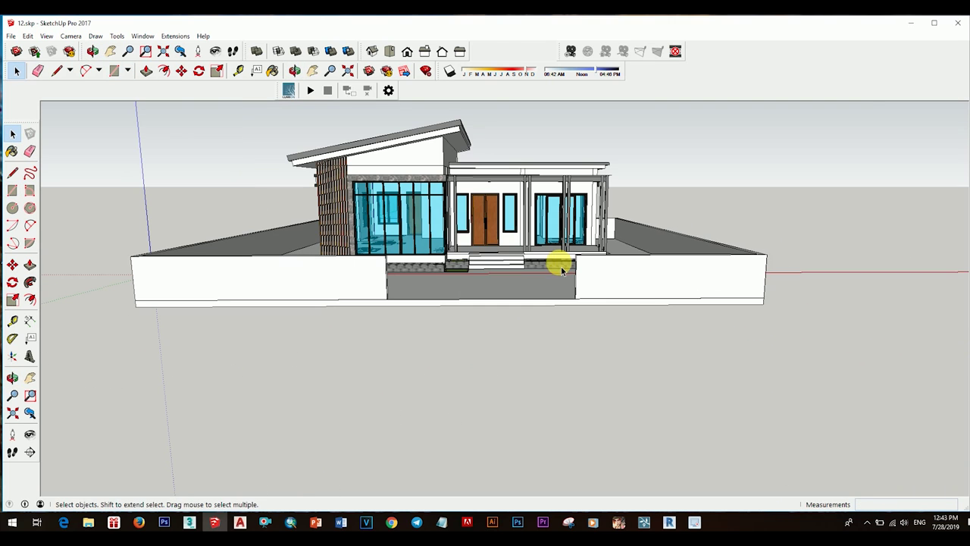
- Bring up the Landscaping, Fencing and Vegetation materials in the Paint Bucket
key(b)
click(849, 403)
click(829, 377)
- Paint the perimeter walls with Wood Fence and check them from an aerial view
click(633, 300)
mouse_move(633, 299)
middle_down()
mouse_move(508, 296)
mouse_move(491, 360)
middle_up()
scroll(809, 440, up, 2)
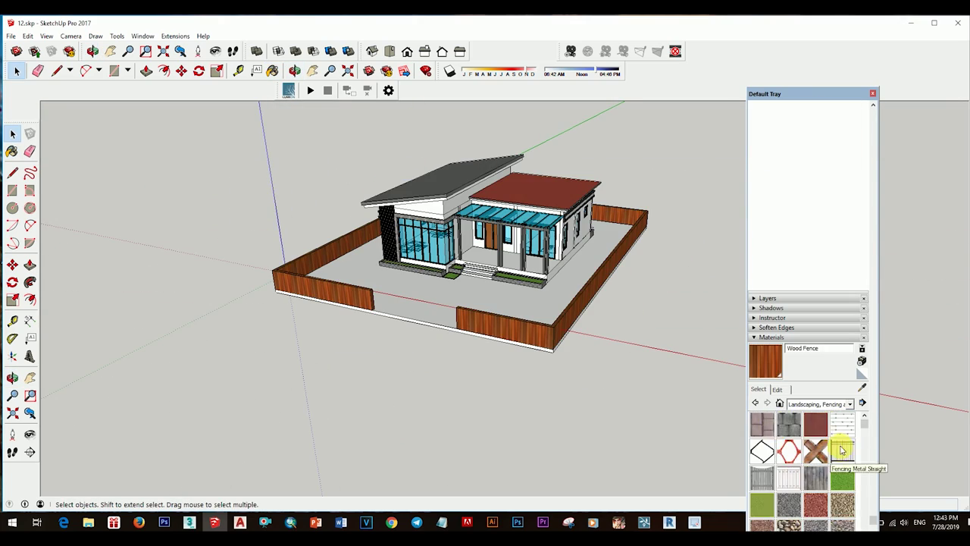
scroll(531, 310, down, 3)
mouse_move(530, 310)
middle_down()
mouse_move(626, 390)
mouse_move(515, 288)
middle_up()
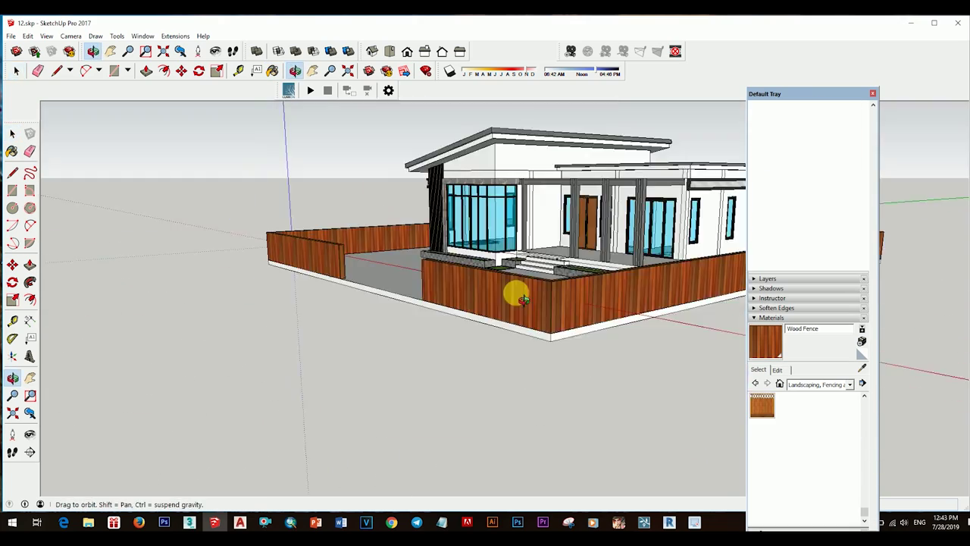
scroll(533, 325, up, 3)
middle_drag(533, 326, 436, 292)
scroll(466, 307, up, 3)
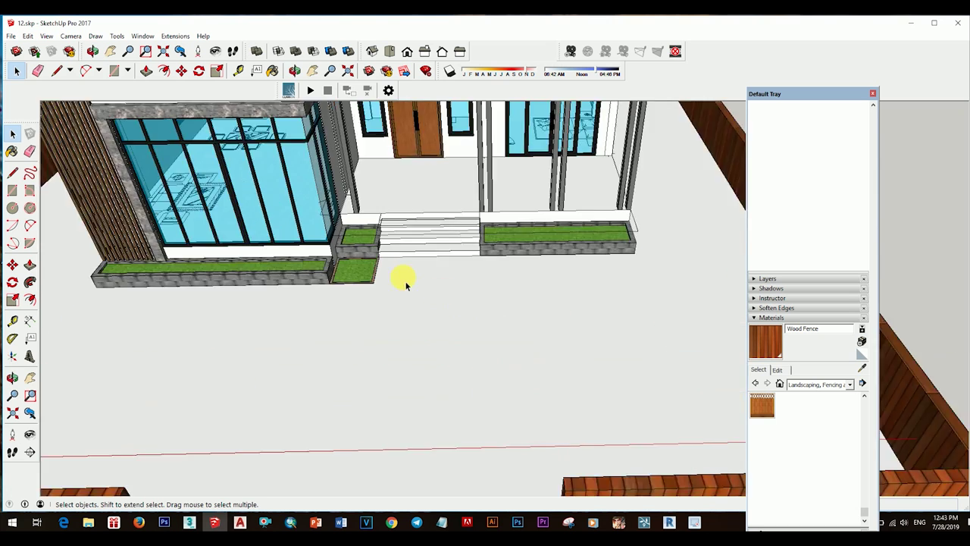
scroll(401, 275, up, 2)
- Lower the Wood Fence colour's saturation to H 18, S 38, B 55
click(777, 369)
scroll(619, 326, down, 5)
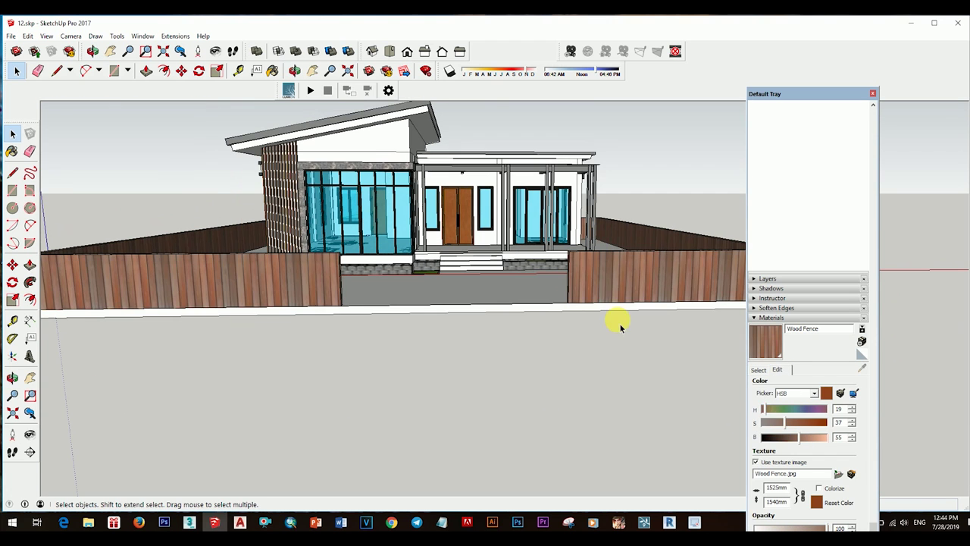
click(778, 424)
scroll(553, 247, down, 3)
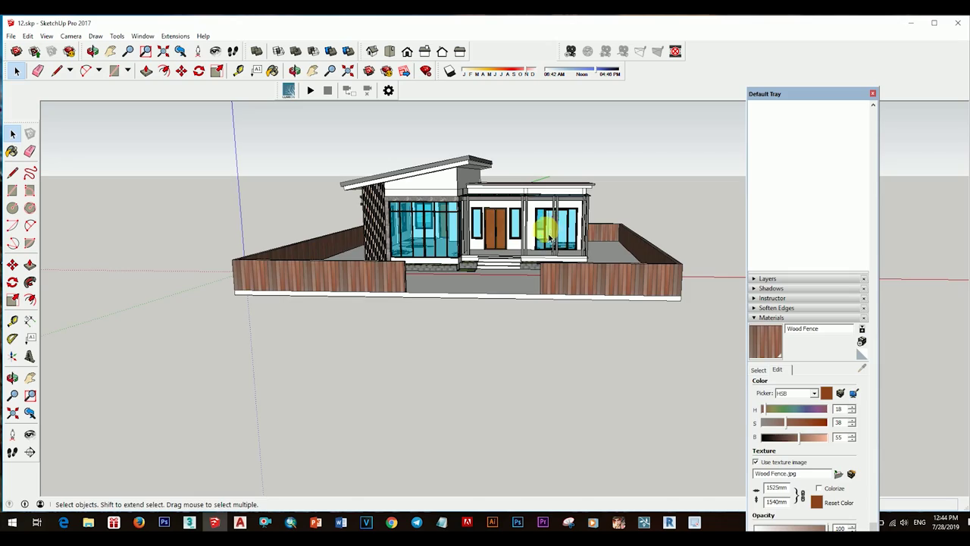
- Inspect the planters, steps and front yard floor, checking distances with the Tape Measure
middle_drag(550, 239, 683, 189)
scroll(592, 401, up, 5)
scroll(496, 301, up, 5)
click(12, 320)
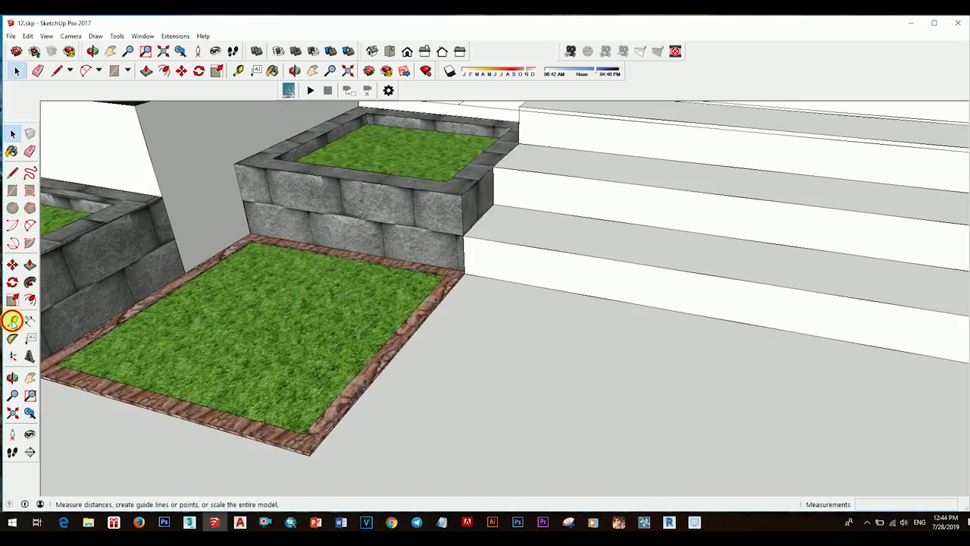
middle_drag(189, 251, 265, 220)
scroll(465, 326, down, 3)
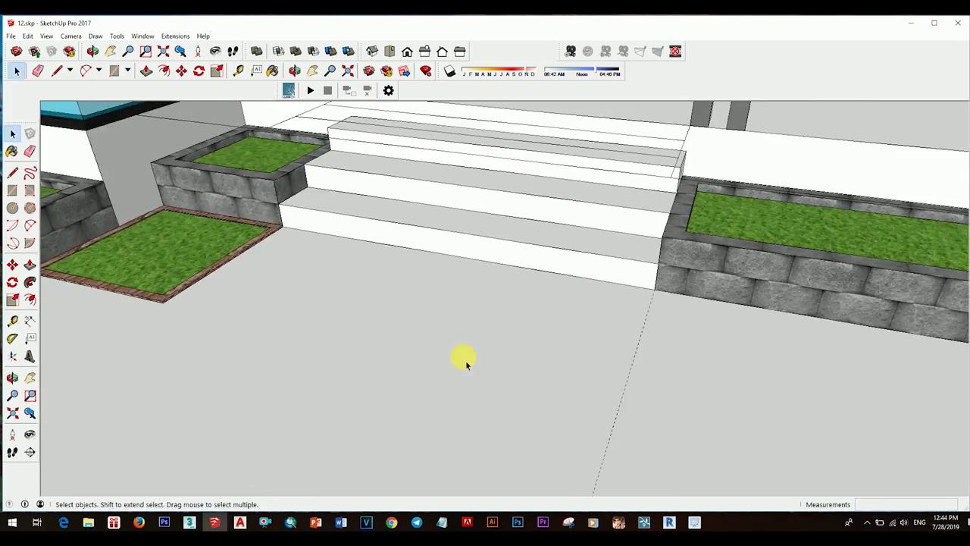
scroll(464, 333, up, 3)
middle_drag(465, 303, 590, 247)
scroll(567, 368, up, 5)
scroll(463, 320, down, 5)
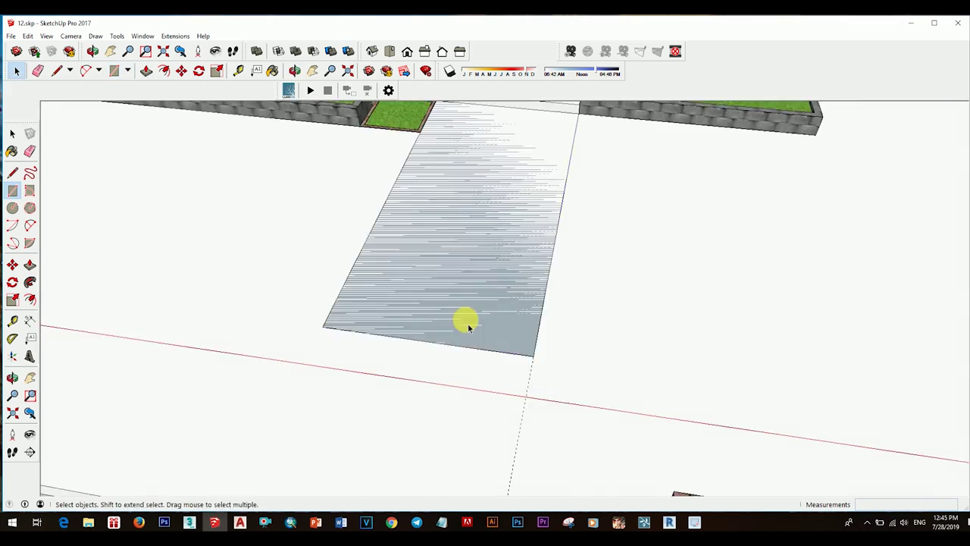
scroll(607, 383, down, 3)
mouse_move(606, 383)
middle_down()
mouse_move(561, 339)
mouse_move(552, 368)
middle_up()
scroll(546, 275, up, 3)
key(space)
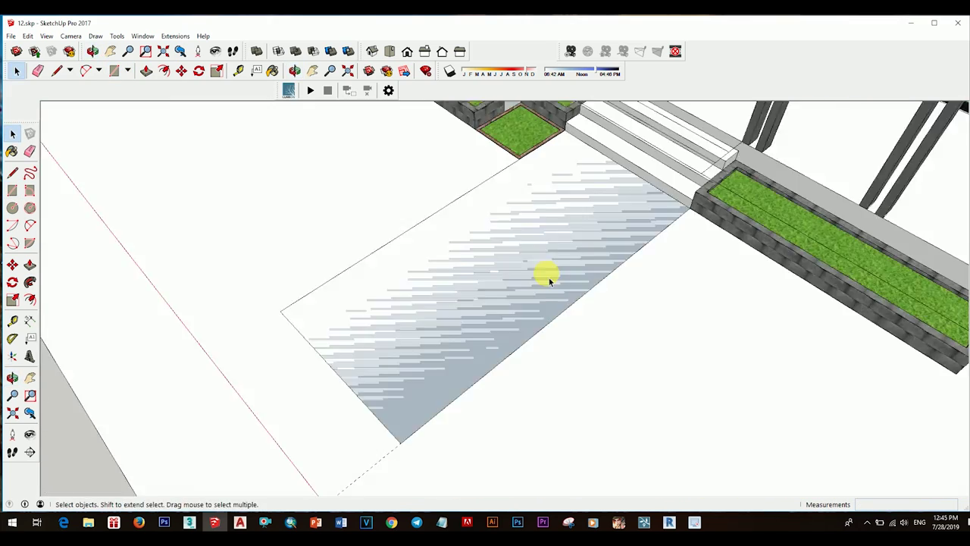
scroll(632, 263, up, 3)
scroll(724, 244, up, 2)
- Copy the walkway edge with Move and Ctrl into an array of parallel edges
key(m)
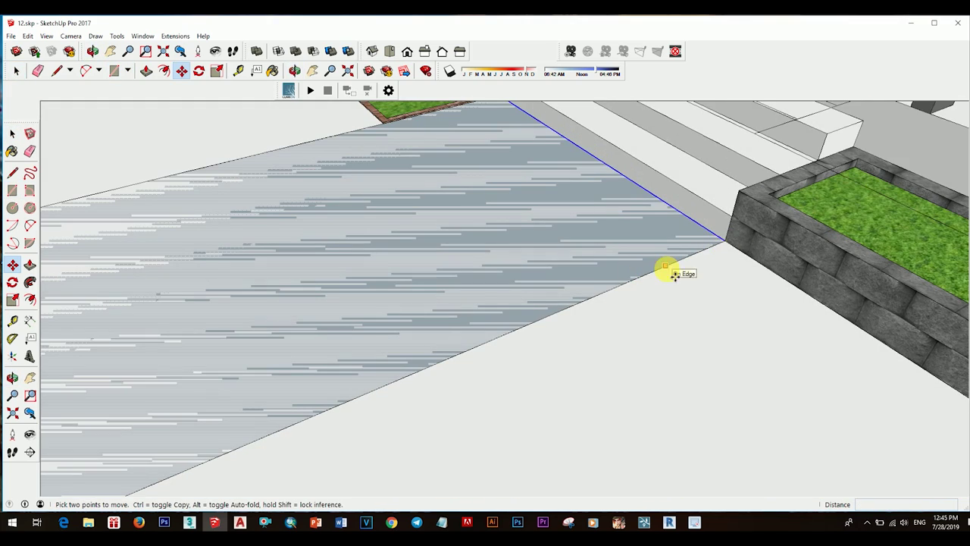
scroll(712, 258, down, 2)
middle_drag(580, 212, 649, 299)
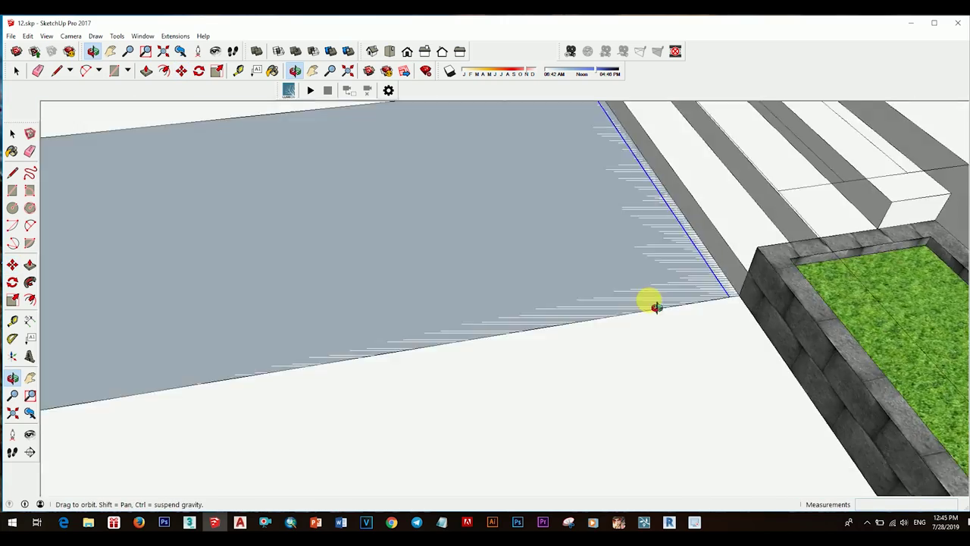
scroll(649, 299, up, 2)
key(space)
mouse_move(707, 310)
middle_down()
mouse_move(731, 354)
mouse_move(645, 301)
middle_up()
click(637, 331)
scroll(652, 303, down, 3)
key(space)
scroll(682, 318, up, 3)
key(m)
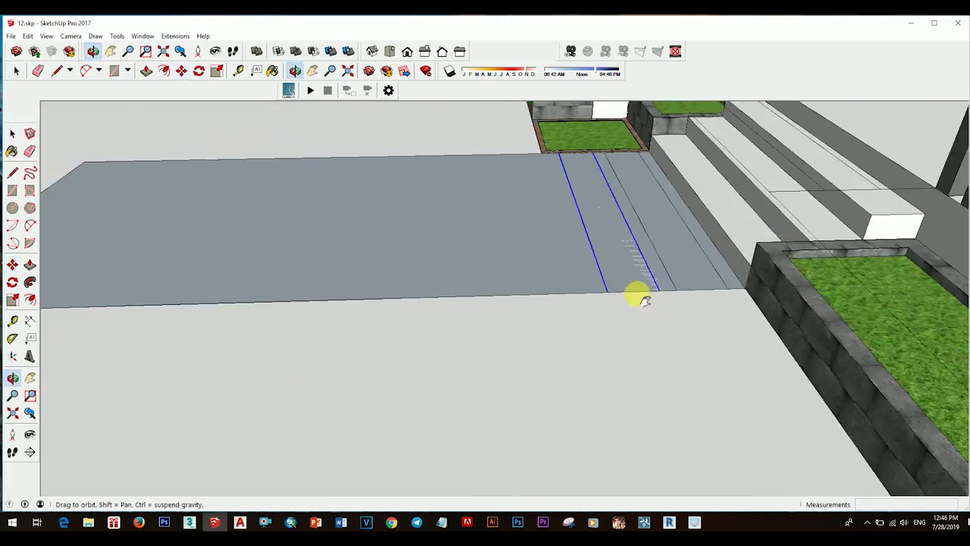
scroll(659, 318, down, 2)
middle_drag(671, 346, 535, 384)
- Erase the stray edges left across the walkway
key(space)
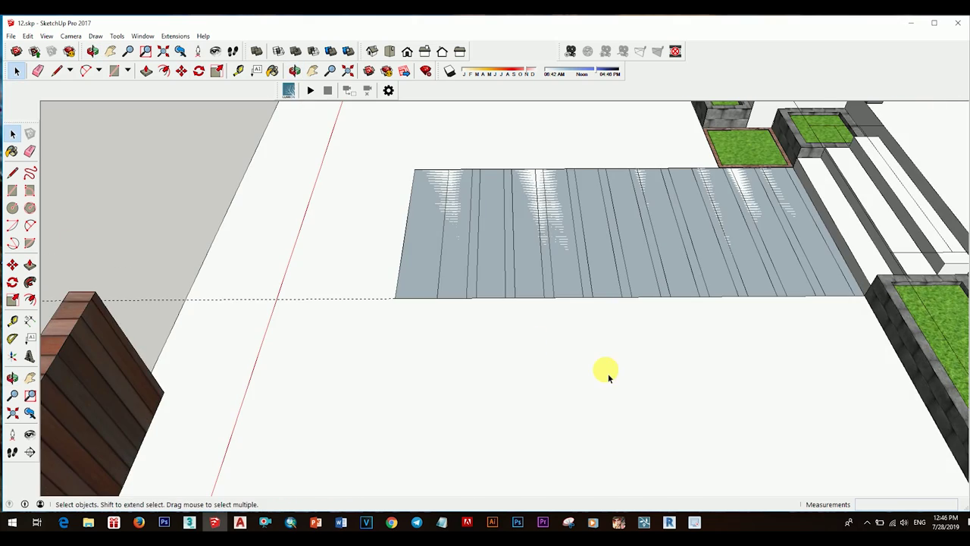
scroll(652, 333, up, 3)
key(space)
scroll(556, 340, down, 2)
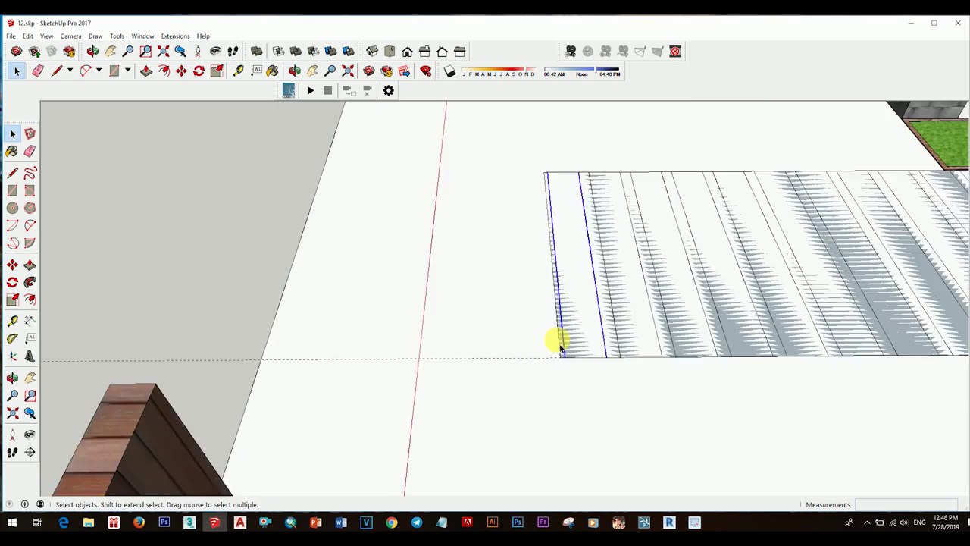
scroll(560, 411, up, 3)
key(e)
scroll(563, 240, up, 3)
key(space)
scroll(611, 384, down, 3)
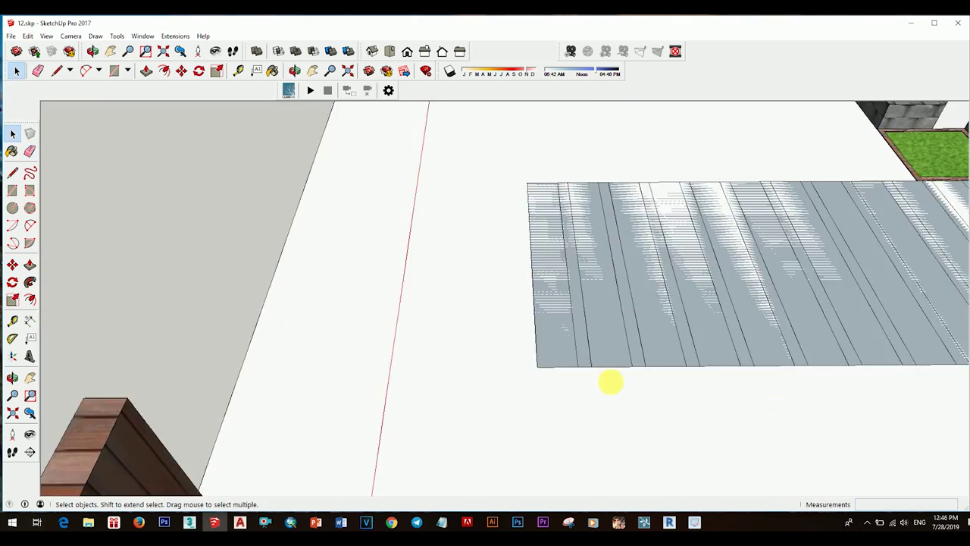
middle_drag(611, 384, 500, 435)
scroll(664, 345, up, 2)
- Push/Pull a walkway strip 10mm down below the surrounding strips
click(664, 345)
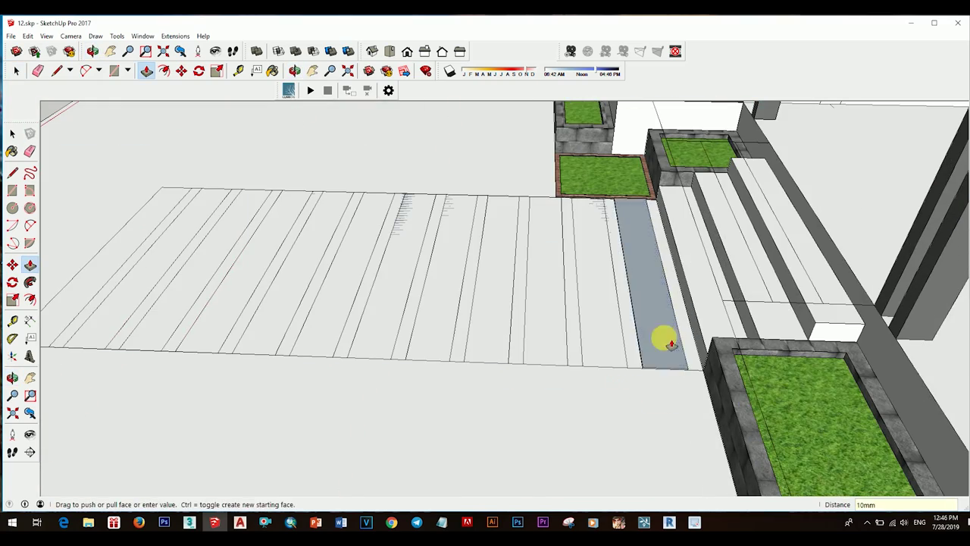
click(671, 345)
scroll(578, 331, down, 2)
mouse_move(578, 331)
middle_down()
mouse_move(546, 316)
mouse_move(459, 316)
middle_up()
scroll(416, 313, up, 2)
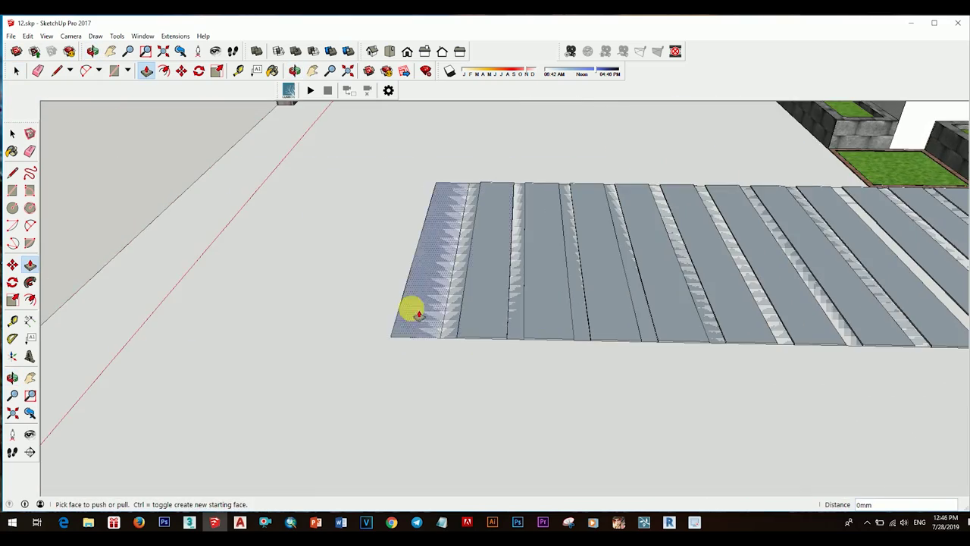
- Select all the walkway strips
key(space)
scroll(522, 272, down, 2)
middle_drag(523, 273, 594, 399)
scroll(658, 389, up, 2)
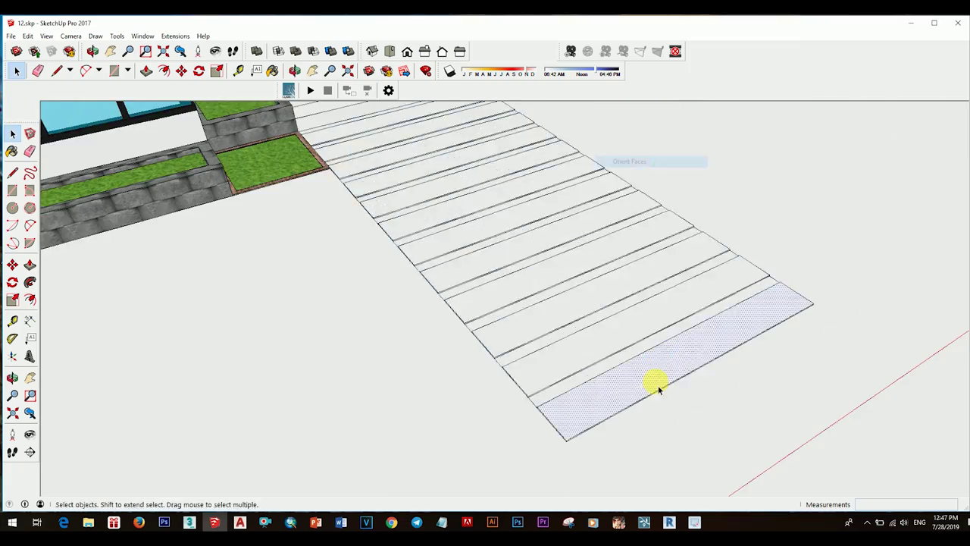
triple_click(658, 388)
scroll(658, 389, down, 2)
middle_drag(554, 336, 554, 325)
scroll(470, 353, up, 2)
- Paint the selected walkway strips with Pavers Flagstone Gray
key(b)
click(757, 369)
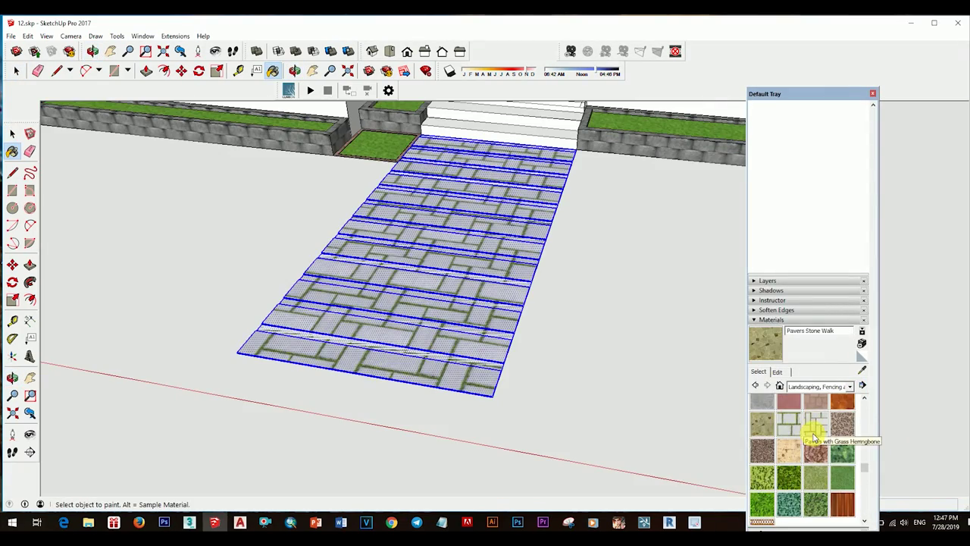
click(813, 436)
click(559, 428)
mouse_move(559, 433)
middle_down()
mouse_move(448, 416)
mouse_move(557, 286)
mouse_move(576, 393)
middle_up()
key(space)
scroll(537, 319, up, 5)
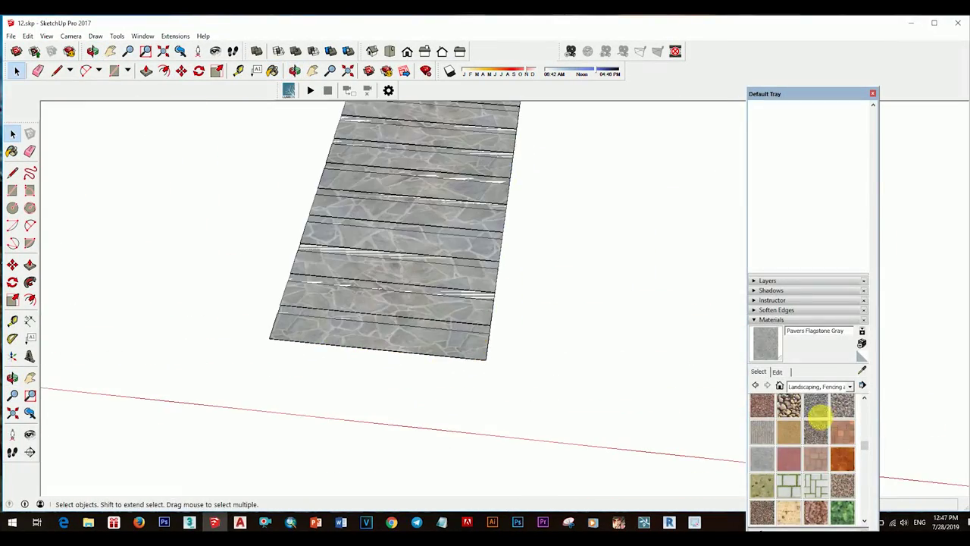
- Return to the Paint Bucket and browse to the Stone material collection
key(b)
scroll(515, 356, up, 3)
scroll(512, 353, down, 3)
scroll(492, 354, up, 4)
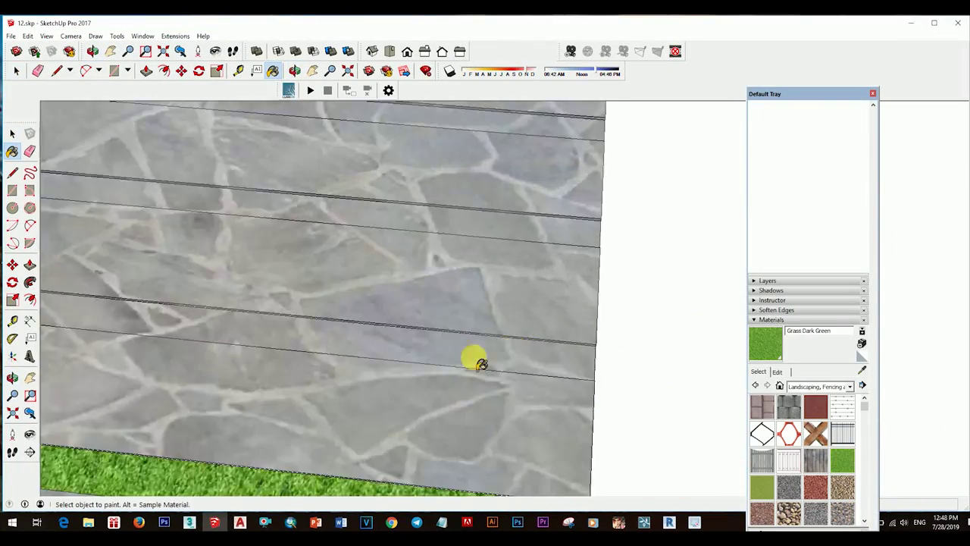
scroll(477, 379, down, 5)
scroll(455, 341, down, 2)
key(space)
scroll(409, 379, down, 5)
scroll(496, 308, up, 3)
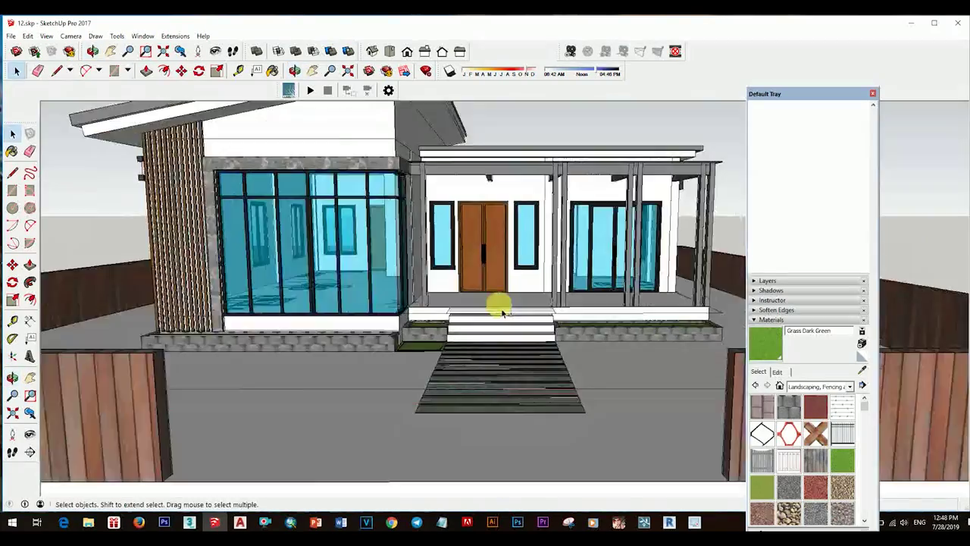
scroll(462, 356, up, 2)
click(849, 387)
- Paint the front steps with Carrera Marble
click(807, 372)
click(761, 468)
click(505, 340)
scroll(464, 275, down, 3)
key(space)
mouse_move(464, 274)
middle_down()
mouse_move(472, 331)
mouse_move(416, 299)
middle_up()
- Choose the Granite Dark Gray material and view a corner of the fence
key(b)
alt+click(481, 310)
key(space)
scroll(416, 299, down, 5)
mouse_move(569, 309)
middle_down()
mouse_move(513, 335)
mouse_move(509, 357)
mouse_move(425, 416)
middle_up()
scroll(508, 357, up, 5)
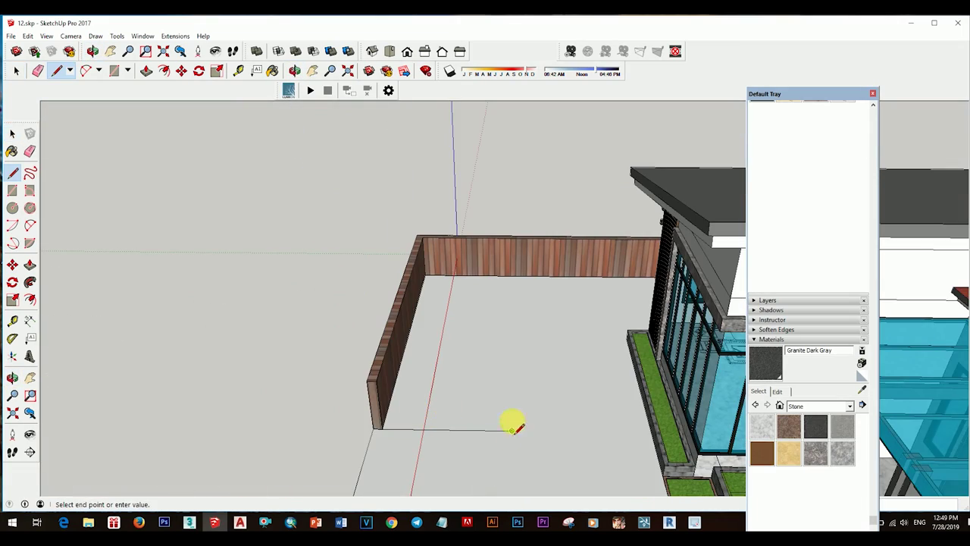
- Draw a ground rectangle from the fence corner, offset its outline, and select the inner floor face
click(428, 275)
key(space)
click(479, 378)
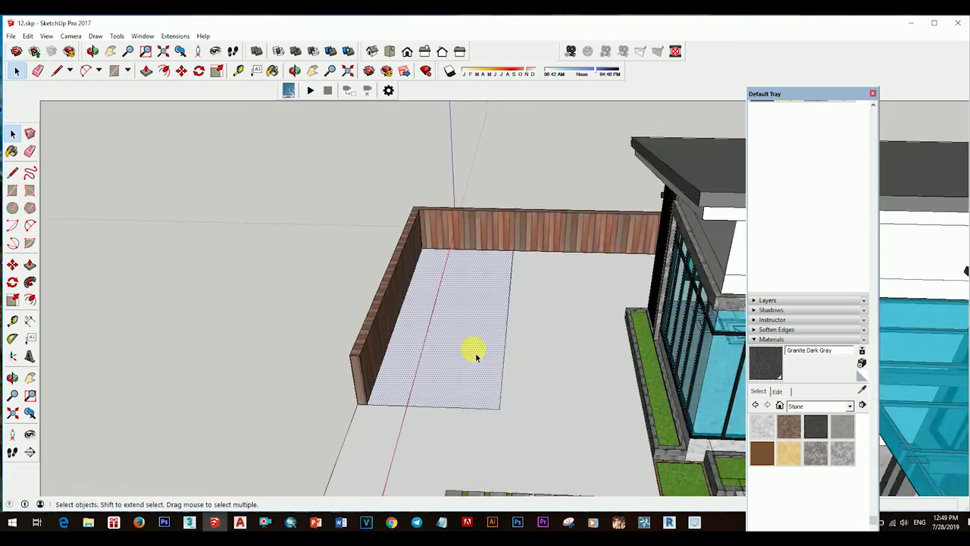
scroll(475, 352, up, 4)
key(f)
key(space)
scroll(530, 379, up, 2)
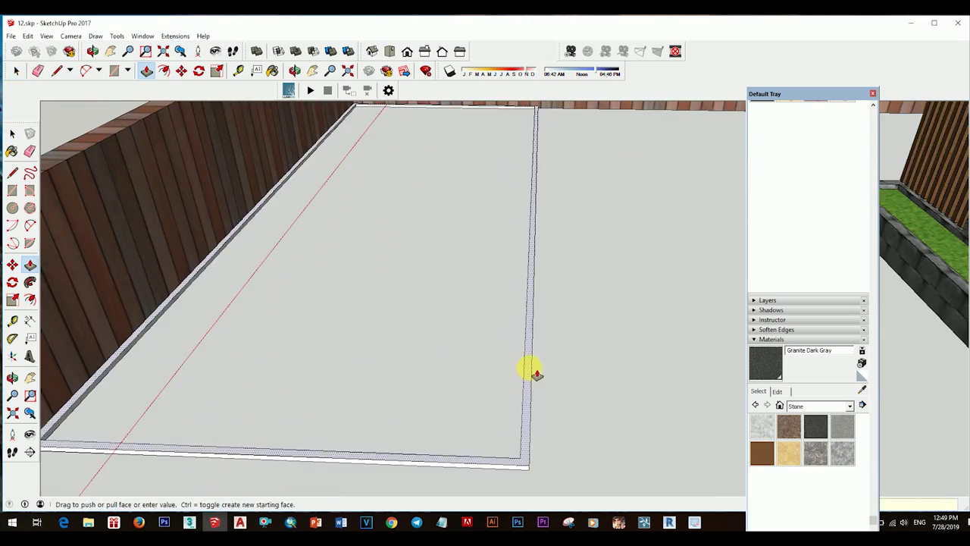
key(space)
scroll(535, 373, down, 3)
click(479, 364)
middle_drag(476, 311, 682, 341)
- Paint the floor face, then sample the grass material and paint the border strip green
click(815, 452)
click(363, 227)
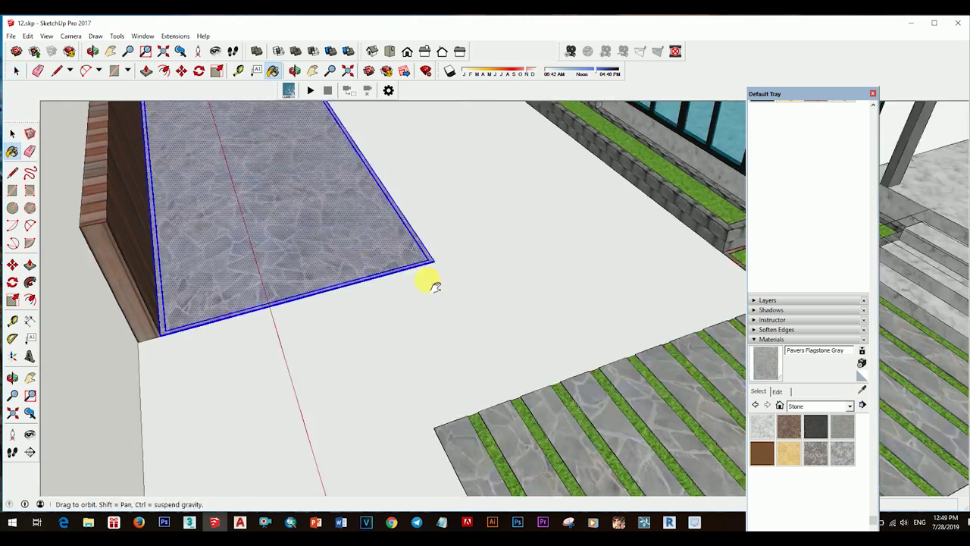
alt+click(700, 190)
click(319, 228)
scroll(479, 292, down, 3)
right_click(438, 121)
click(461, 219)
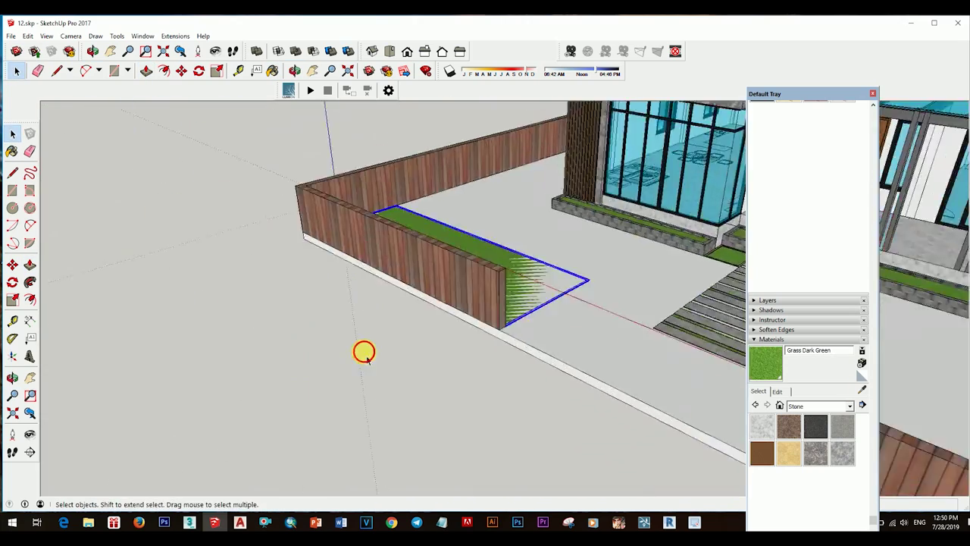
scroll(364, 351, down, 5)
- Pave the yard ground with Pavers Stone Walk from the Landscaping collection
click(850, 405)
click(809, 484)
click(531, 280)
scroll(553, 416, up, 3)
scroll(596, 405, down, 3)
mouse_move(595, 405)
middle_down()
mouse_move(505, 341)
mouse_move(445, 382)
mouse_move(326, 332)
middle_up()
scroll(450, 387, down, 5)
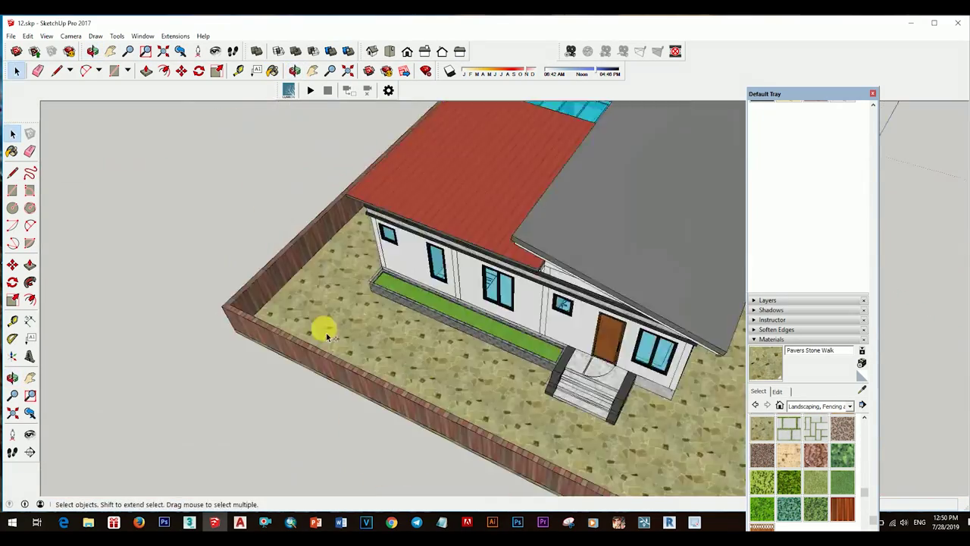
- Draw a rectangular patch along the fence in the yard
scroll(326, 332, up, 5)
scroll(370, 203, up, 3)
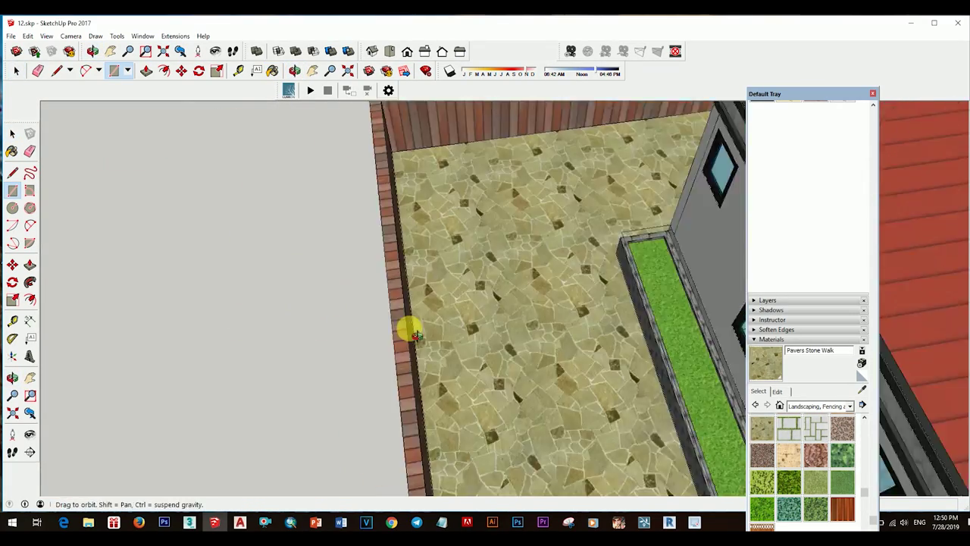
drag(523, 106, 411, 396)
key(space)
middle_drag(412, 396, 480, 374)
scroll(536, 428, up, 3)
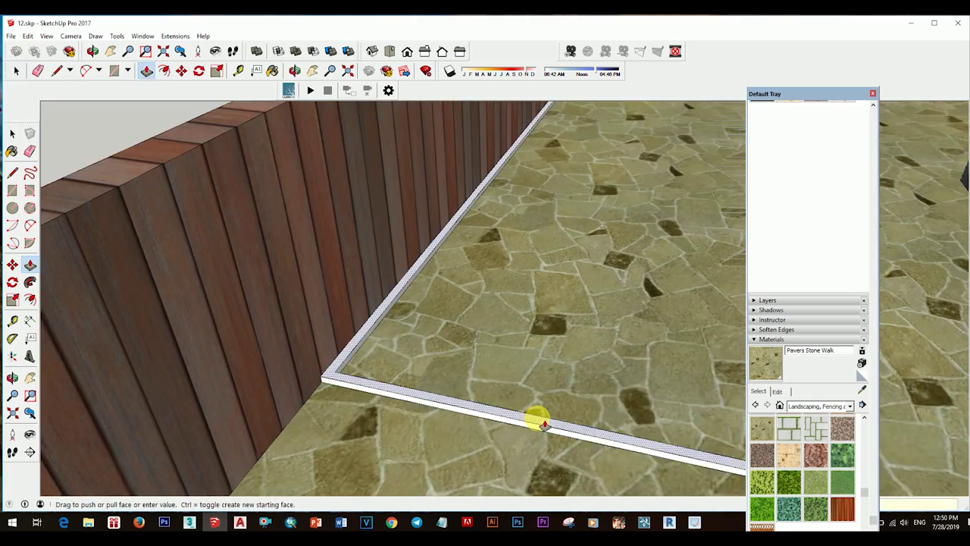
key(space)
scroll(540, 421, down, 2)
scroll(611, 375, down, 5)
middle_drag(574, 281, 178, 201)
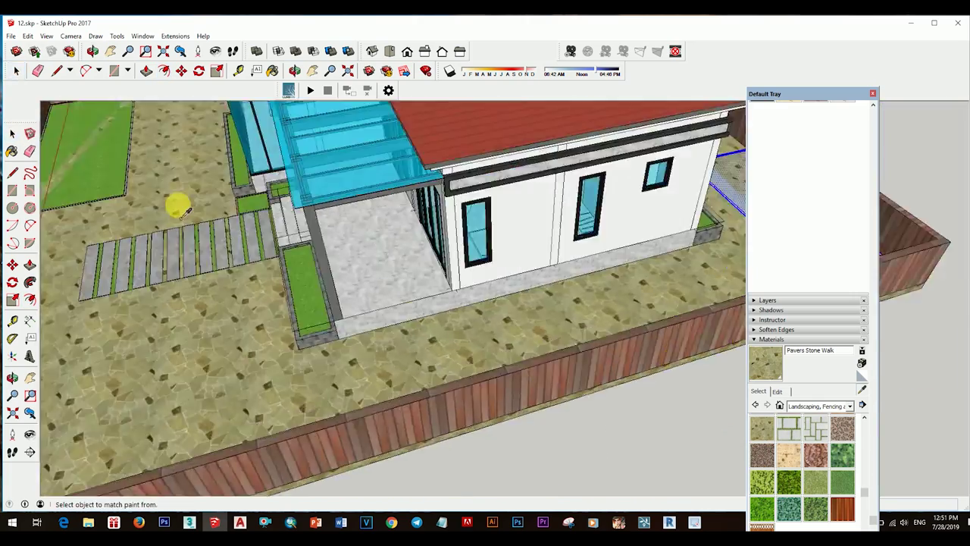
- Sample Pavers Flagstone Gray from the model and paint the new patch with it
key(b)
scroll(455, 184, up, 5)
scroll(513, 266, up, 2)
scroll(200, 234, down, 5)
alt+click(368, 270)
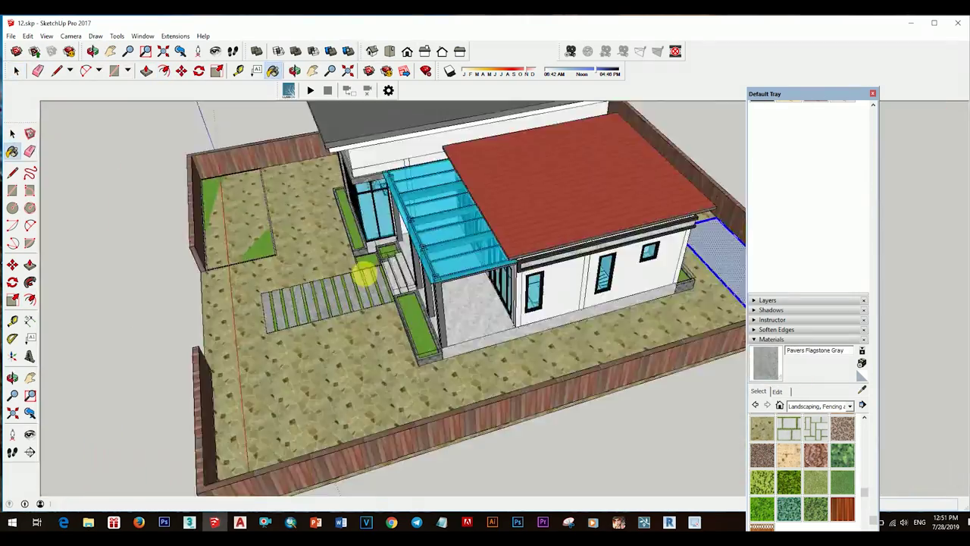
scroll(487, 296, up, 5)
click(488, 296)
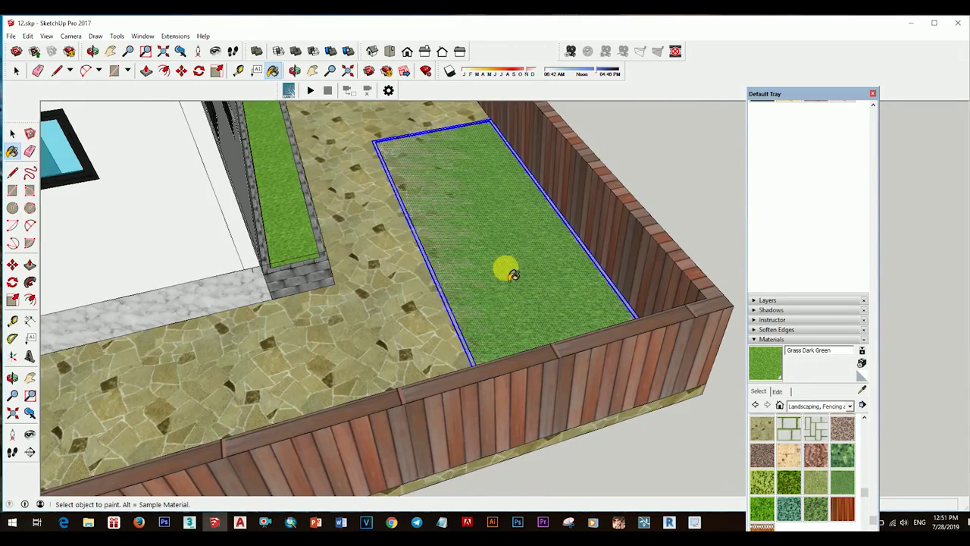
scroll(523, 258, down, 5)
key(space)
scroll(458, 253, up, 5)
- Check the patch's context menu, then view the whole yard from a new angle
right_click(481, 286)
key(Escape)
scroll(494, 286, down, 3)
middle_drag(493, 286, 449, 244)
scroll(449, 244, down, 3)
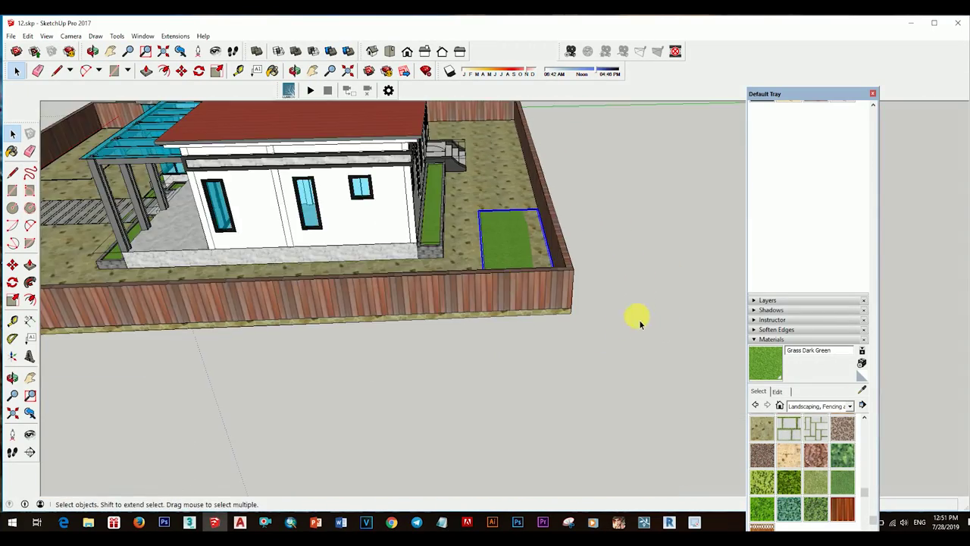
scroll(634, 319, down, 3)
mouse_move(635, 318)
middle_down()
mouse_move(422, 325)
mouse_move(624, 399)
middle_up()
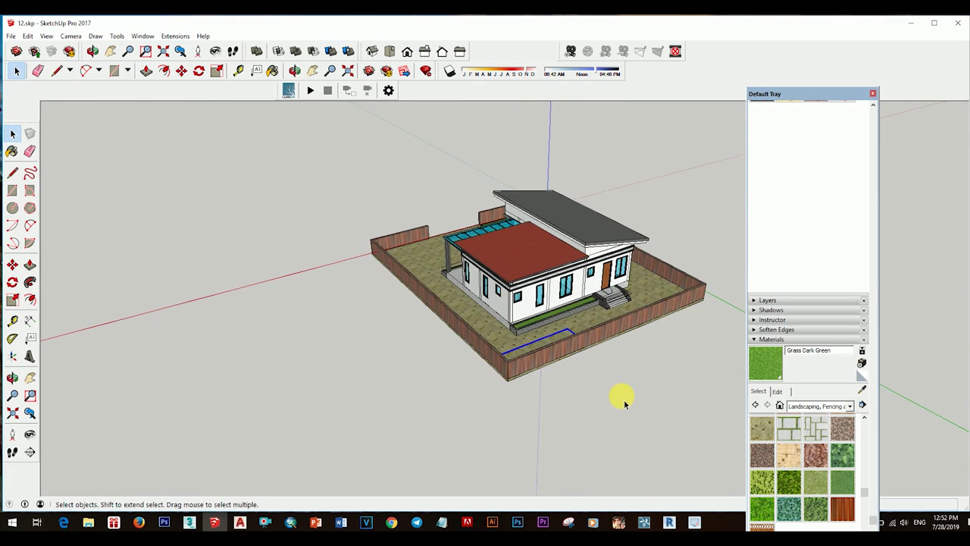
scroll(530, 320, down, 3)
scroll(531, 320, up, 3)
mouse_move(531, 320)
middle_down()
mouse_move(563, 342)
mouse_move(548, 272)
mouse_move(568, 292)
mouse_move(480, 296)
mouse_move(530, 270)
mouse_move(624, 352)
middle_up()
scroll(568, 292, up, 2)
scroll(568, 291, down, 3)
middle_drag(451, 314, 599, 347)
right_click(598, 346)
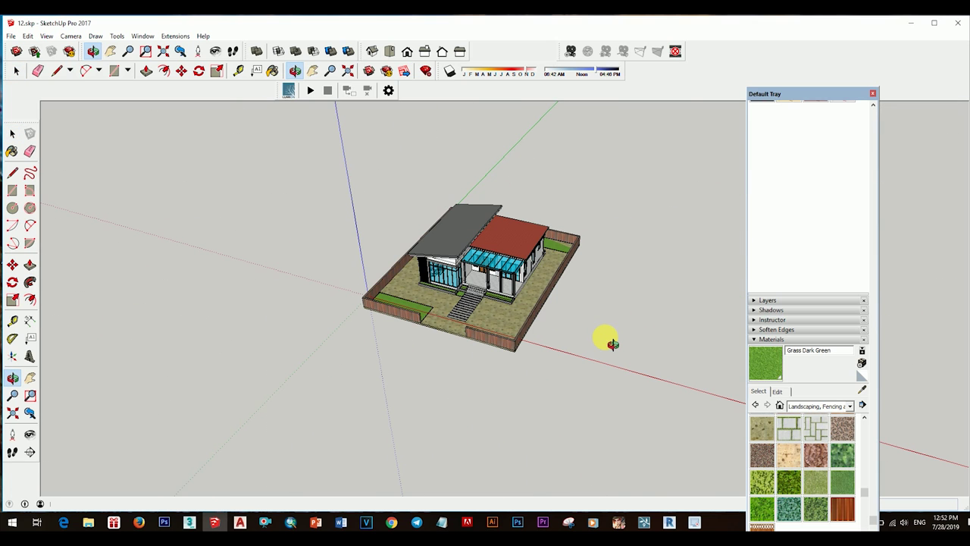
scroll(613, 343, up, 3)
mouse_move(675, 255)
middle_down()
mouse_move(598, 189)
mouse_move(560, 254)
middle_up()
scroll(598, 189, up, 2)
scroll(599, 204, down, 5)
scroll(559, 255, up, 5)
scroll(480, 242, up, 2)
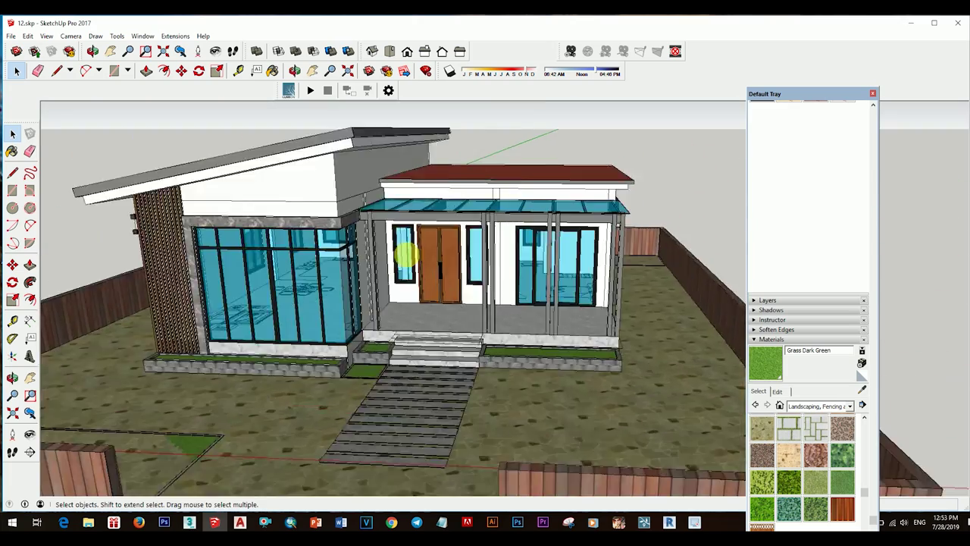